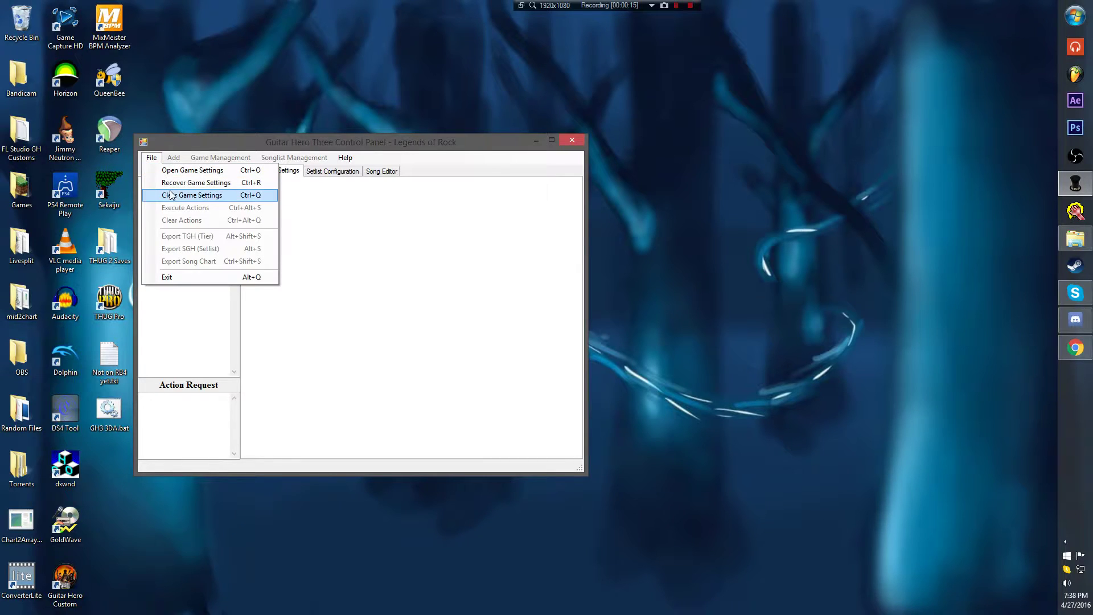
Step: Load the Guitar Hero III (French) game settings in the Control Panel
{"action": "left_click", "coordinate": [182, 169]}
{"action": "left_click", "coordinate": [185, 183]}
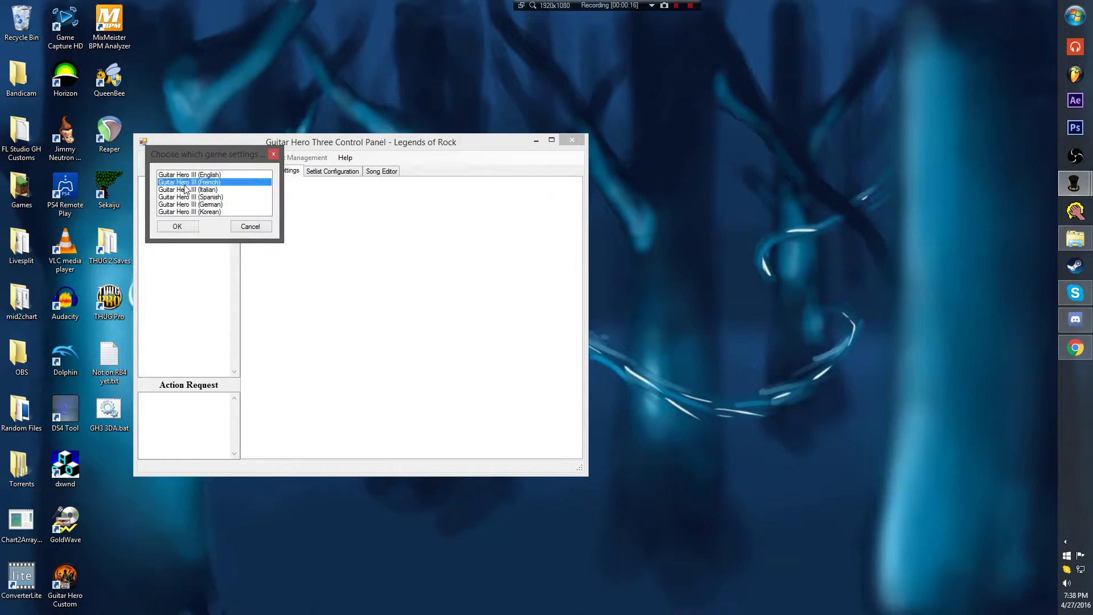
{"action": "left_click", "coordinate": [177, 228]}
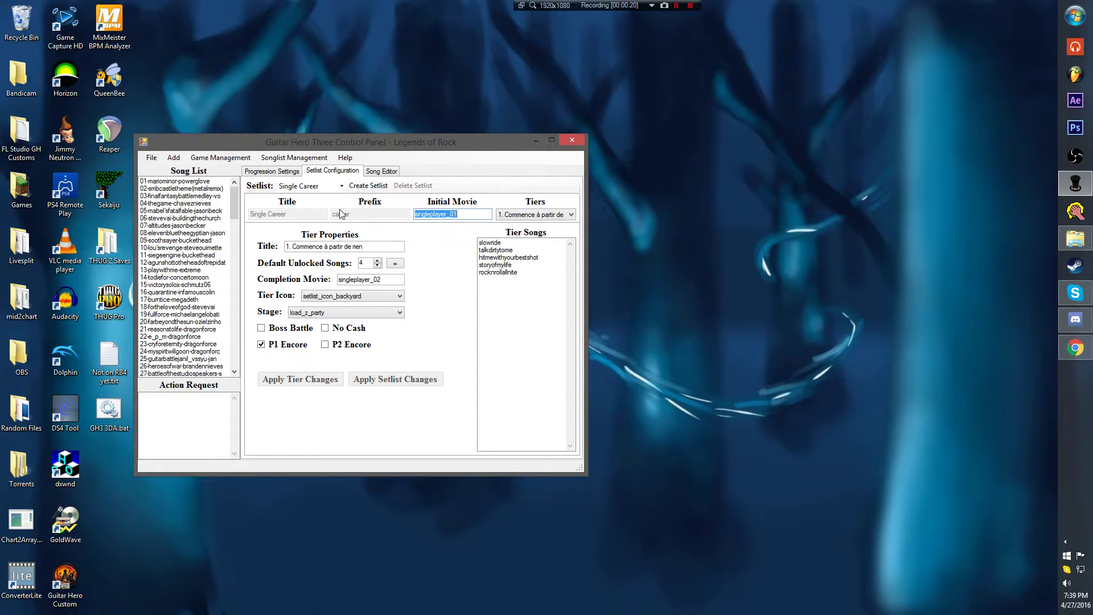
Step: Queue new custom setlists up to Custom Setlist 30
{"action": "left_click", "coordinate": [368, 186]}
{"action": "left_click", "coordinate": [367, 186]}
{"action": "left_click", "coordinate": [367, 186]}
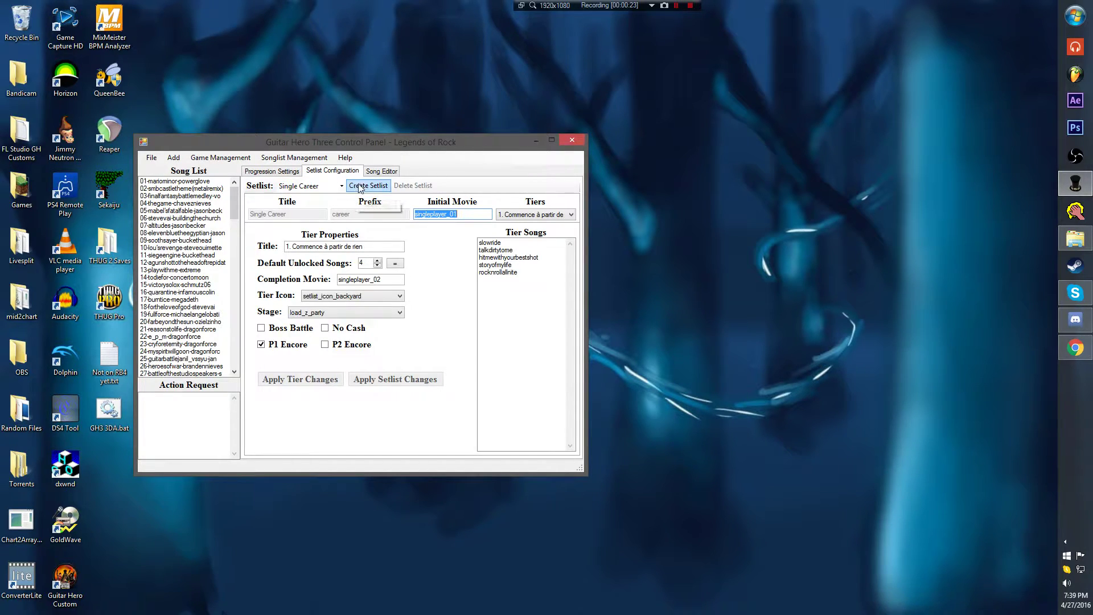
{"action": "left_click", "coordinate": [368, 186]}
{"action": "left_click", "coordinate": [368, 186]}
{"action": "double_click", "coordinate": [368, 186]}
{"action": "double_click", "coordinate": [367, 186]}
{"action": "triple_click", "coordinate": [368, 186]}
{"action": "double_click", "coordinate": [367, 186]}
{"action": "double_click", "coordinate": [368, 186]}
{"action": "triple_click", "coordinate": [367, 186]}
{"action": "double_click", "coordinate": [368, 186]}
{"action": "double_click", "coordinate": [367, 186]}
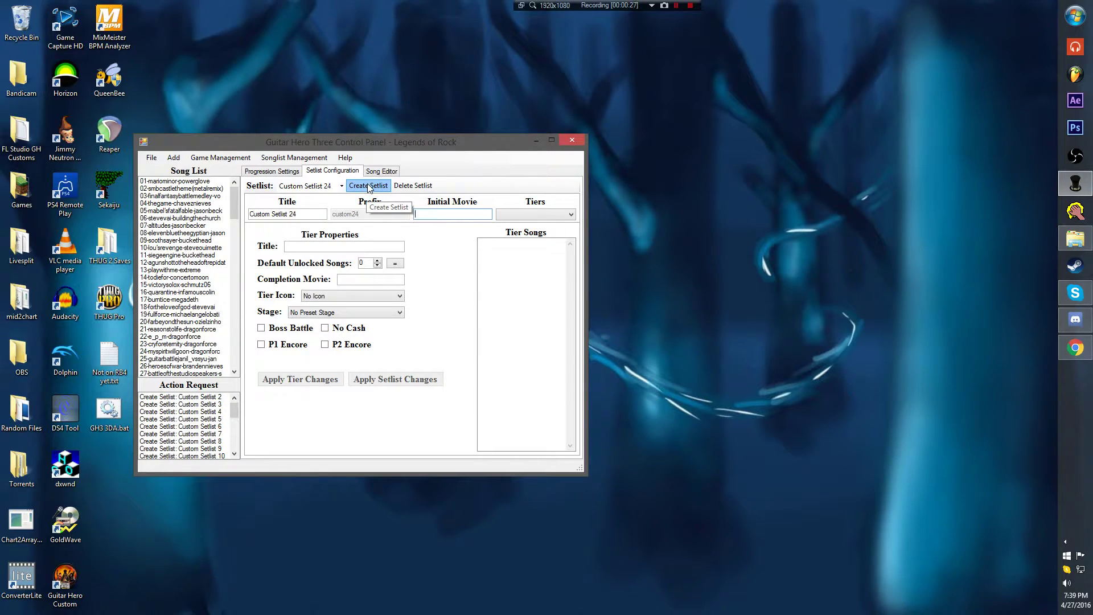
{"action": "triple_click", "coordinate": [368, 186]}
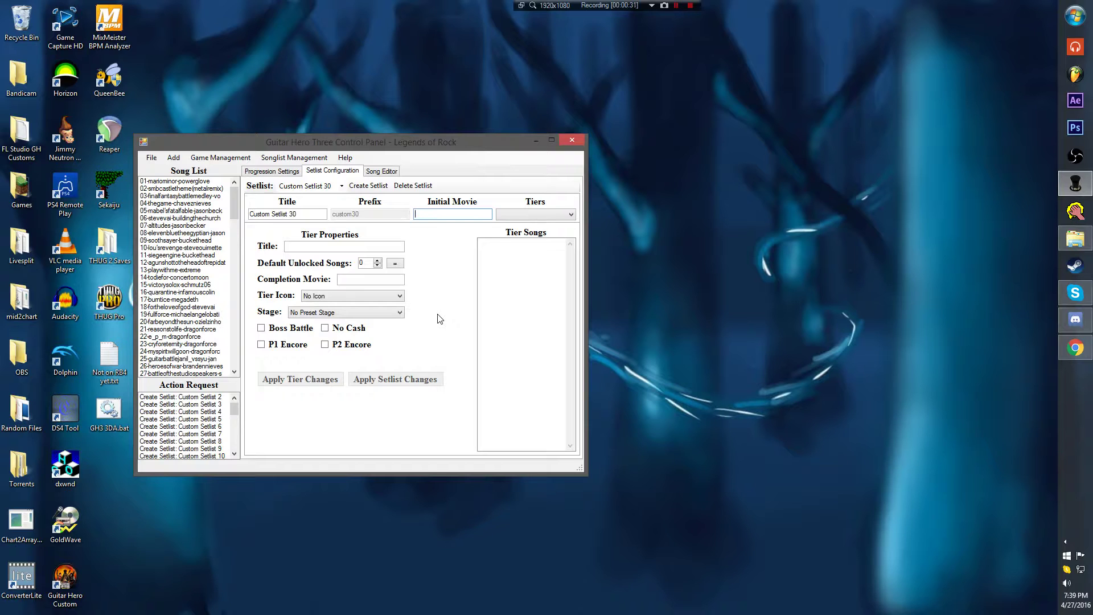
Step: Add Custom Setlist 31 and execute all queued setlist creations
{"action": "key", "text": "ctrl+e"}
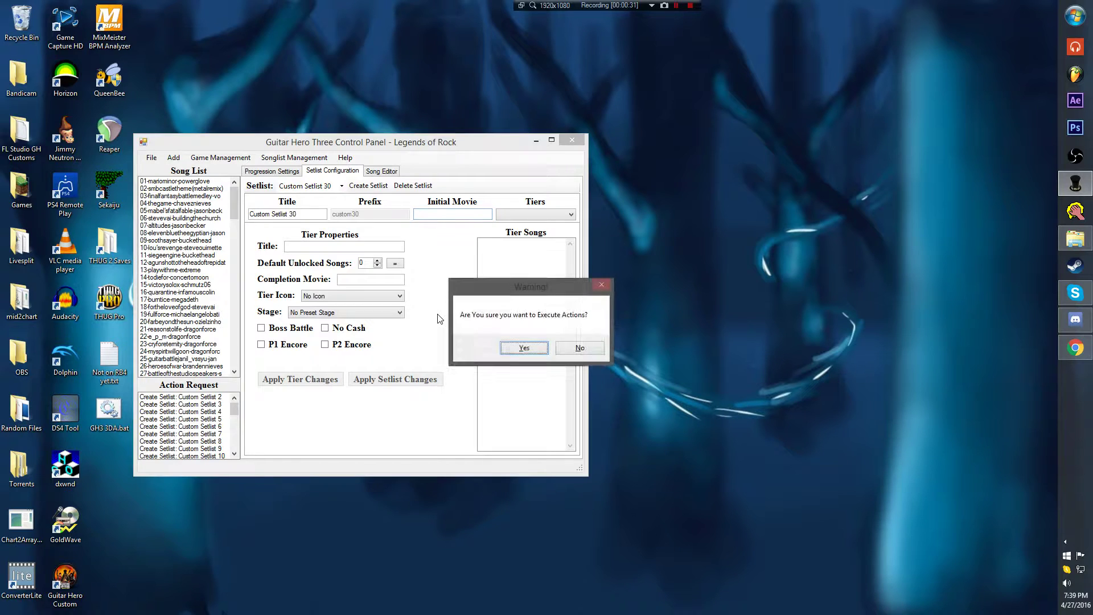
{"action": "left_click", "coordinate": [579, 348]}
{"action": "left_click", "coordinate": [369, 186]}
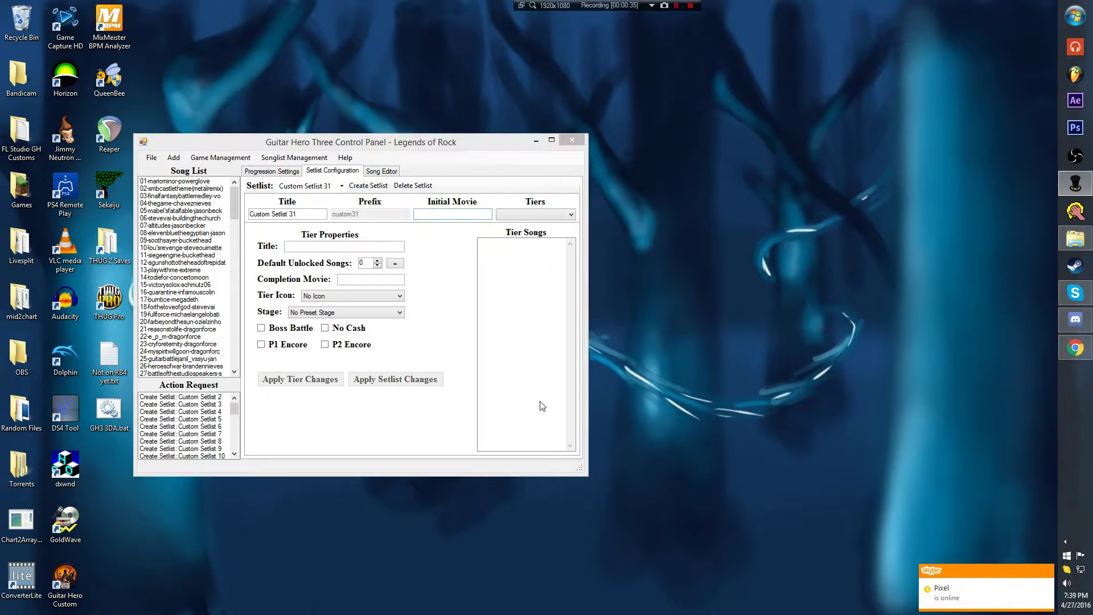
{"action": "key", "text": "ctrl+e"}
{"action": "left_click", "coordinate": [522, 348]}
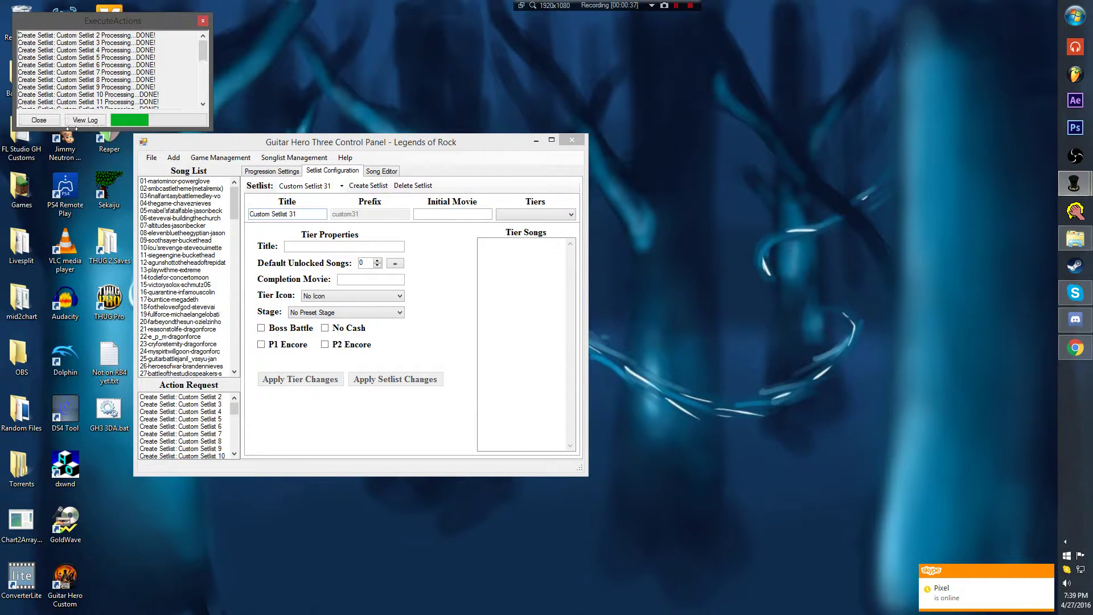
Step: Select Custom Setlist 12 in the Setlist dropdown
{"action": "left_click", "coordinate": [40, 120]}
{"action": "left_click", "coordinate": [303, 188]}
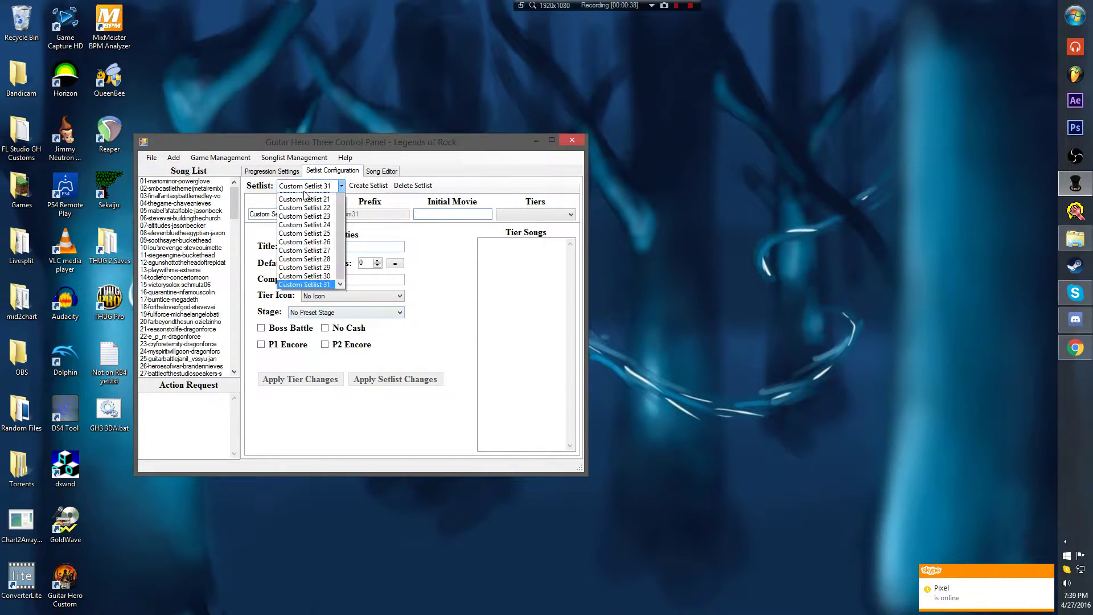
{"action": "scroll", "coordinate": [307, 336], "scroll_direction": "up", "scroll_amount": 3}
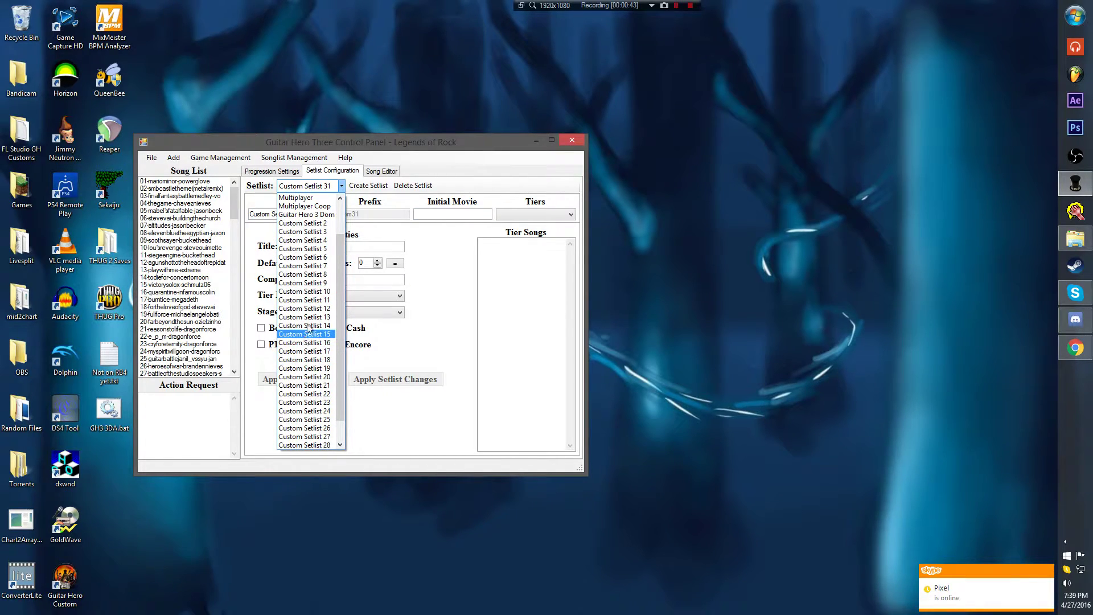
{"action": "left_click", "coordinate": [304, 367]}
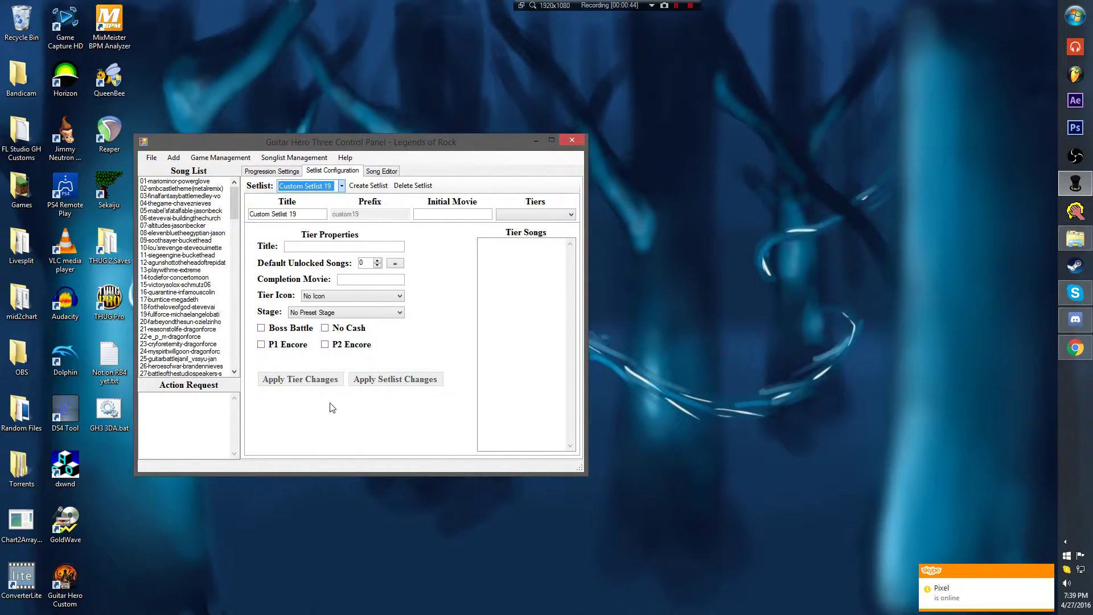
{"action": "left_click", "coordinate": [340, 186]}
{"action": "scroll", "coordinate": [307, 364], "scroll_direction": "up", "scroll_amount": 3}
{"action": "left_click", "coordinate": [306, 351]}
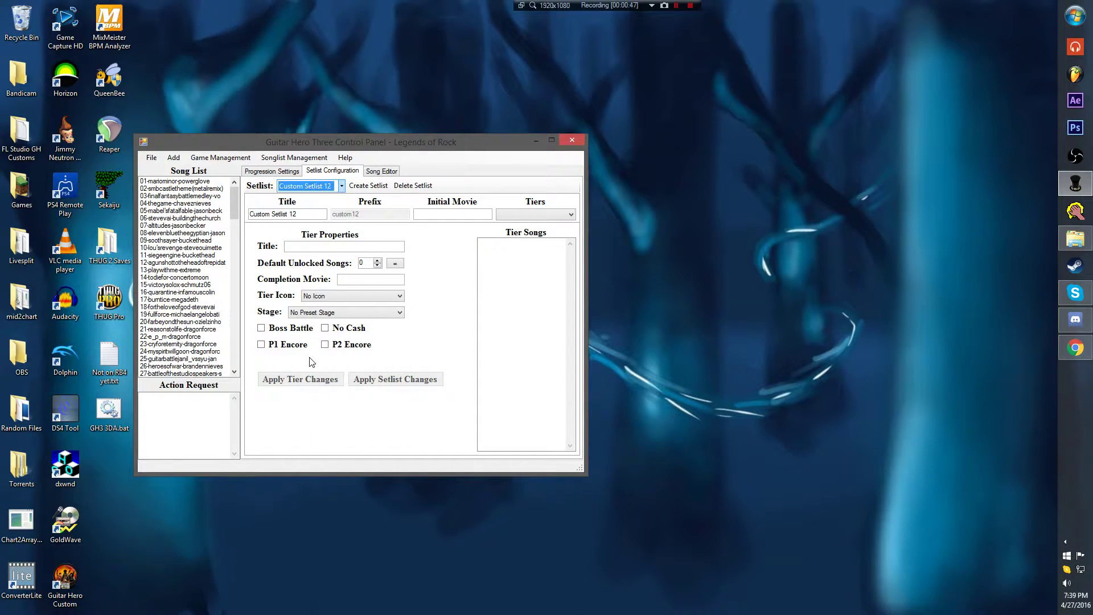
Step: Delete Custom Setlist 12, execute the deletion, and close the Control Panel
{"action": "left_click", "coordinate": [411, 186]}
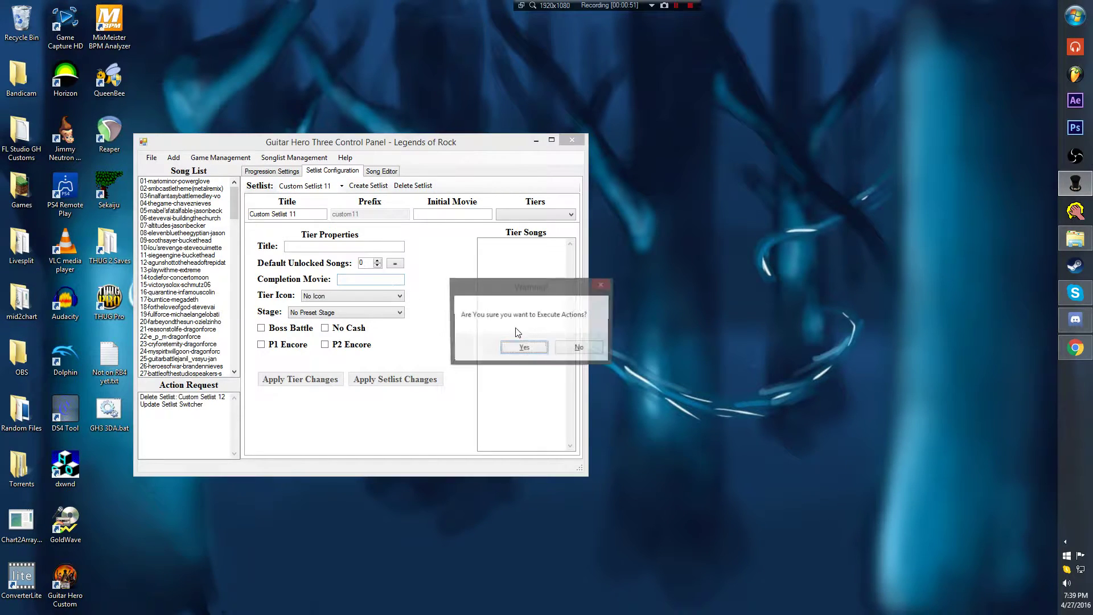
{"action": "left_click", "coordinate": [520, 346]}
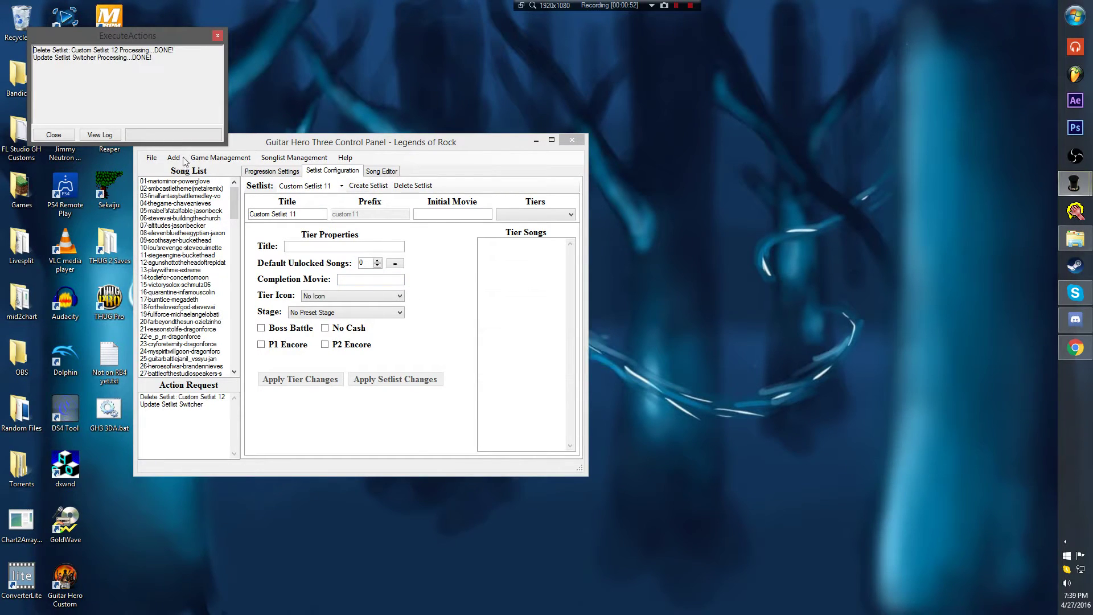
{"action": "left_click", "coordinate": [54, 135]}
{"action": "left_click", "coordinate": [567, 143]}
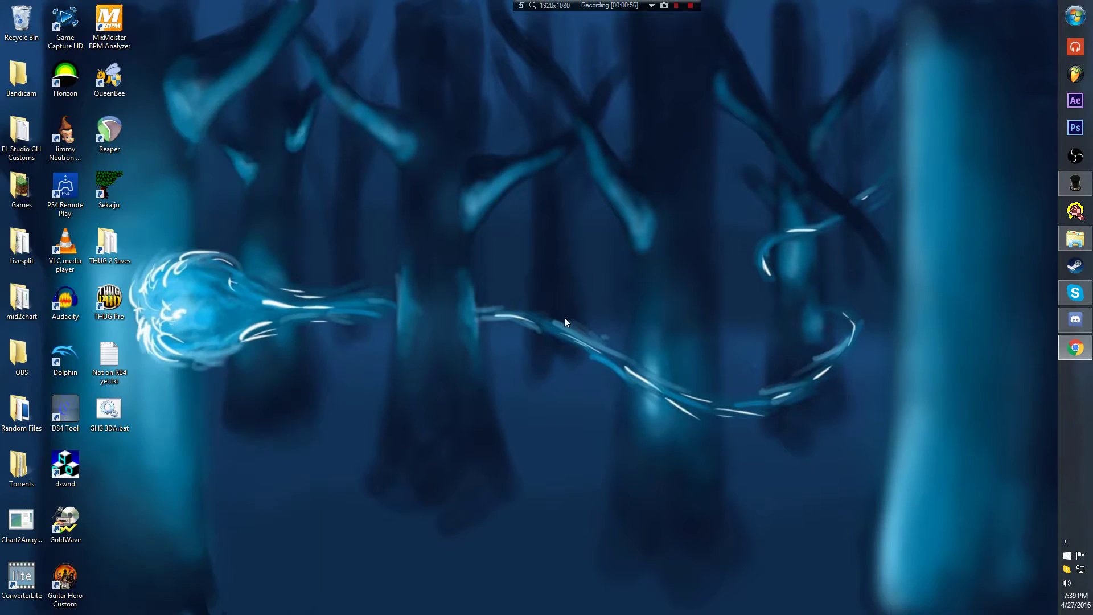
Step: Reload the Guitar Hero III (French) game settings
{"action": "left_click", "coordinate": [63, 69]}
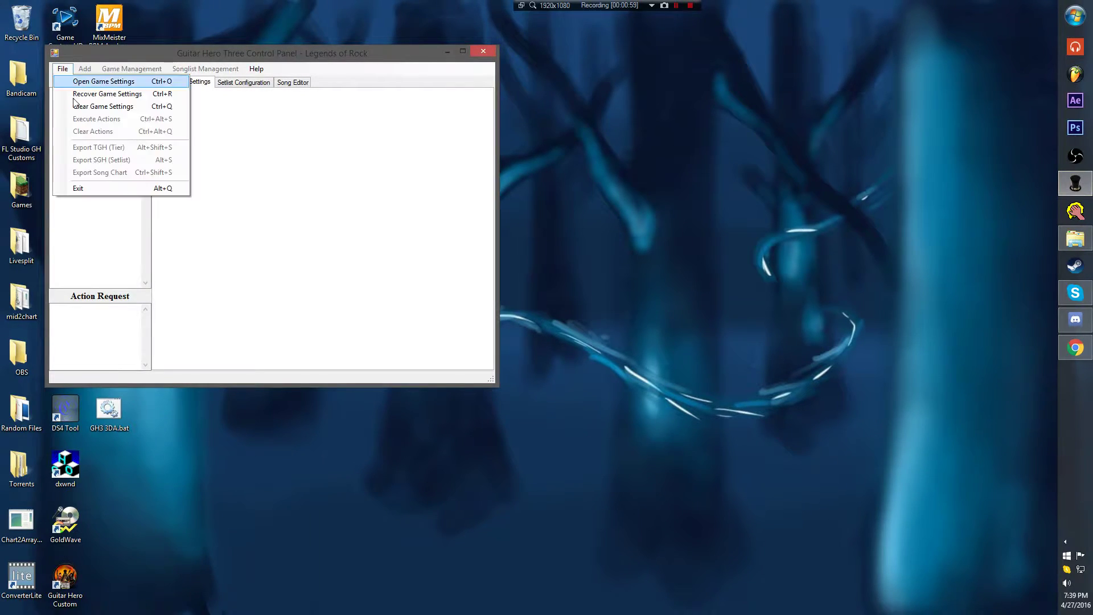
{"action": "left_click", "coordinate": [91, 81]}
{"action": "left_click", "coordinate": [100, 94]}
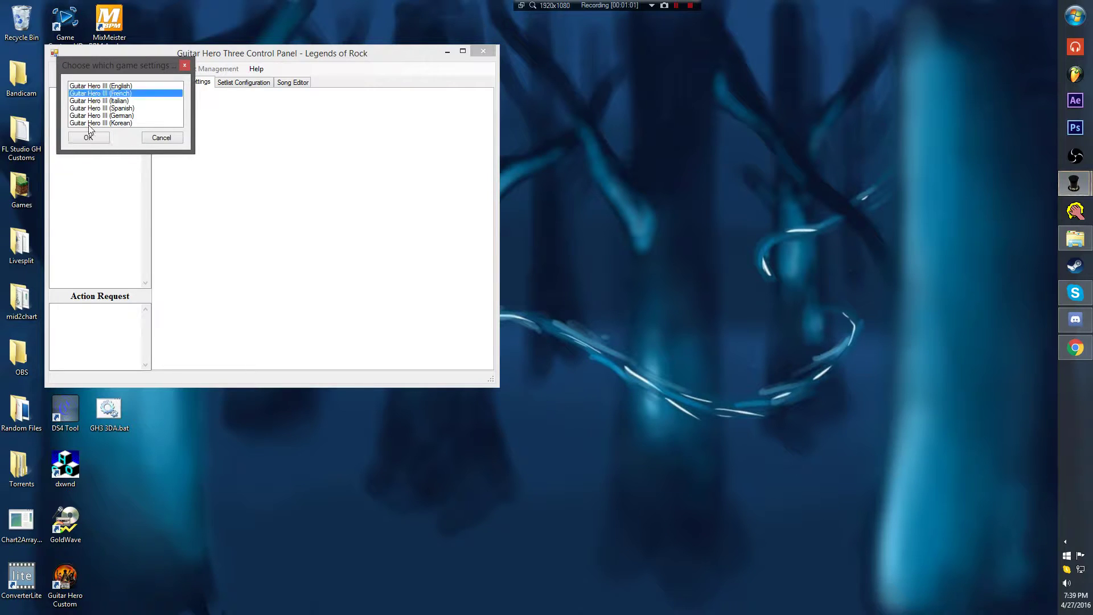
{"action": "left_click", "coordinate": [89, 136]}
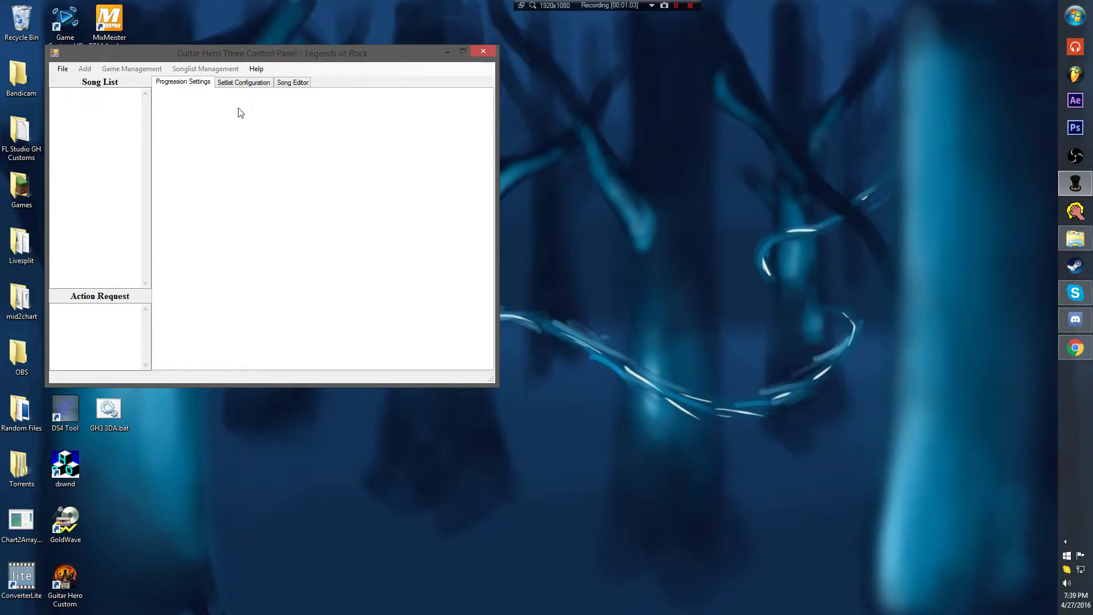
Step: Create a setlist under Setlist Configuration and continue past the duplicate-key error
{"action": "left_click", "coordinate": [252, 97]}
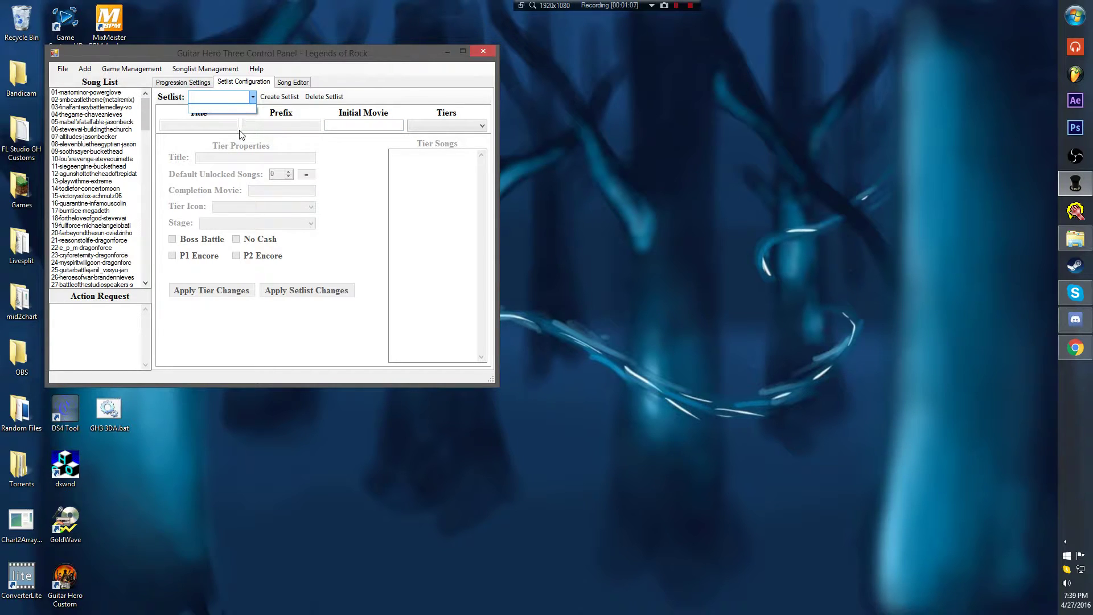
{"action": "left_click", "coordinate": [269, 100]}
{"action": "left_click", "coordinate": [283, 99]}
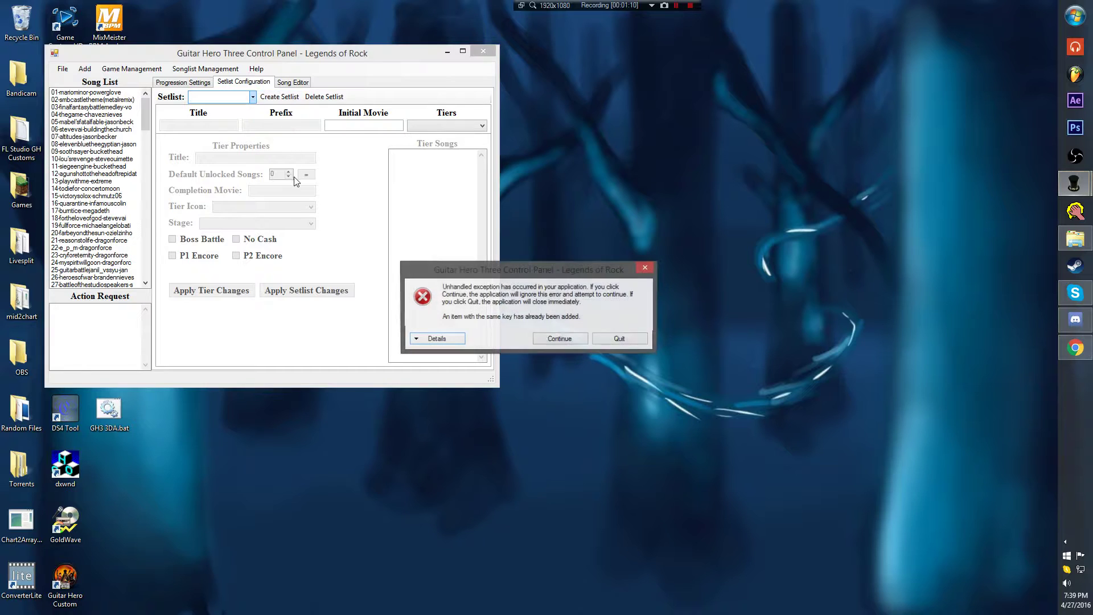
{"action": "left_click", "coordinate": [559, 337]}
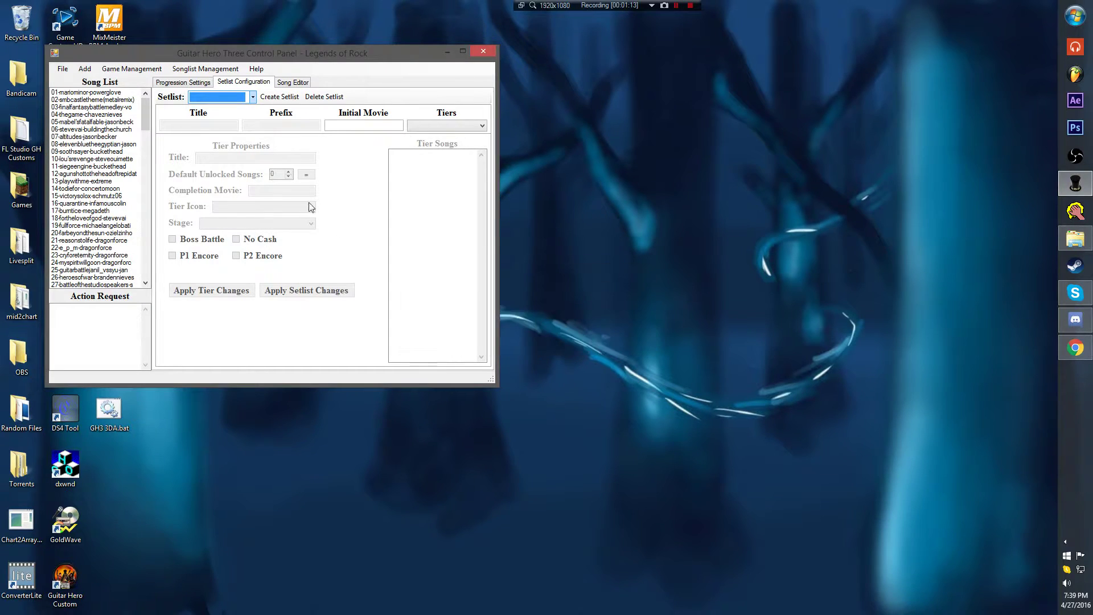
{"action": "left_click_drag", "start_coordinate": [262, 55], "coordinate": [450, 103]}
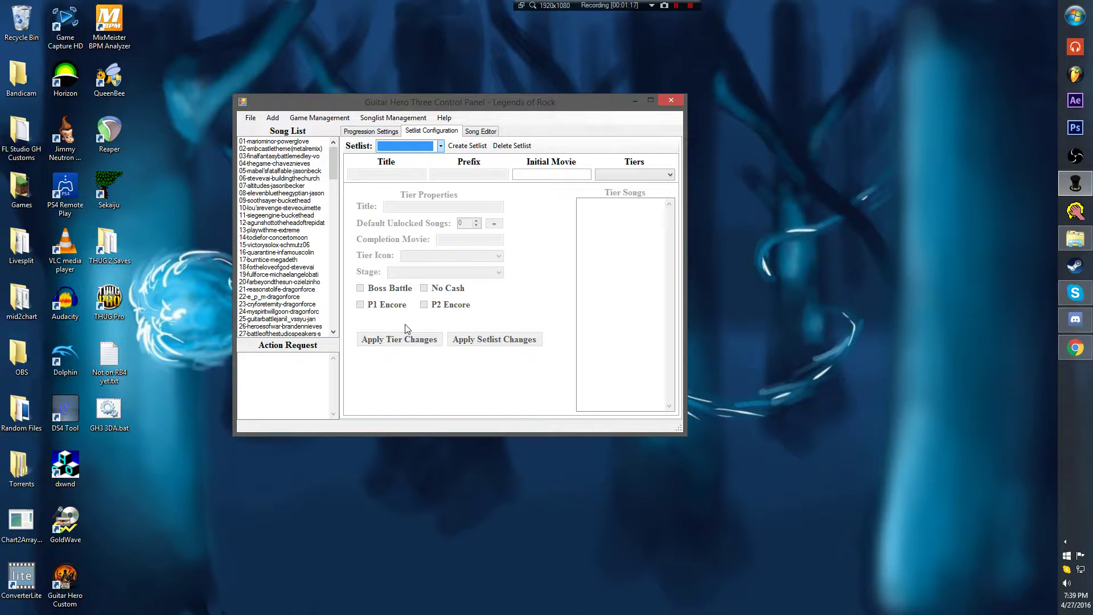
Step: Open the QueenBee 1.9 folder, launch QueenBee.exe, and move its window to the left
{"action": "right_click", "coordinate": [91, 83]}
{"action": "key", "text": "Escape"}
{"action": "left_click", "coordinate": [1075, 239]}
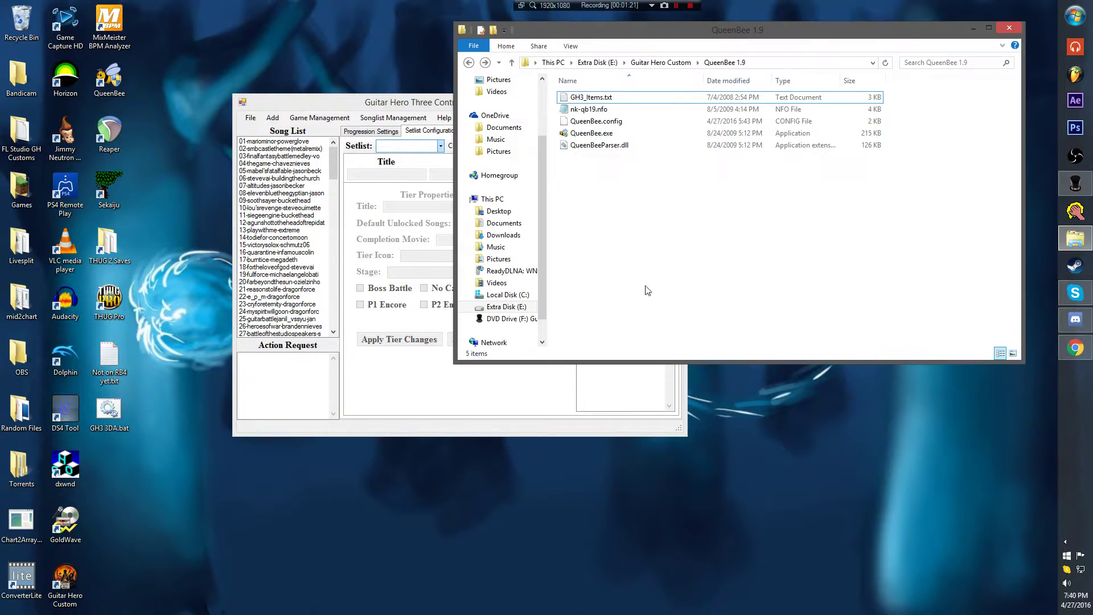
{"action": "double_click", "coordinate": [605, 136]}
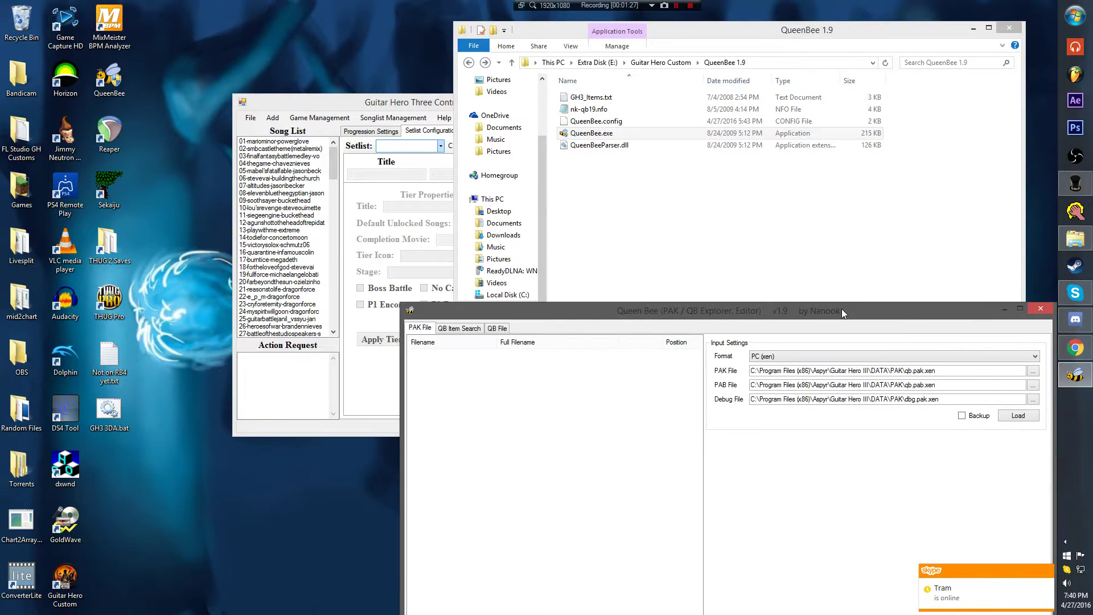
{"action": "left_click_drag", "start_coordinate": [602, 281], "coordinate": [445, 269]}
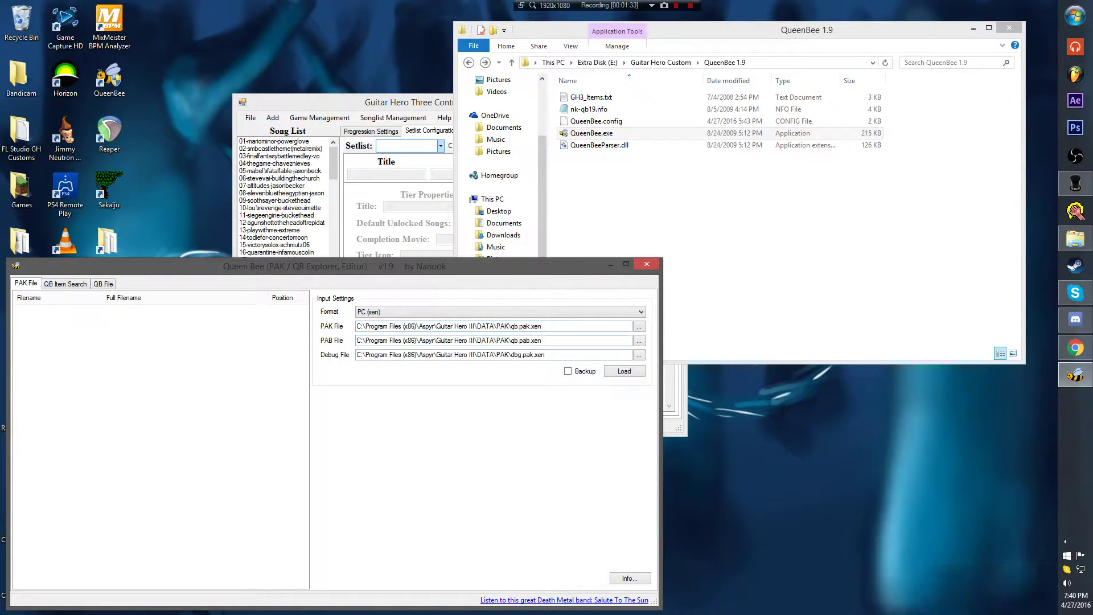
Step: Browse the Control Panel's game settings versions: Italian, Spanish, German, Korean
{"action": "left_click", "coordinate": [288, 108]}
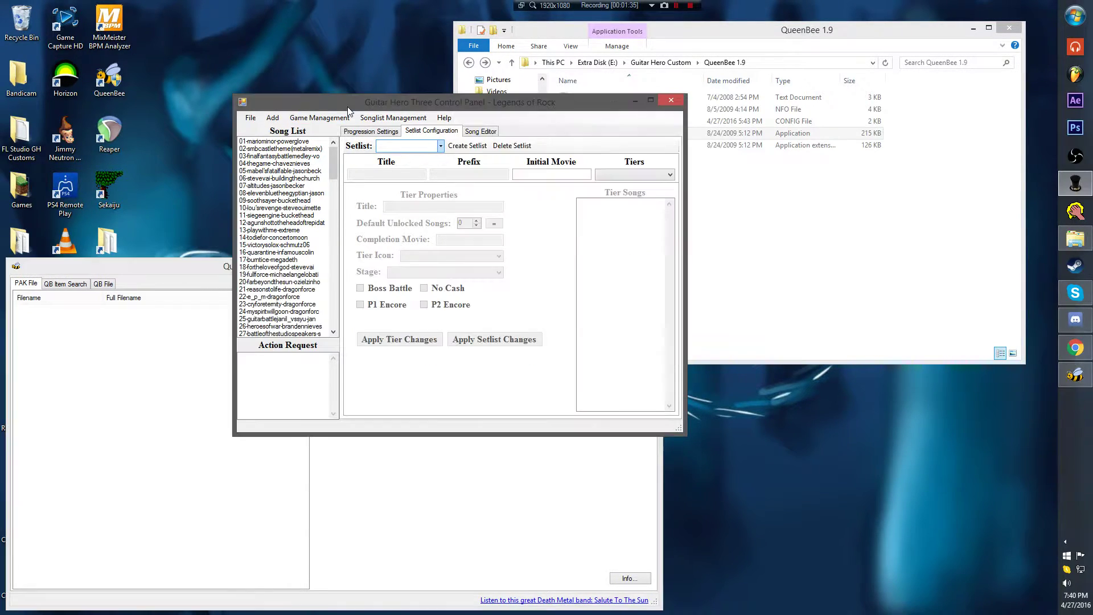
{"action": "left_click", "coordinate": [251, 118]}
{"action": "left_click", "coordinate": [272, 131]}
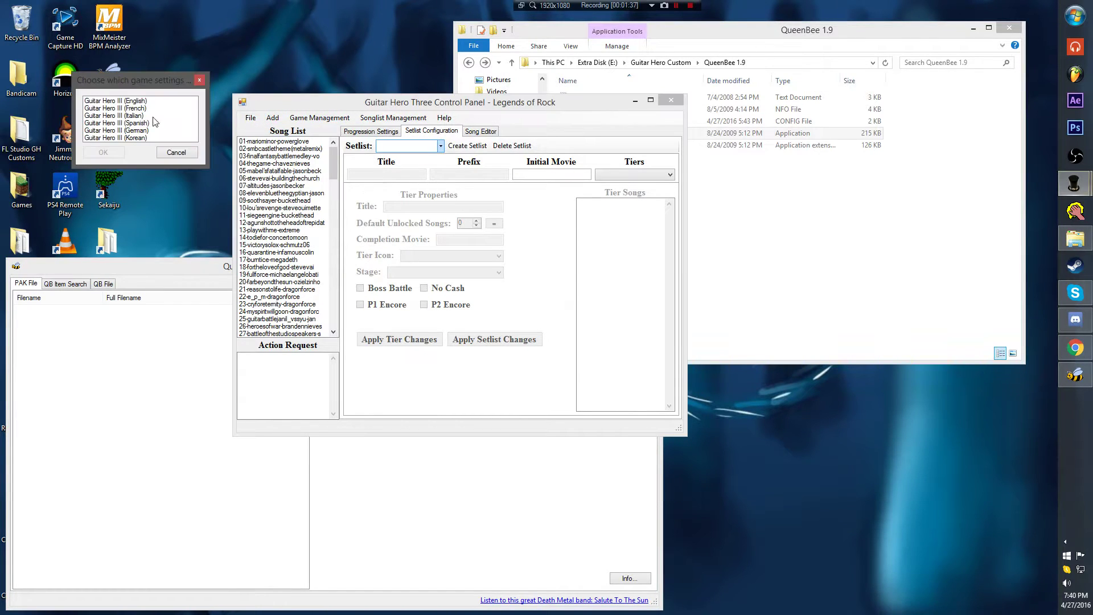
{"action": "left_click", "coordinate": [468, 545]}
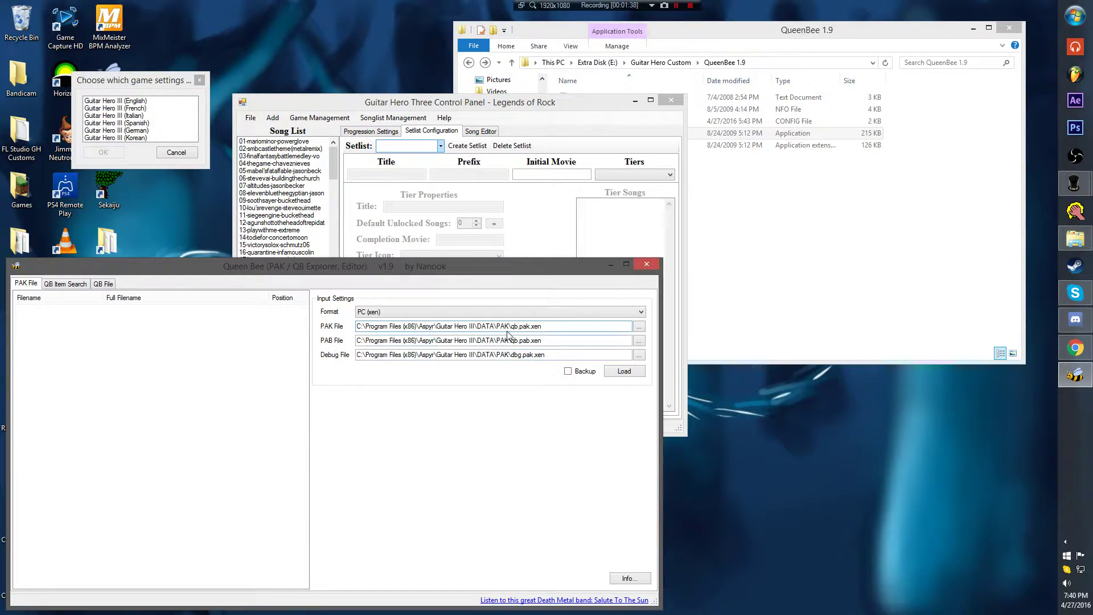
{"action": "left_click", "coordinate": [114, 109]}
{"action": "left_click", "coordinate": [124, 116]}
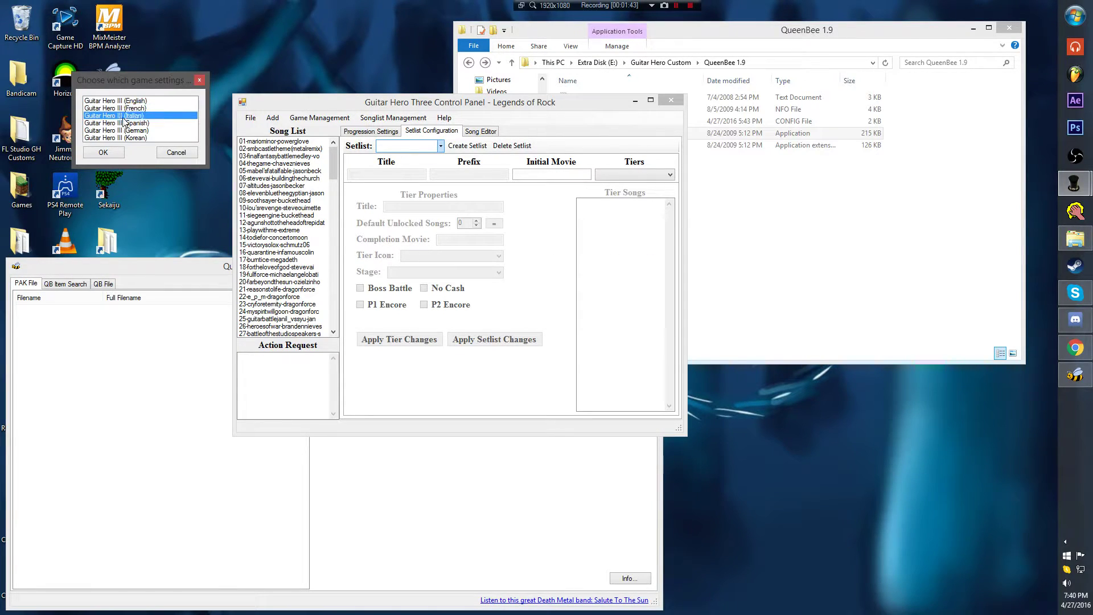
{"action": "left_click", "coordinate": [129, 123]}
{"action": "left_click", "coordinate": [131, 131]}
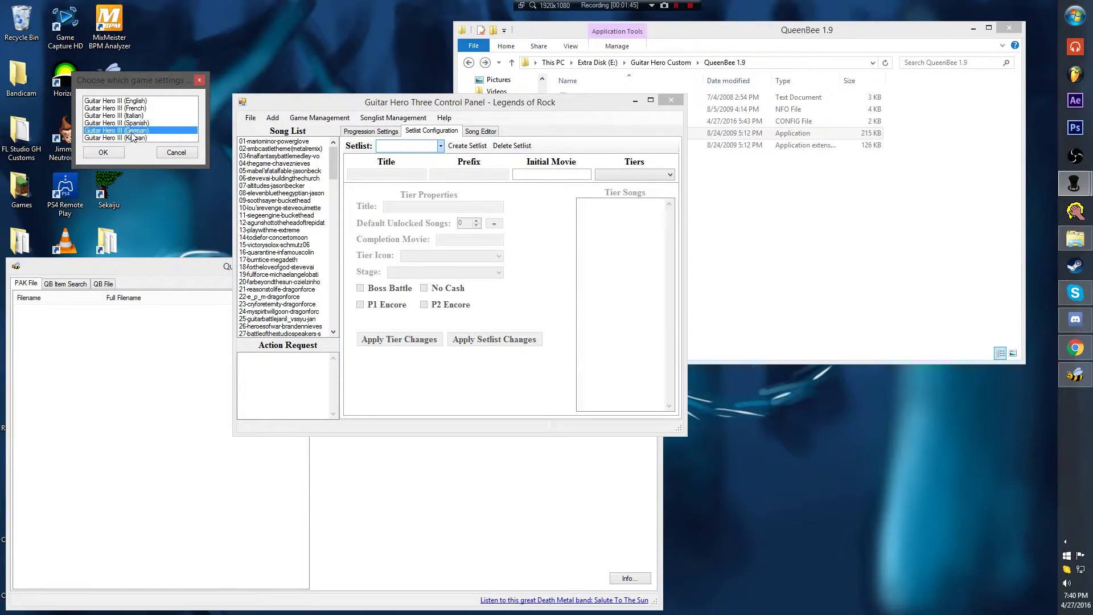
{"action": "left_click", "coordinate": [132, 138]}
{"action": "left_click", "coordinate": [417, 497]}
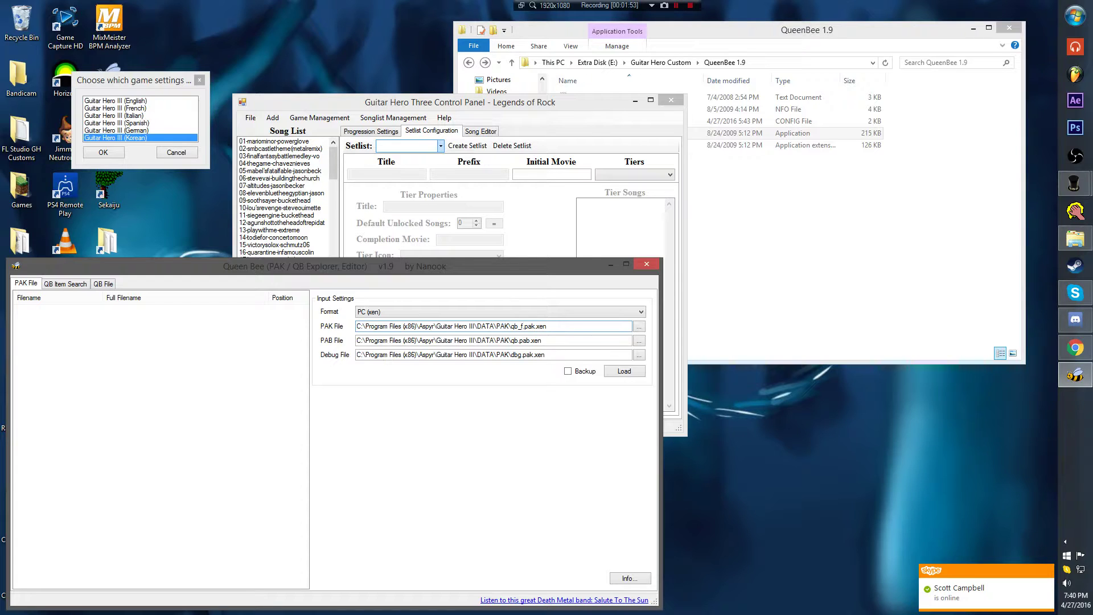
Step: Change the PAB path to qb_f.pab.xen, load, and dismiss the file-in-use error
{"action": "left_click", "coordinate": [519, 341]}
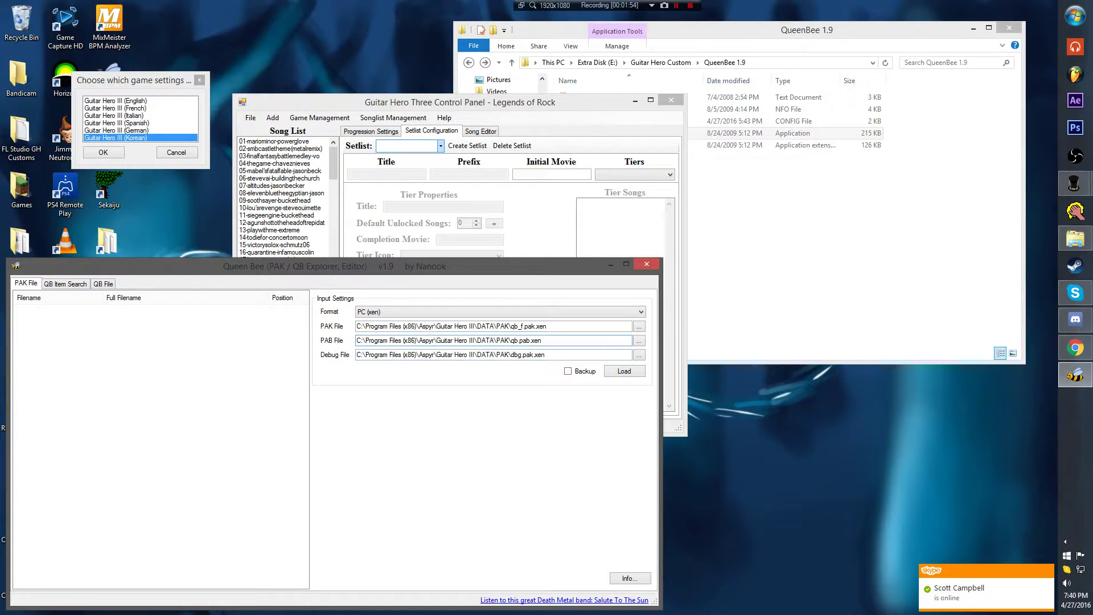
{"action": "type", "text": "_f"}
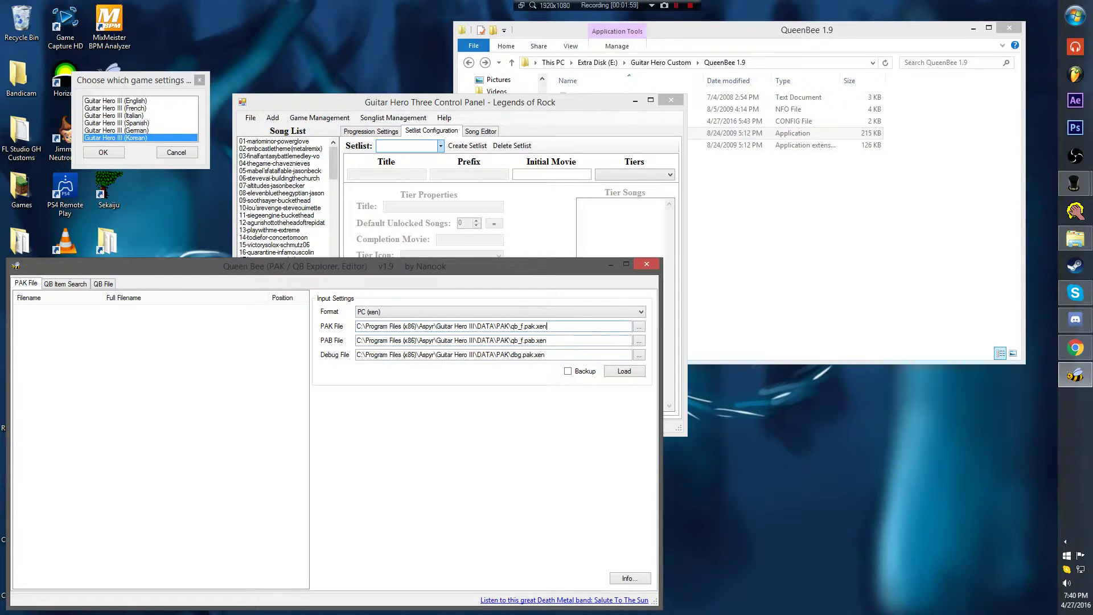
{"action": "left_click", "coordinate": [624, 371]}
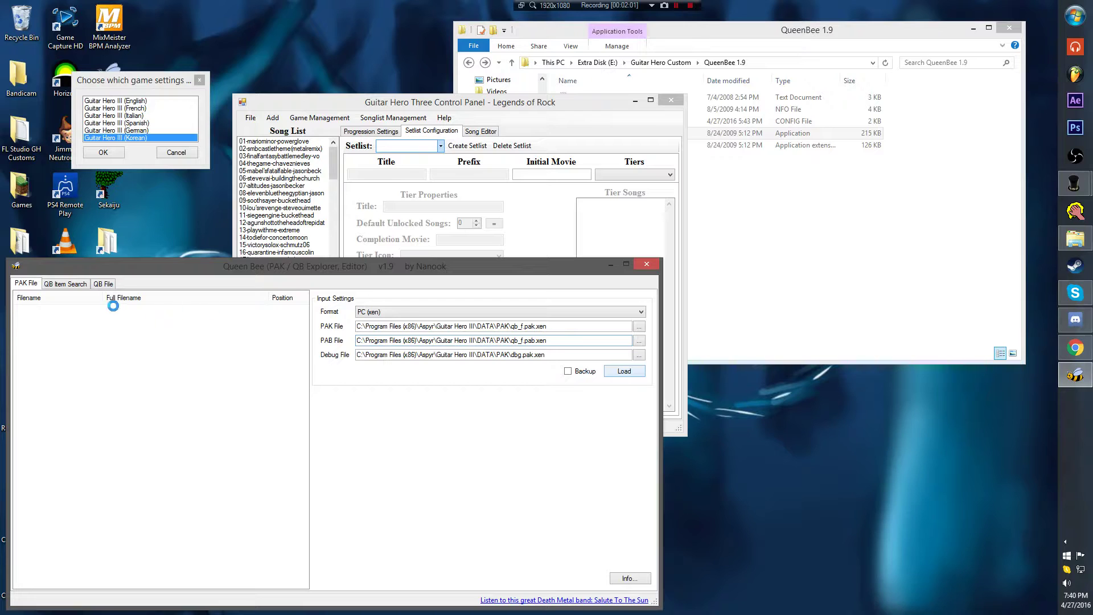
{"action": "left_click", "coordinate": [641, 356]}
Step: Cancel the game settings dialog and close the Guitar Hero Control Panel
{"action": "left_click", "coordinate": [652, 120]}
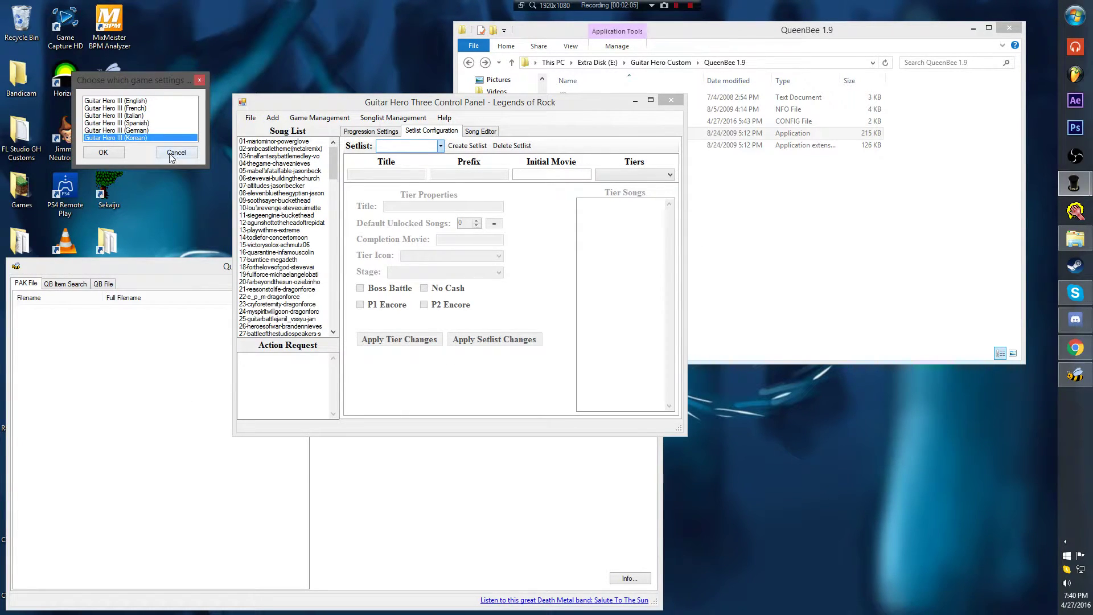
{"action": "left_click", "coordinate": [172, 155]}
{"action": "left_click", "coordinate": [674, 106]}
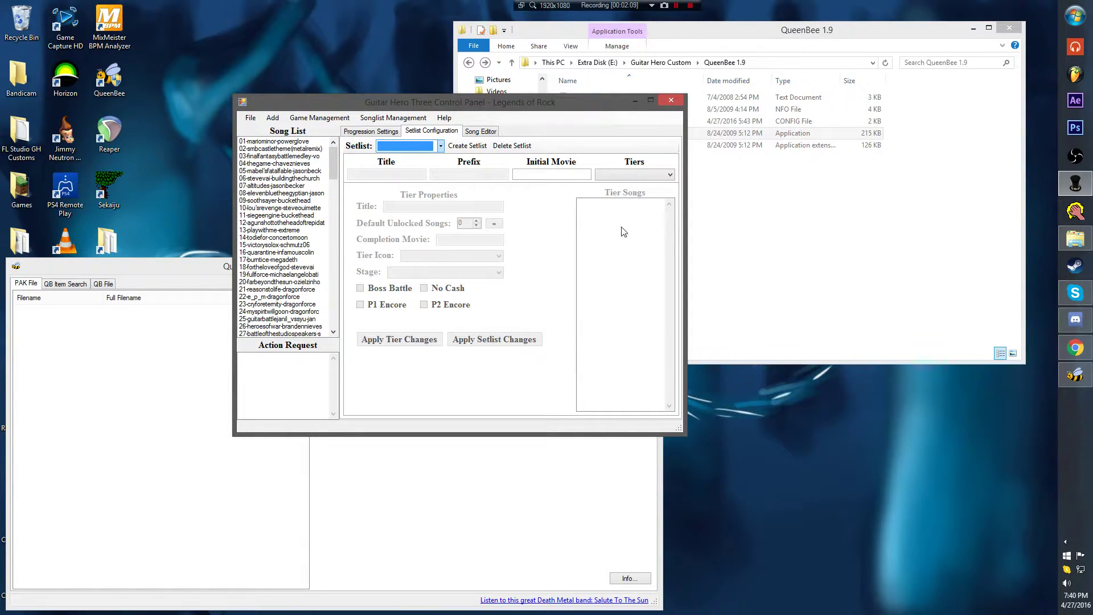
{"action": "left_click", "coordinate": [669, 100]}
Step: Load qb_f.pak.xen and run a QB key search for custom1, which finds nothing
{"action": "left_click", "coordinate": [625, 372]}
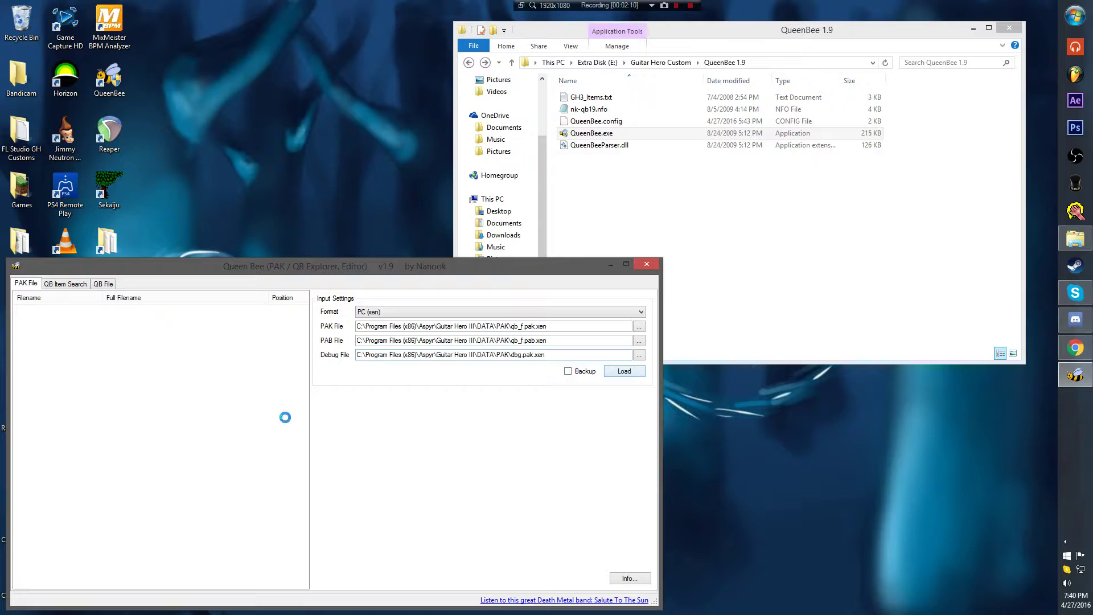
{"action": "left_click", "coordinate": [92, 284]}
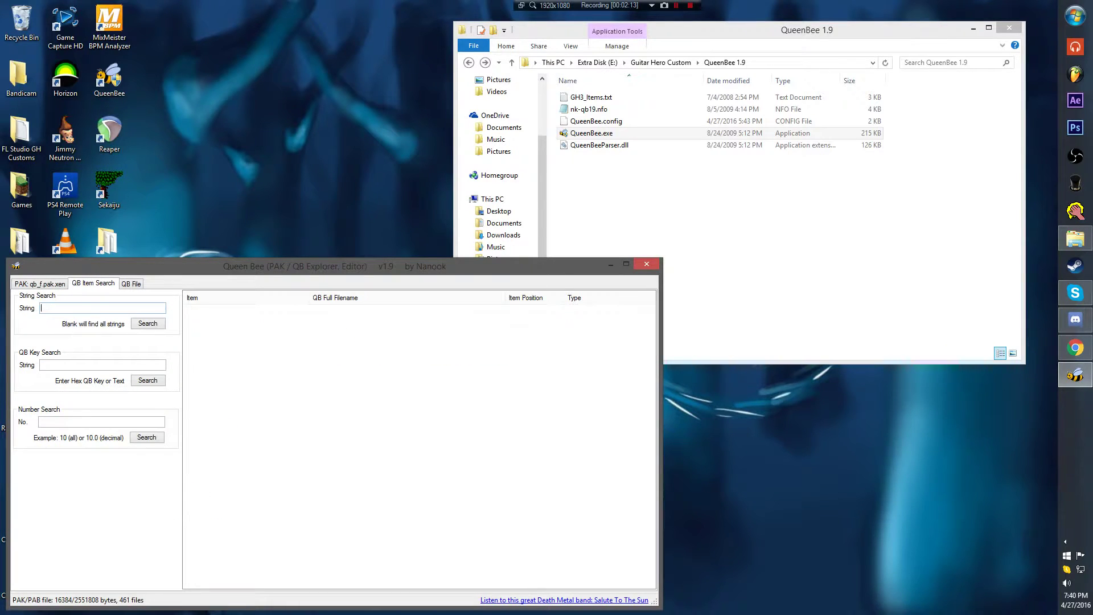
{"action": "left_click", "coordinate": [148, 323]}
{"action": "left_click", "coordinate": [86, 365]}
{"action": "left_click_drag", "start_coordinate": [137, 266], "coordinate": [162, 194]}
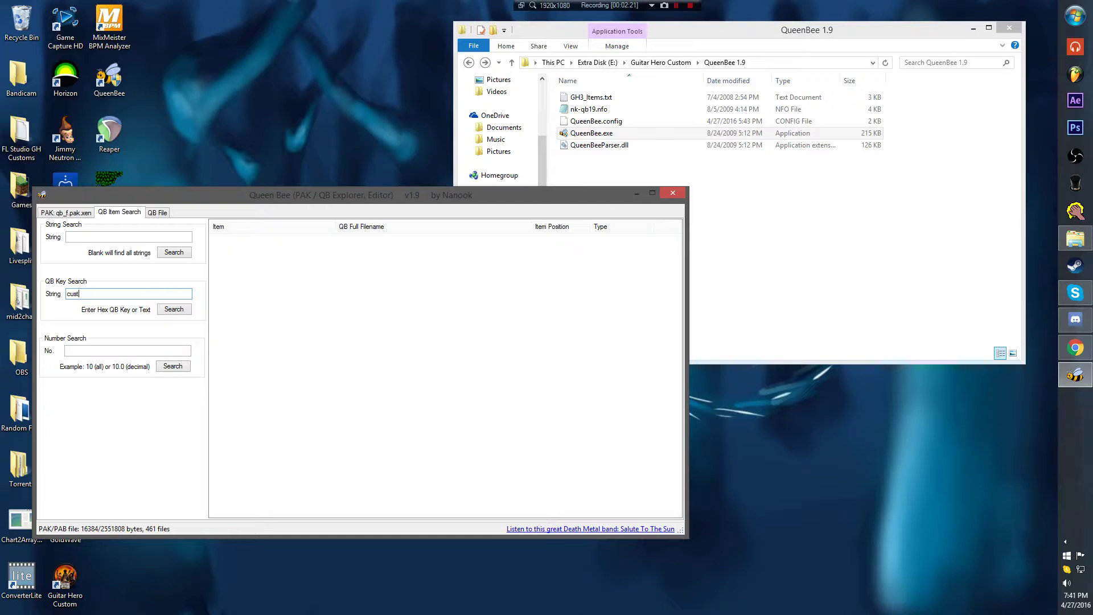
{"action": "left_click", "coordinate": [172, 310]}
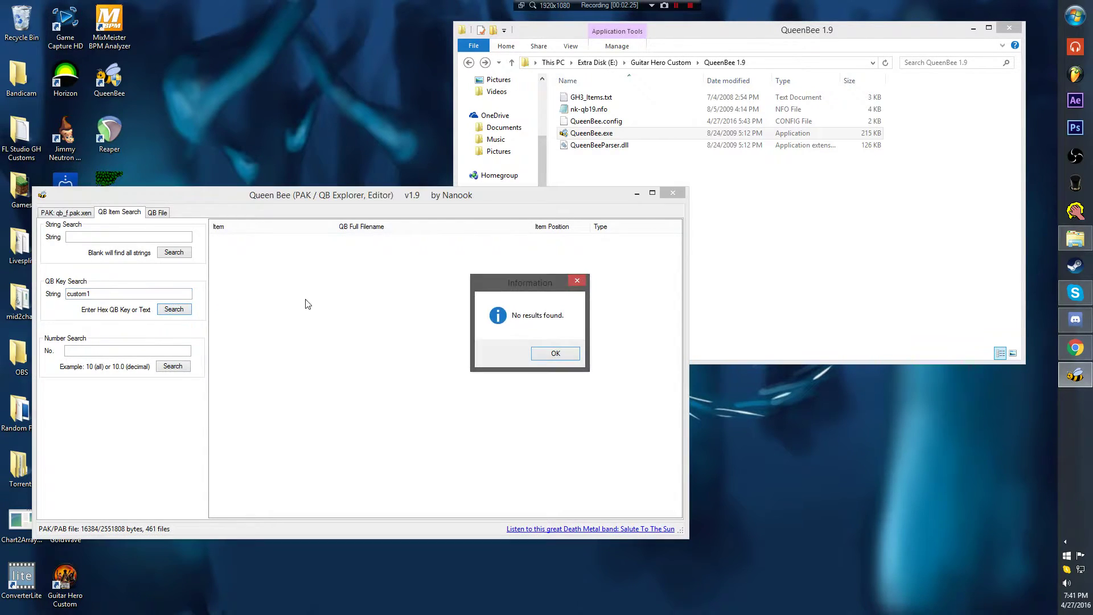
{"action": "left_click", "coordinate": [556, 353]}
Step: Search strings for custom1 and select the custom1 and custom13 results
{"action": "key", "text": "ctrl+x"}
{"action": "left_click", "coordinate": [143, 235]}
{"action": "key", "text": "ctrl+v"}
{"action": "left_click", "coordinate": [174, 252]}
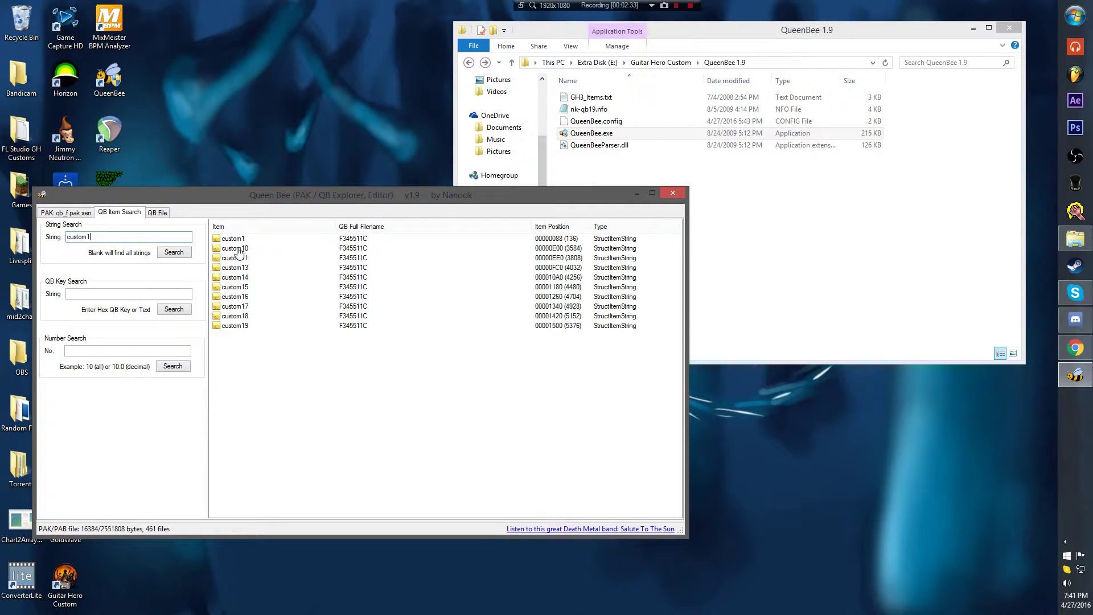
{"action": "left_click", "coordinate": [254, 350]}
{"action": "left_click", "coordinate": [245, 268]}
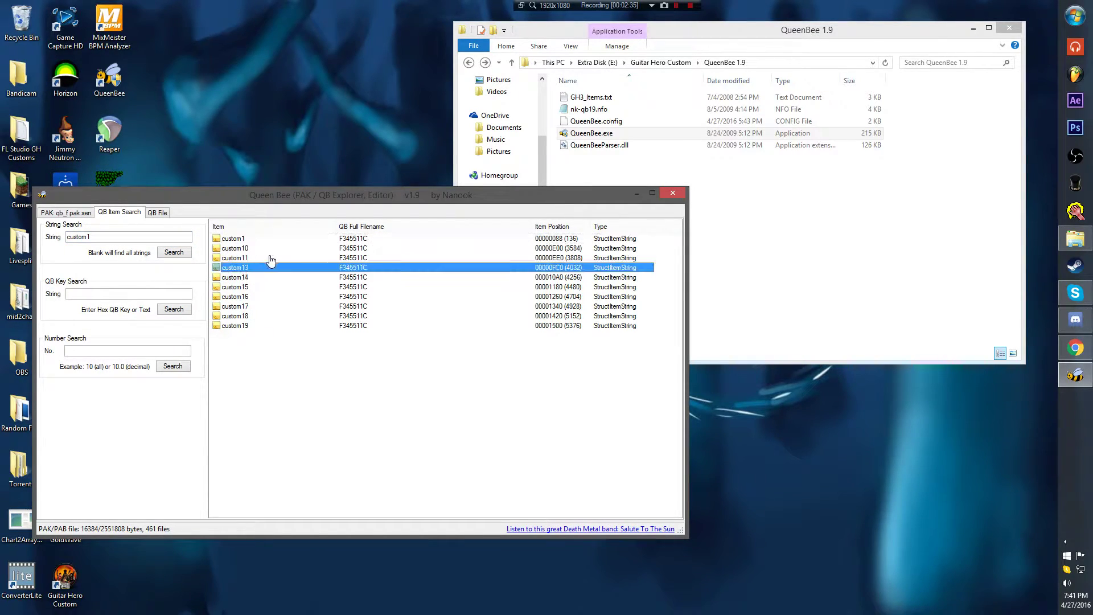
Step: Open QB file F345511C and inspect the custom11 and custom13 setlist entries
{"action": "double_click", "coordinate": [236, 240]}
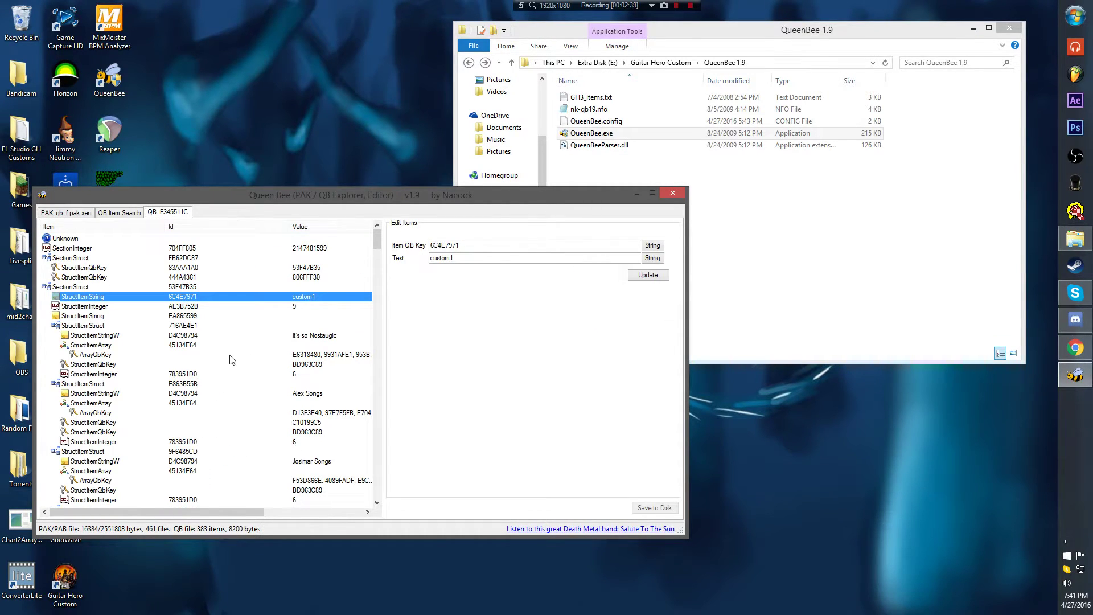
{"action": "left_click_drag", "start_coordinate": [377, 242], "coordinate": [376, 349]}
{"action": "left_click", "coordinate": [310, 451]}
{"action": "left_click", "coordinate": [301, 334]}
{"action": "left_click", "coordinate": [319, 480]}
{"action": "left_click", "coordinate": [318, 450]}
{"action": "left_click", "coordinate": [317, 336]}
{"action": "left_click", "coordinate": [309, 441]}
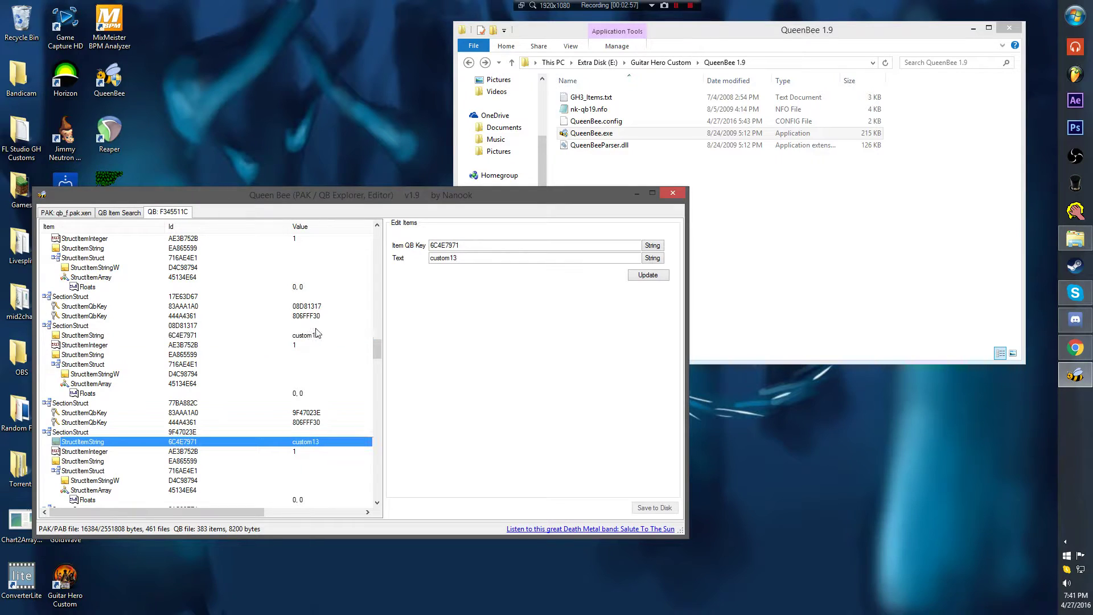
{"action": "left_click", "coordinate": [314, 327]}
Step: Review the entries down to the custom31 name string, then switch to the Control Panel
{"action": "left_click_drag", "start_coordinate": [374, 350], "coordinate": [378, 238]}
{"action": "left_click", "coordinate": [312, 249]}
{"action": "key", "text": "Tab"}
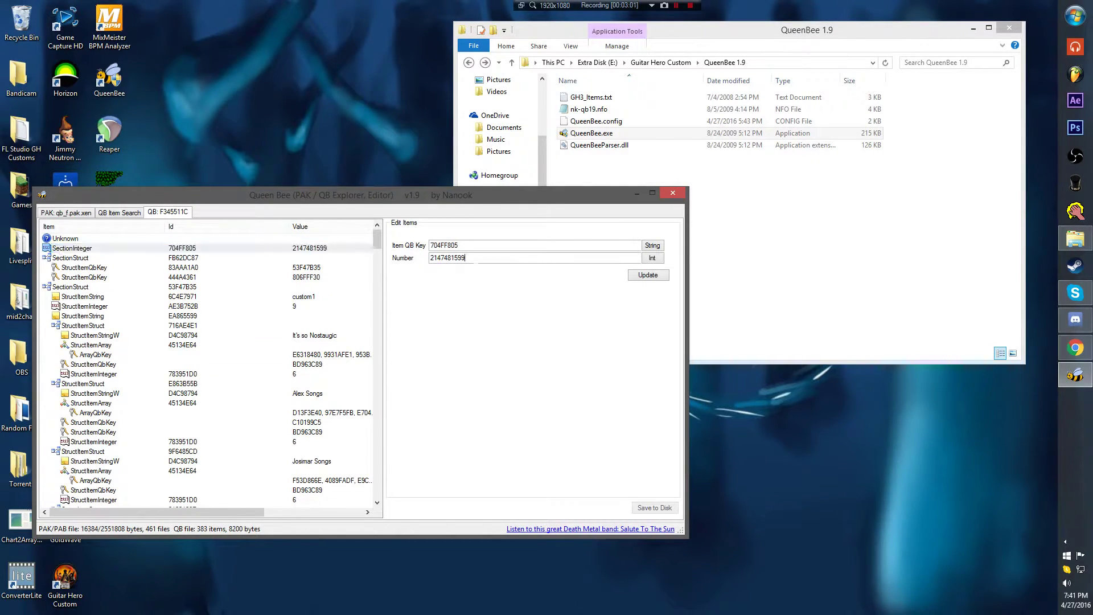
{"action": "key", "text": "End"}
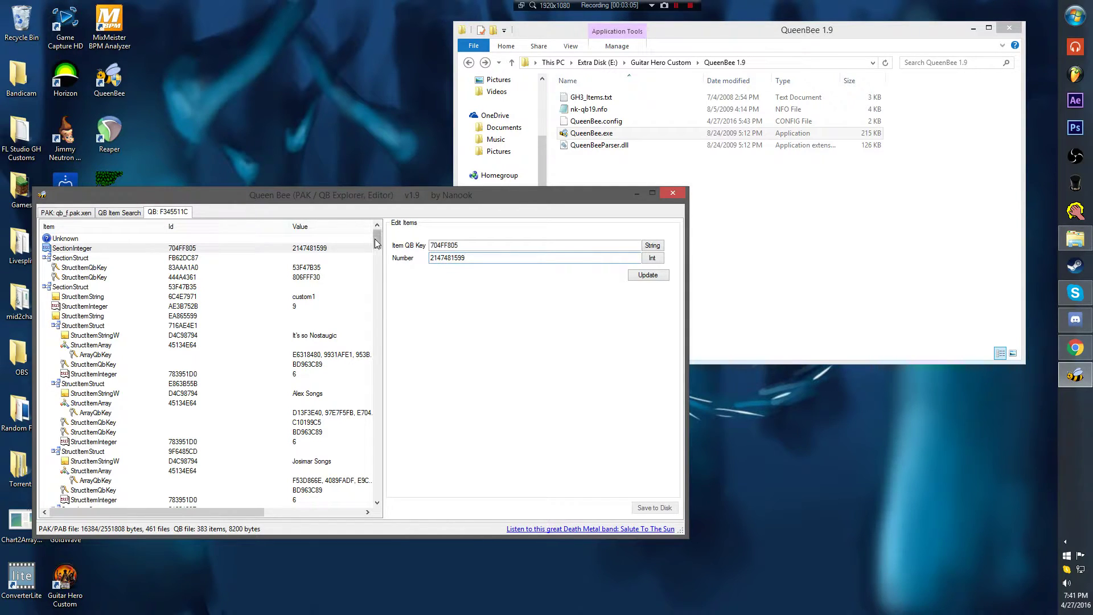
{"action": "left_click_drag", "start_coordinate": [376, 242], "coordinate": [387, 491]}
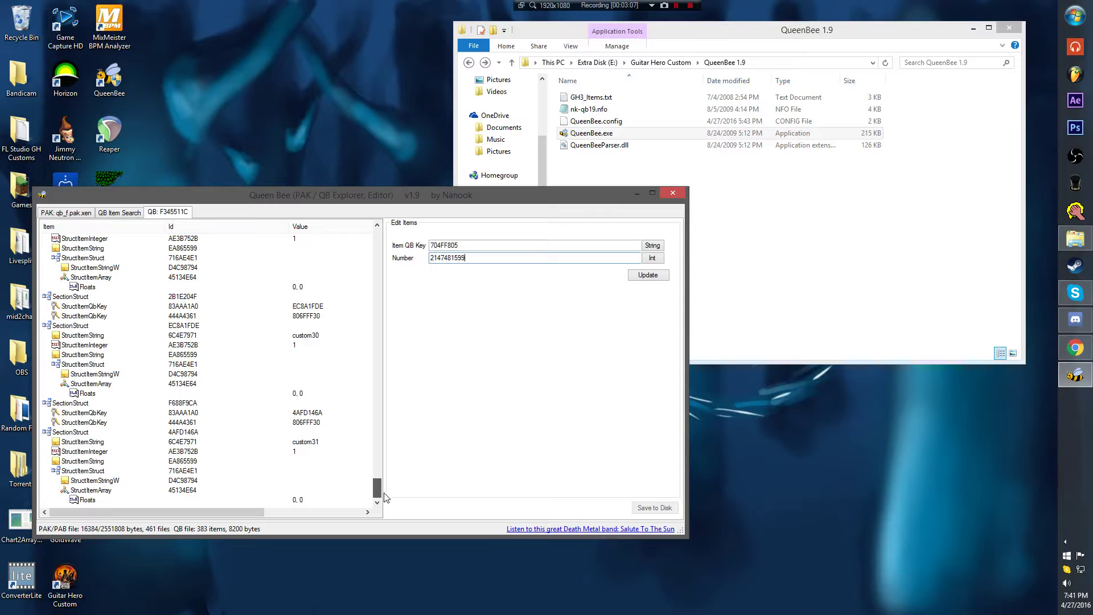
{"action": "scroll", "coordinate": [353, 472], "scroll_direction": "up", "scroll_amount": 1}
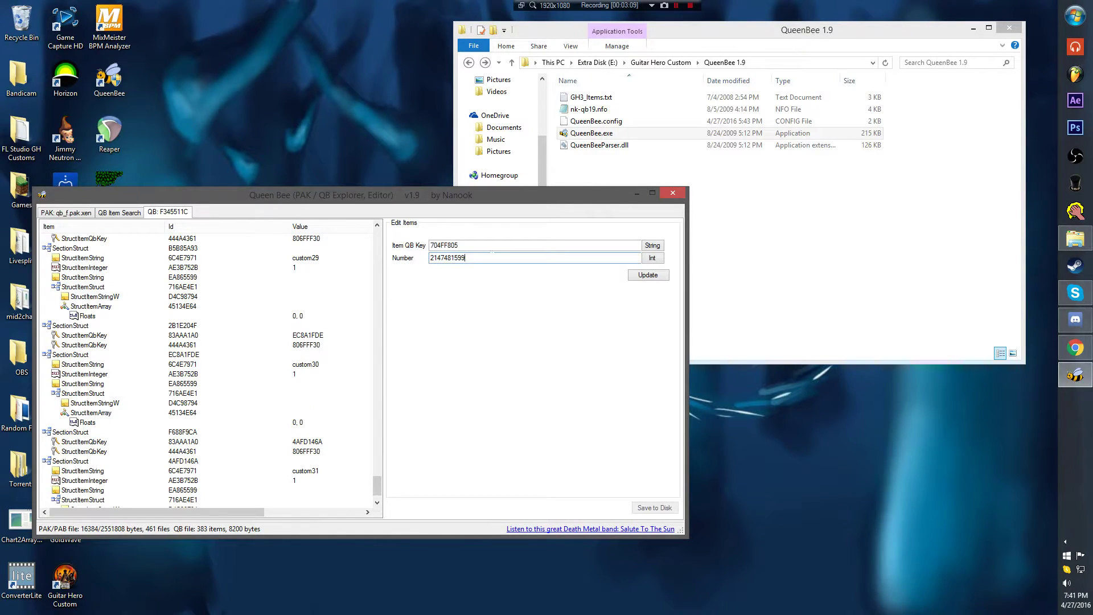
{"action": "left_click", "coordinate": [311, 472]}
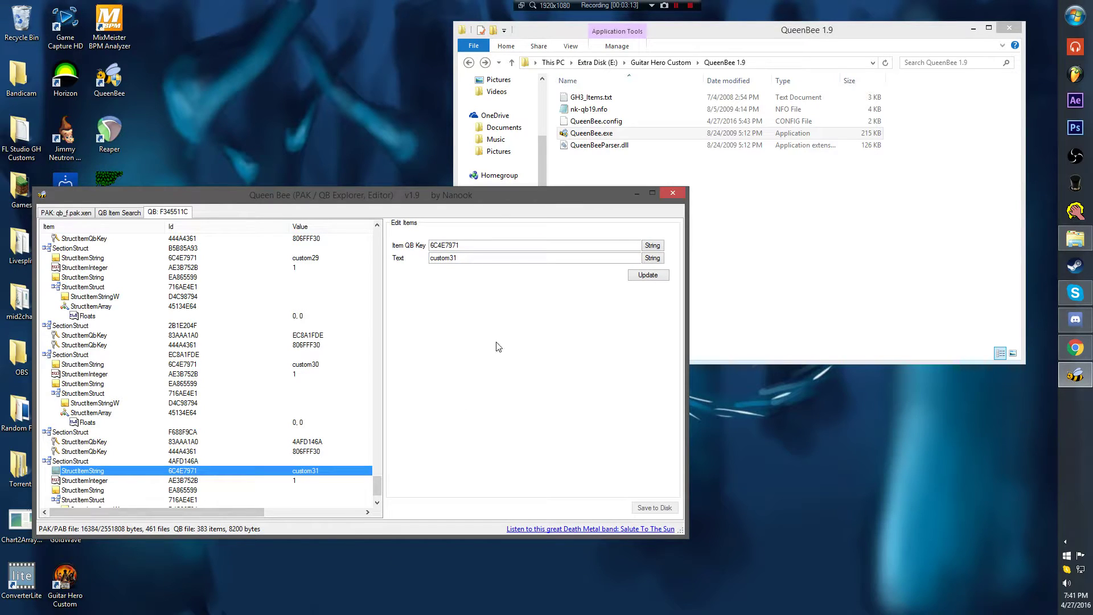
{"action": "left_click", "coordinate": [456, 258]}
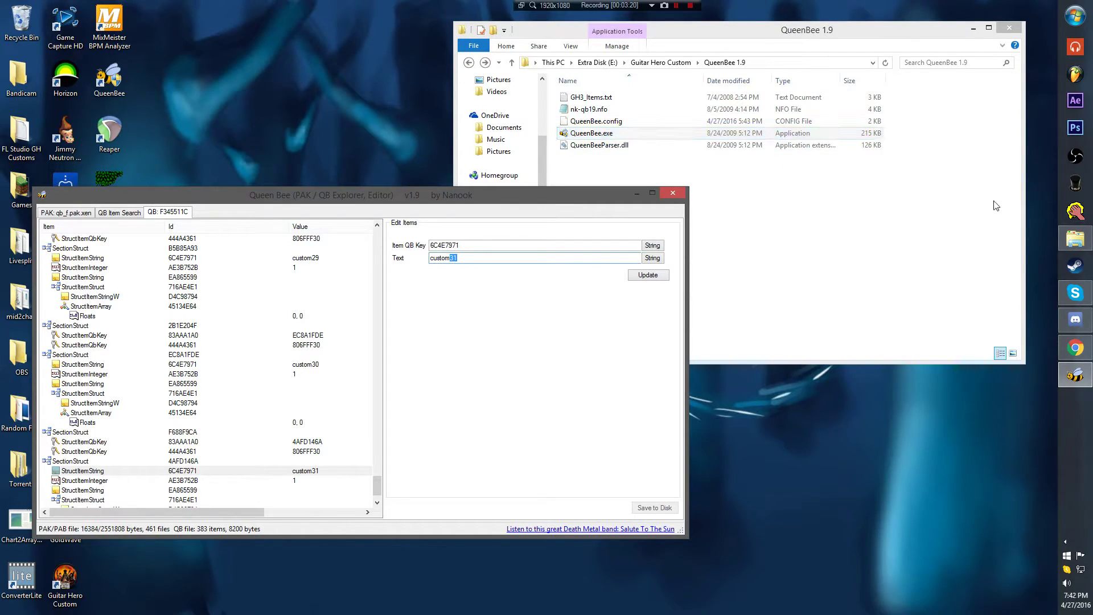
{"action": "left_click", "coordinate": [1061, 182]}
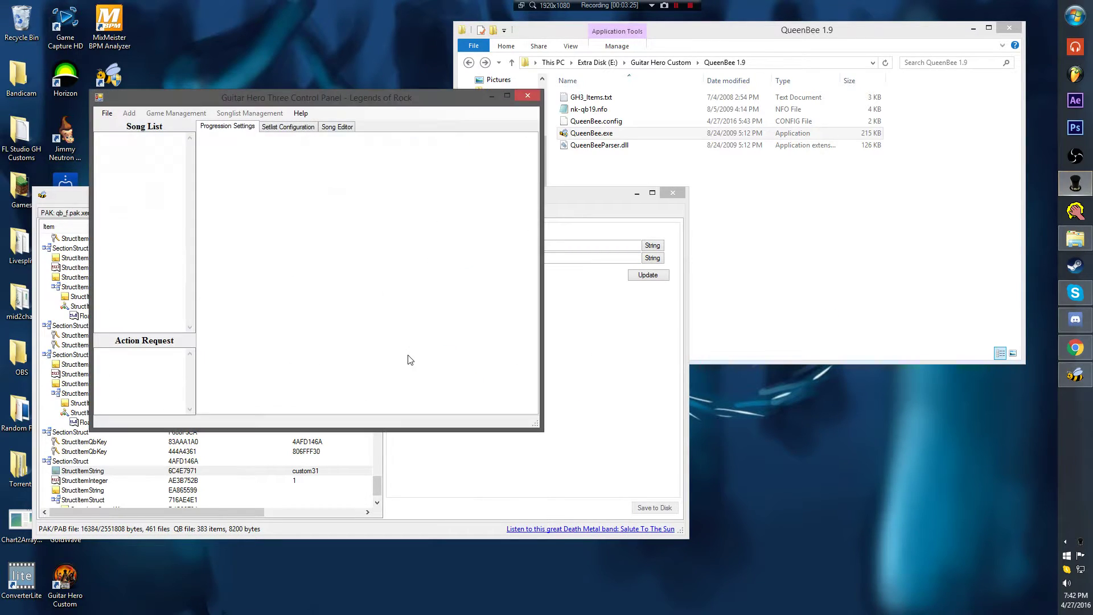
Step: Load the Guitar Hero III (Spanish) game settings
{"action": "left_click", "coordinate": [107, 113]}
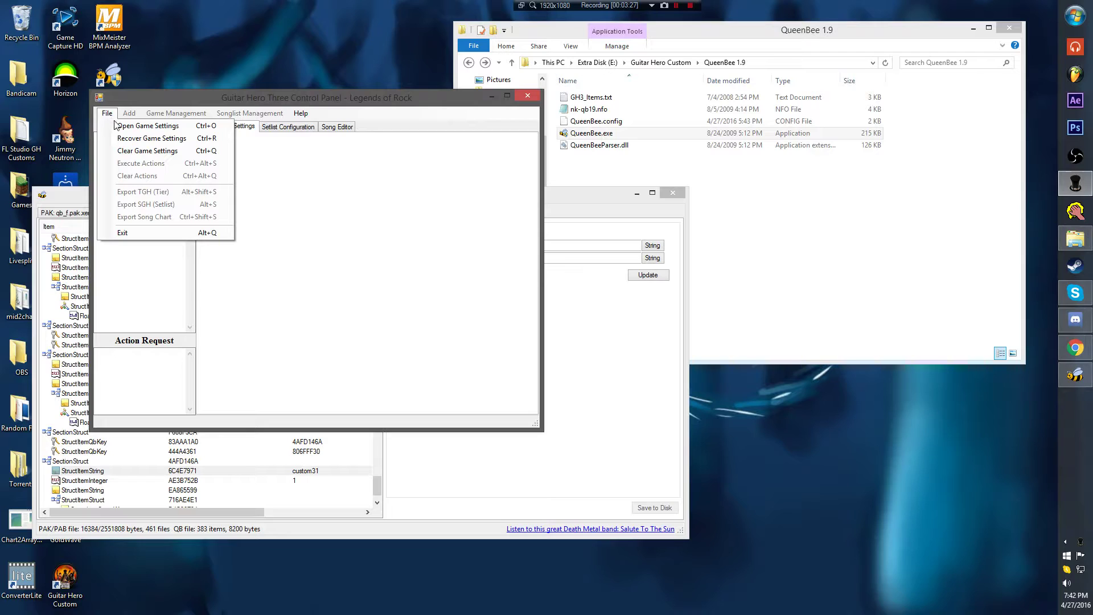
{"action": "left_click", "coordinate": [117, 126]}
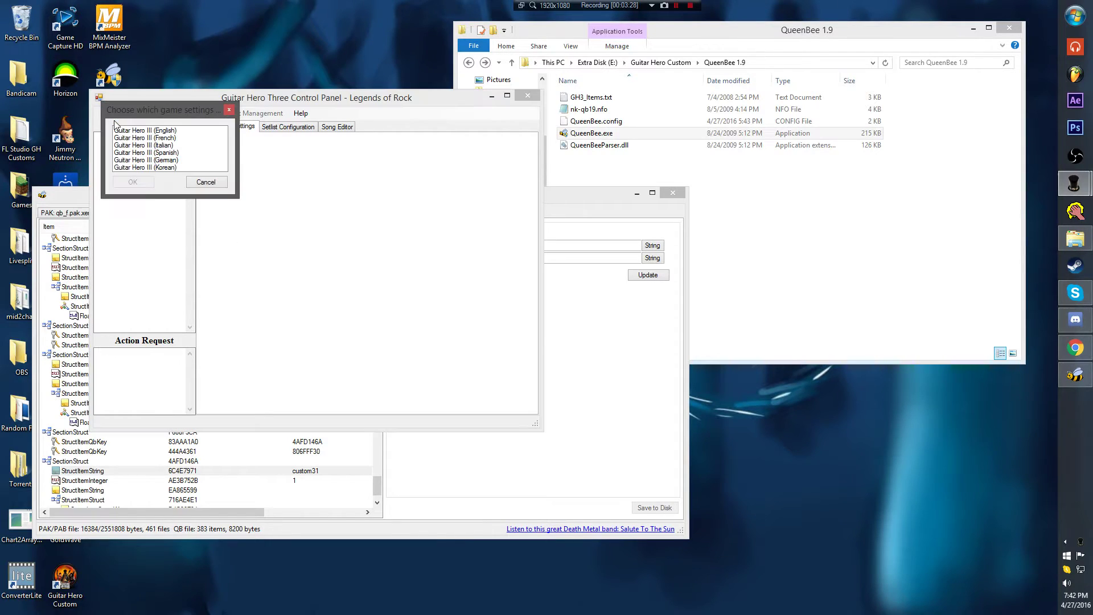
{"action": "left_click", "coordinate": [146, 153]}
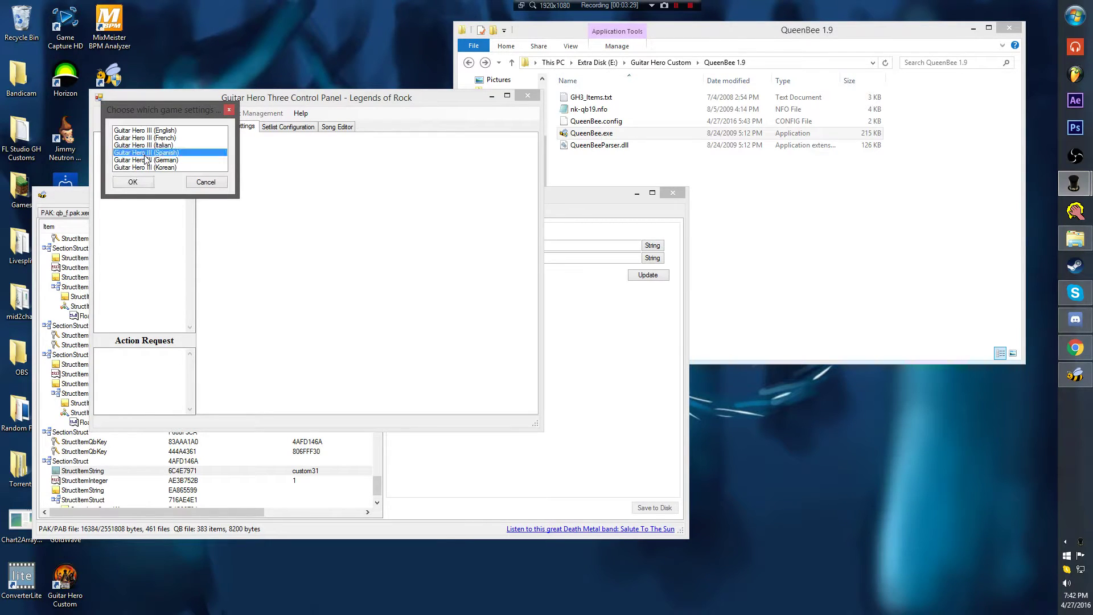
{"action": "left_click", "coordinate": [134, 182]}
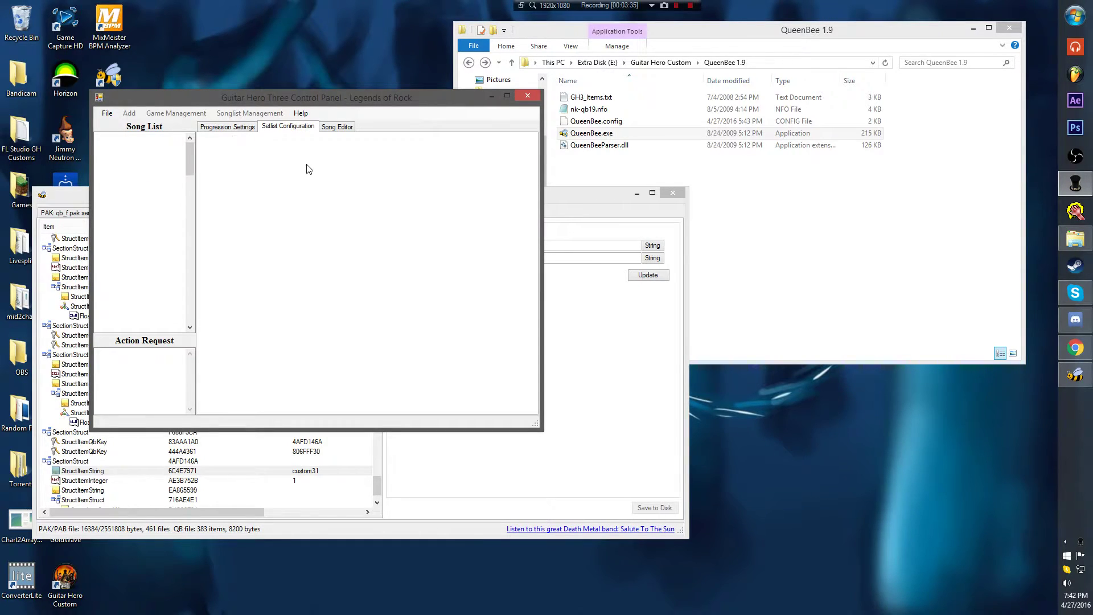
Step: Queue new custom setlists up to Custom Setlist 30
{"action": "left_click", "coordinate": [297, 142]}
{"action": "left_click", "coordinate": [297, 142]}
{"action": "left_click", "coordinate": [324, 141]}
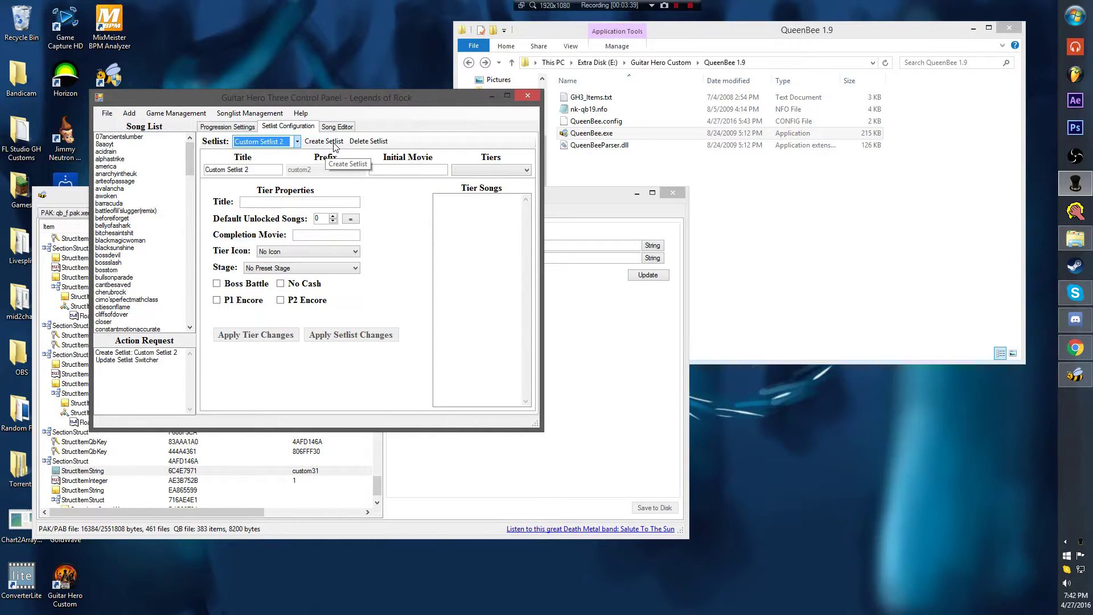
{"action": "left_click", "coordinate": [323, 141]}
{"action": "left_click", "coordinate": [323, 141]}
{"action": "left_click", "coordinate": [333, 142]}
{"action": "left_click", "coordinate": [334, 142]}
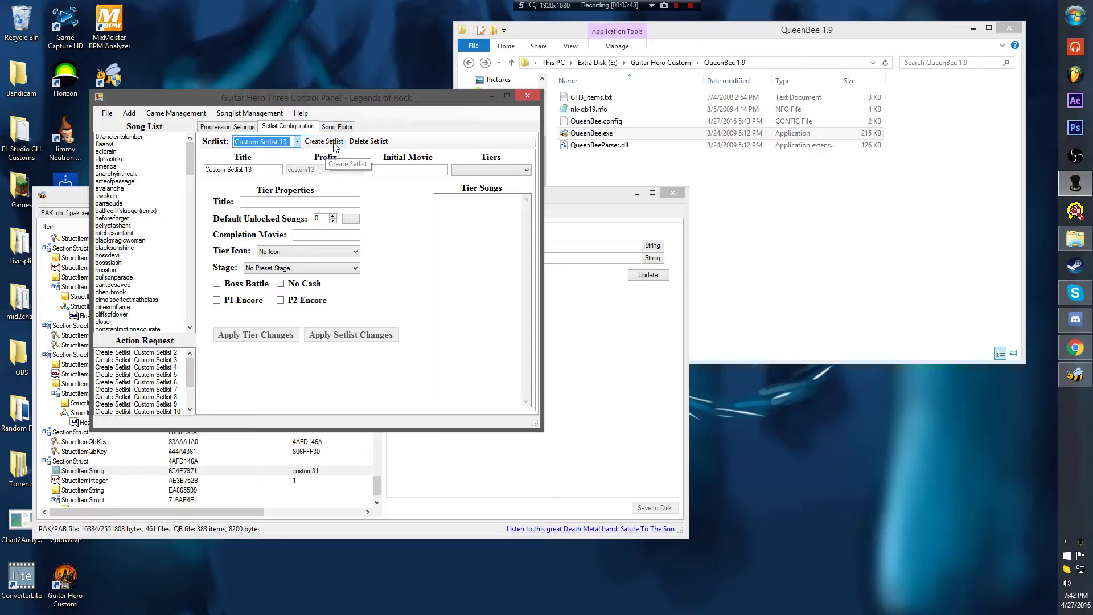
{"action": "left_click", "coordinate": [323, 141]}
{"action": "left_click", "coordinate": [324, 141]}
{"action": "left_click", "coordinate": [324, 141]}
{"action": "left_click", "coordinate": [324, 141]}
{"action": "left_click", "coordinate": [324, 141]}
{"action": "left_click", "coordinate": [323, 141]}
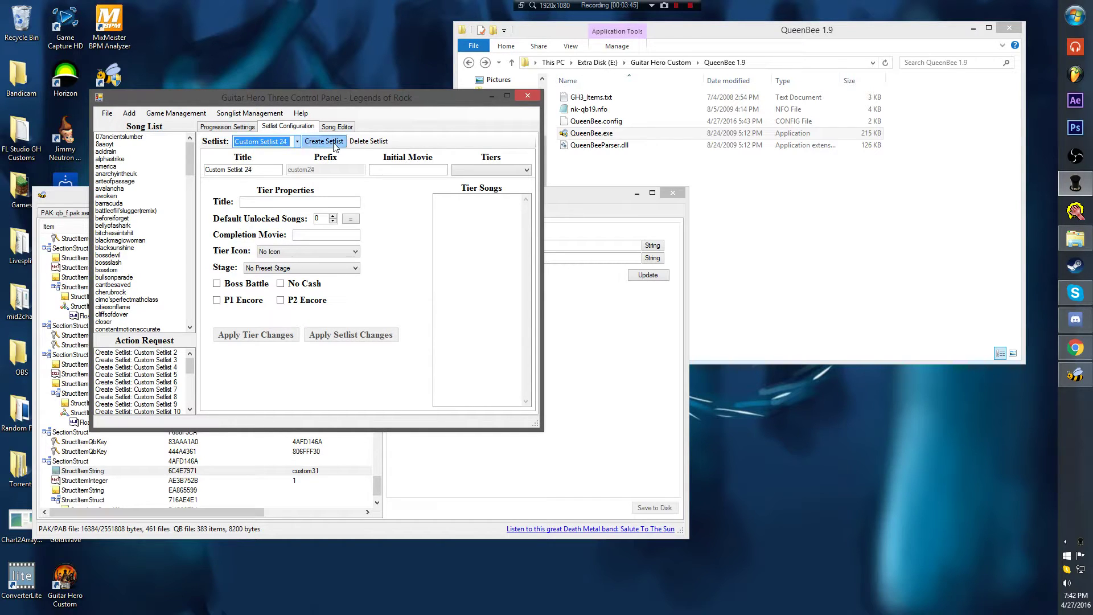
{"action": "left_click", "coordinate": [323, 141]}
{"action": "left_click", "coordinate": [323, 141]}
{"action": "left_click", "coordinate": [333, 142]}
{"action": "left_click", "coordinate": [333, 142]}
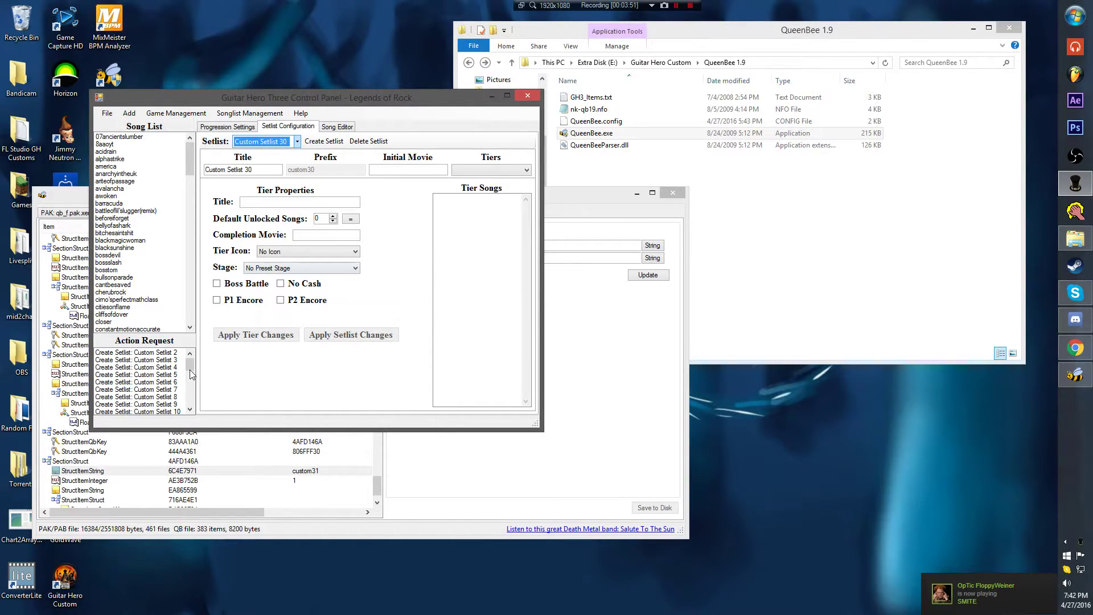
Step: Execute the queued setlist creations, dismiss the log, and close the Control Panel
{"action": "left_click", "coordinate": [107, 113]}
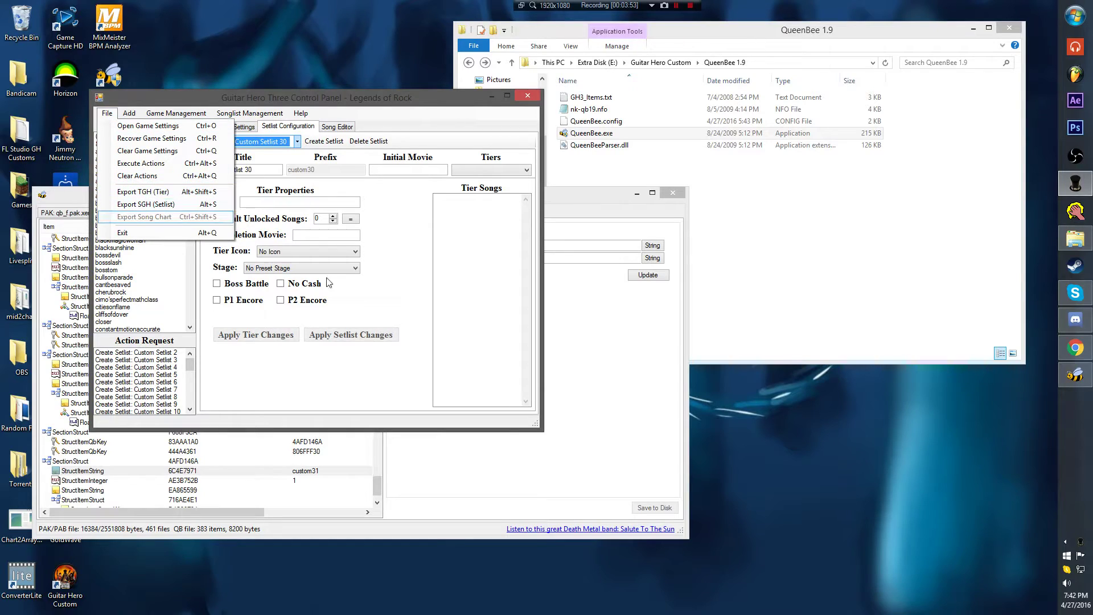
{"action": "left_click", "coordinate": [374, 334]}
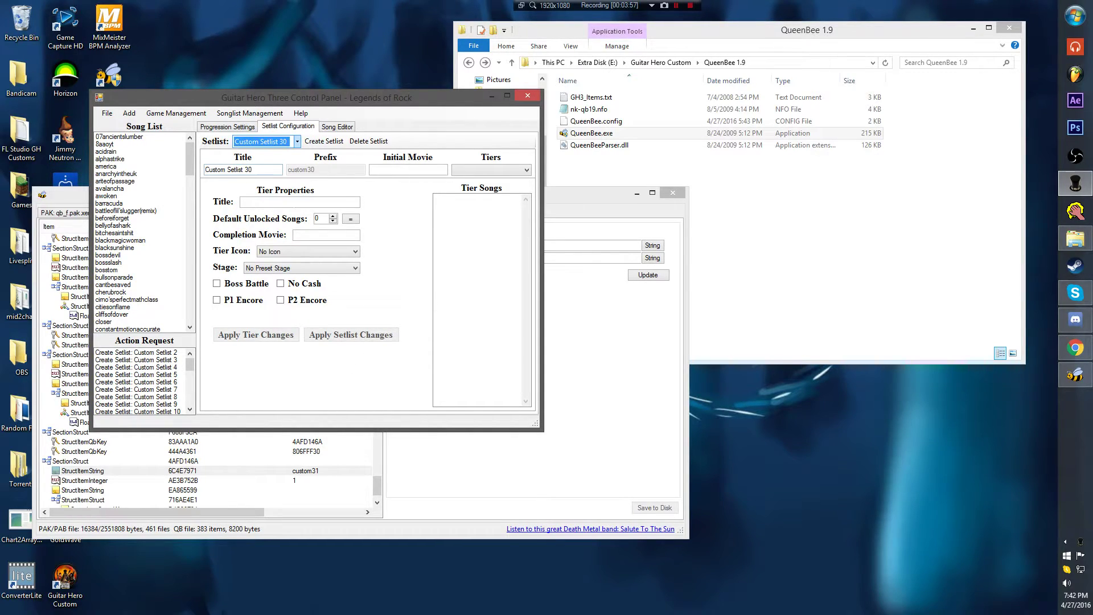
{"action": "left_click", "coordinate": [502, 493]}
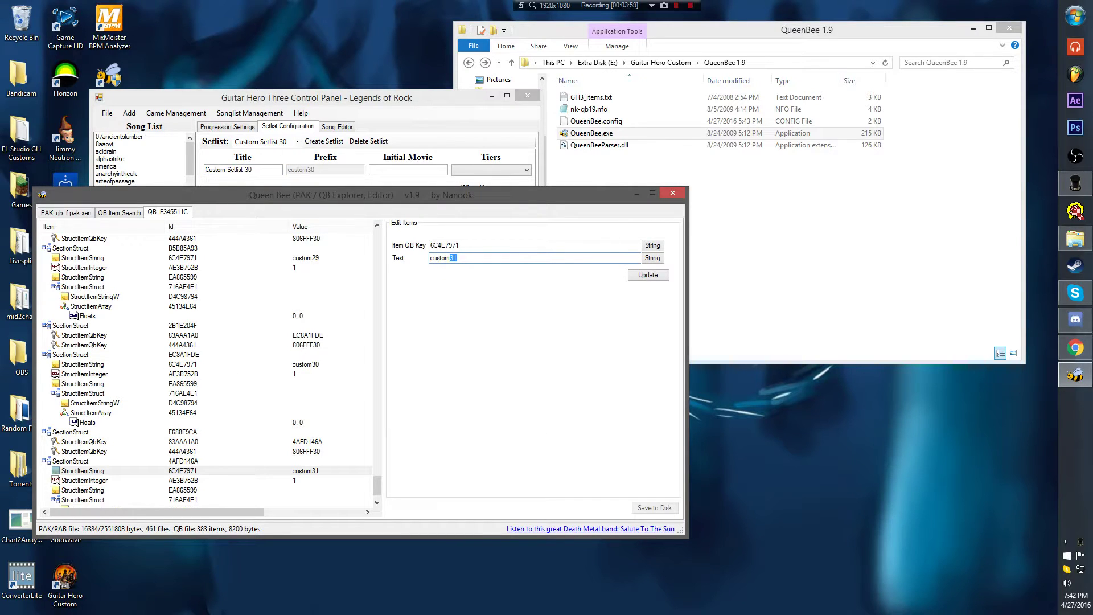
{"action": "left_click", "coordinate": [348, 94]}
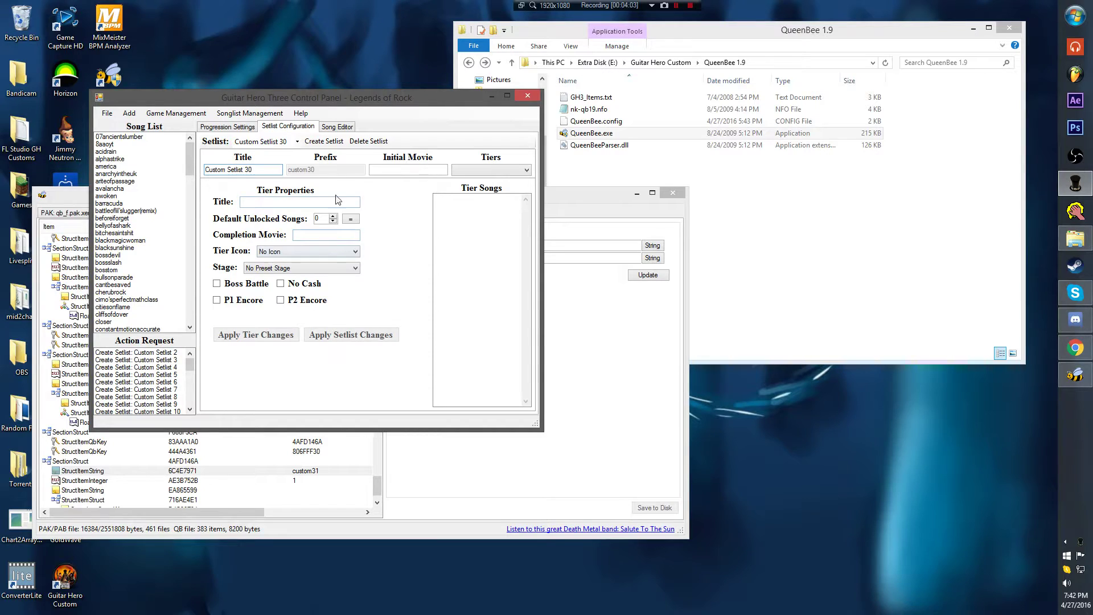
{"action": "left_click", "coordinate": [524, 349]}
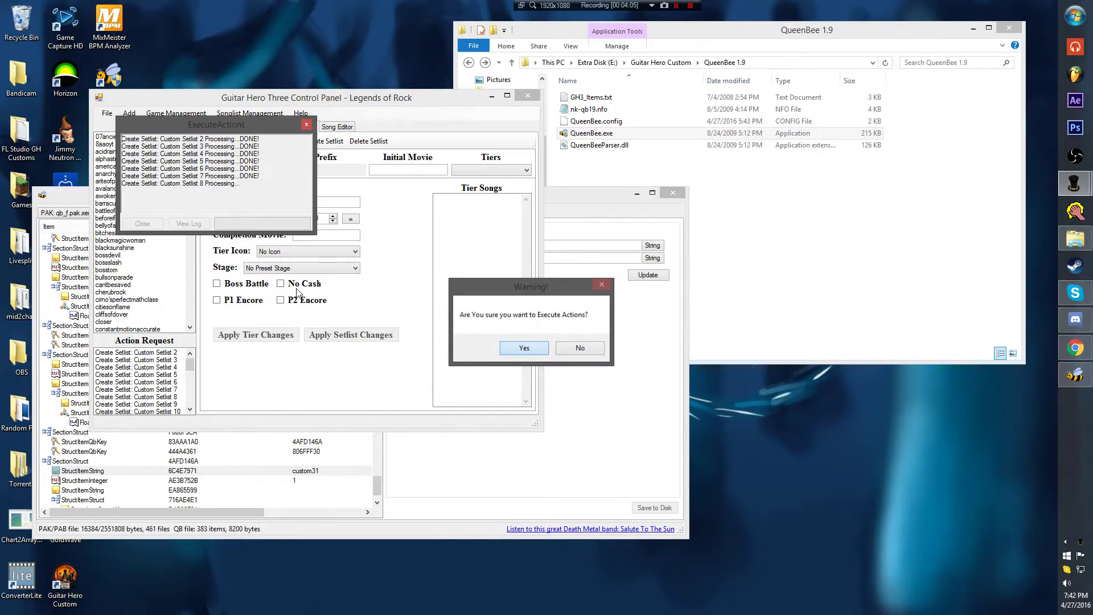
{"action": "left_click", "coordinate": [158, 226]}
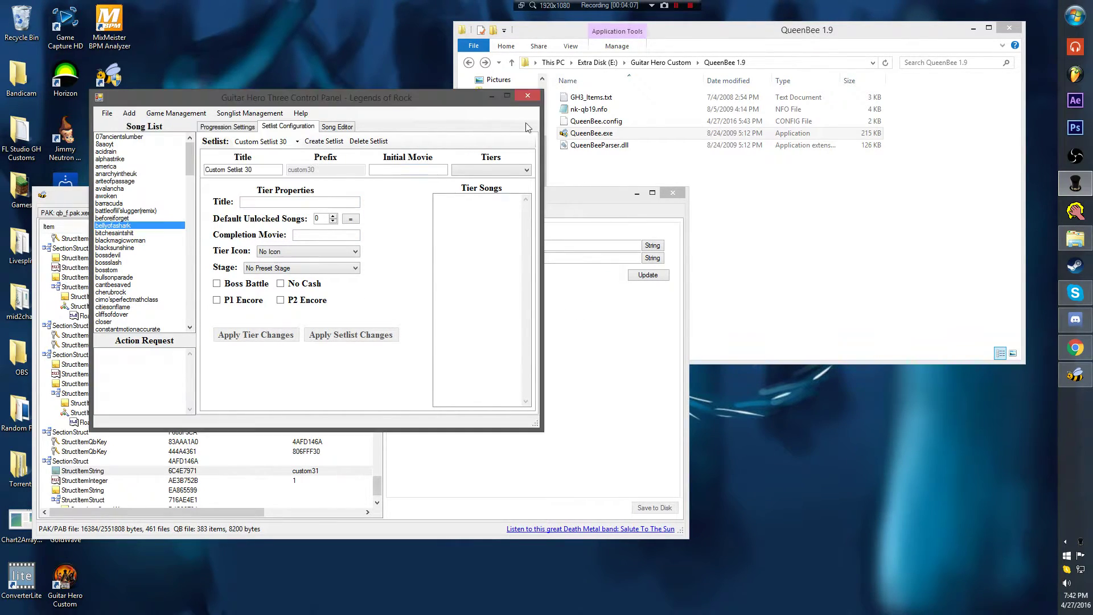
{"action": "left_click", "coordinate": [528, 96]}
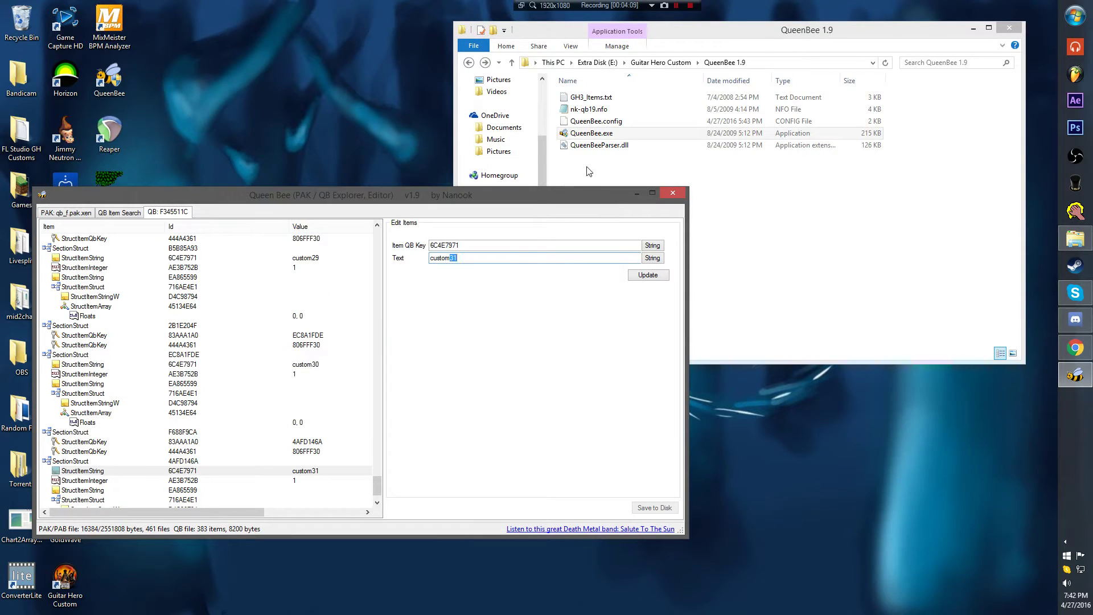
Step: Launch a second QueenBee and load qb_s.pak.xen with qb_s.pab.xen
{"action": "double_click", "coordinate": [587, 135]}
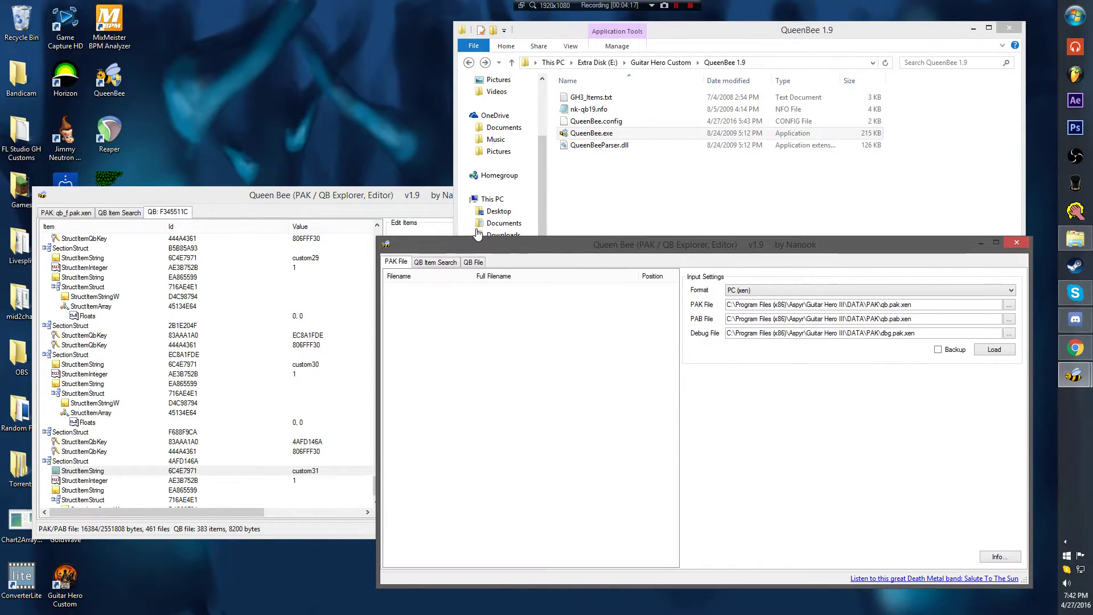
{"action": "left_click_drag", "start_coordinate": [307, 127], "coordinate": [310, 174]}
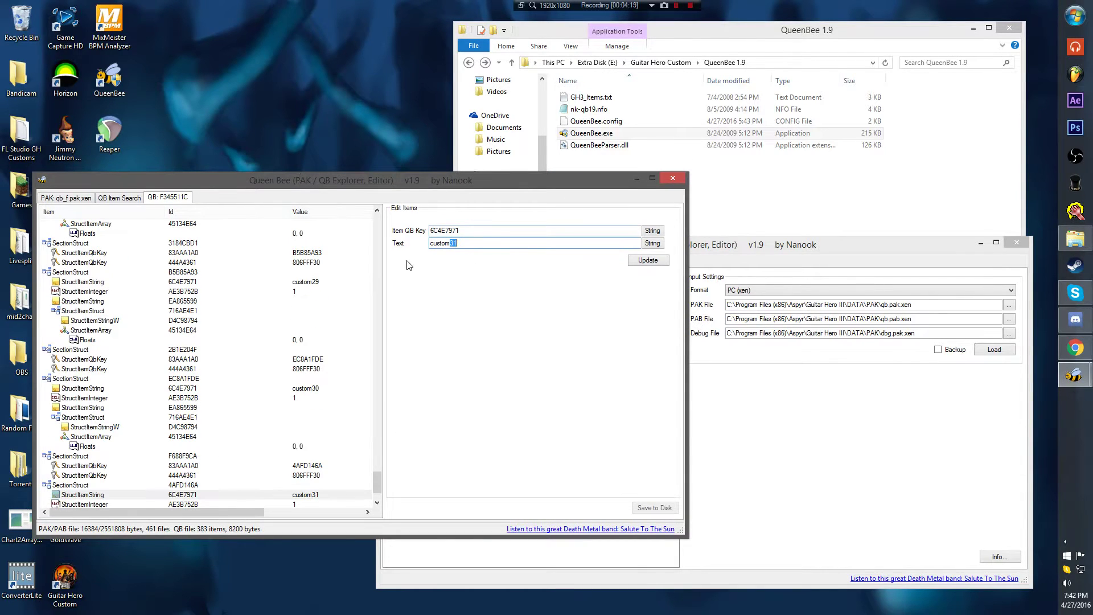
{"action": "left_click", "coordinate": [803, 509]}
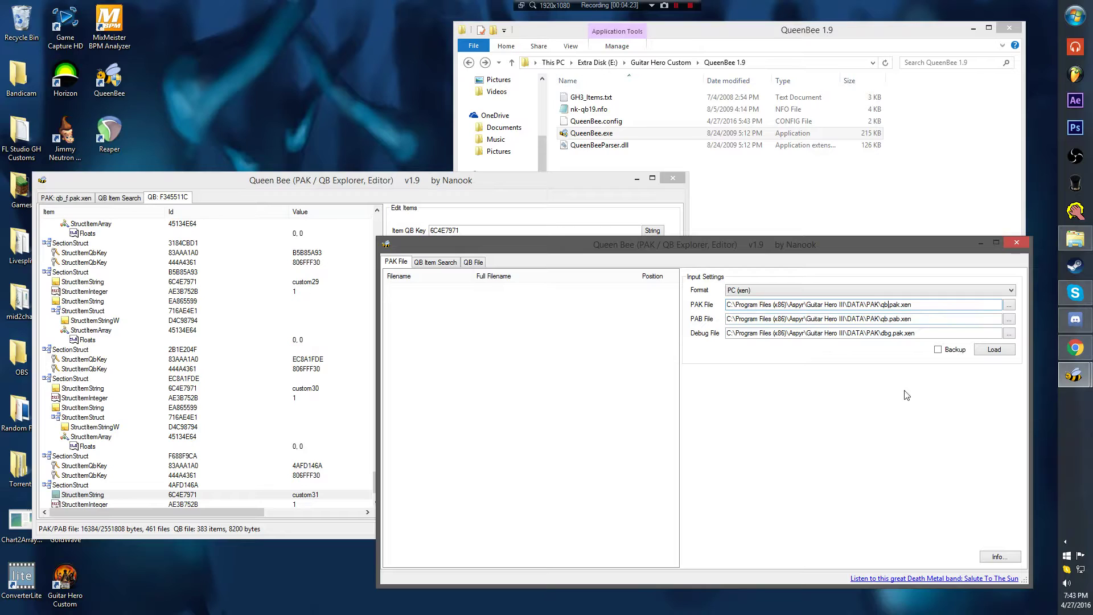
{"action": "type", "text": "_s."}
{"action": "left_click", "coordinate": [888, 319]}
{"action": "type", "text": "_S"}
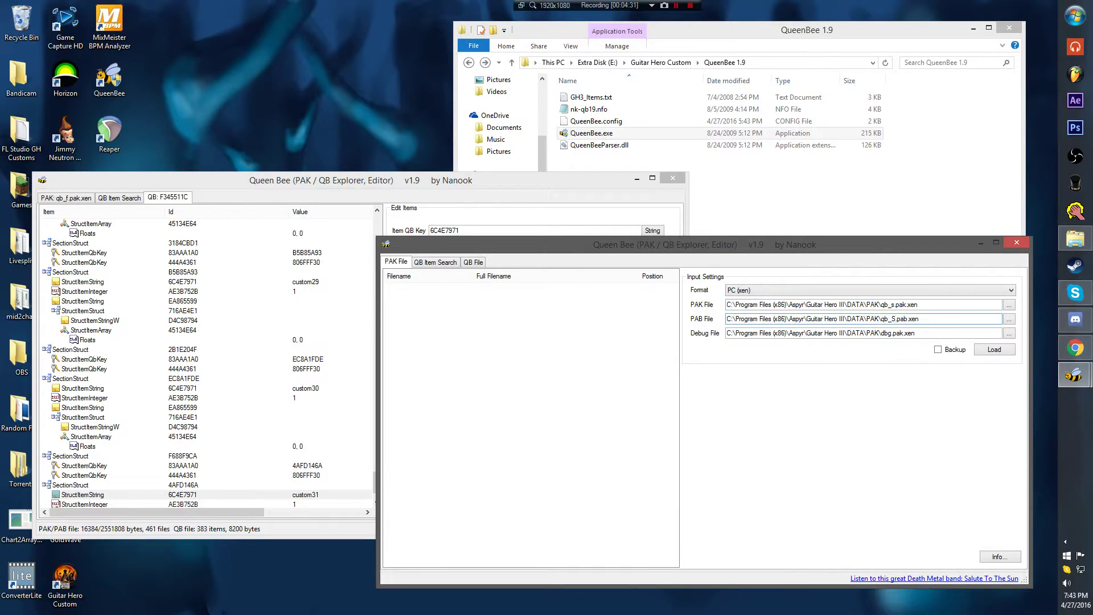
{"action": "key", "text": "BackSpace"}
{"action": "type", "text": "s"}
{"action": "left_click", "coordinate": [994, 350]}
Step: Search QB items for the custom1 string and open its QB file F345511C
{"action": "left_click", "coordinate": [496, 263]}
{"action": "left_click", "coordinate": [450, 265]}
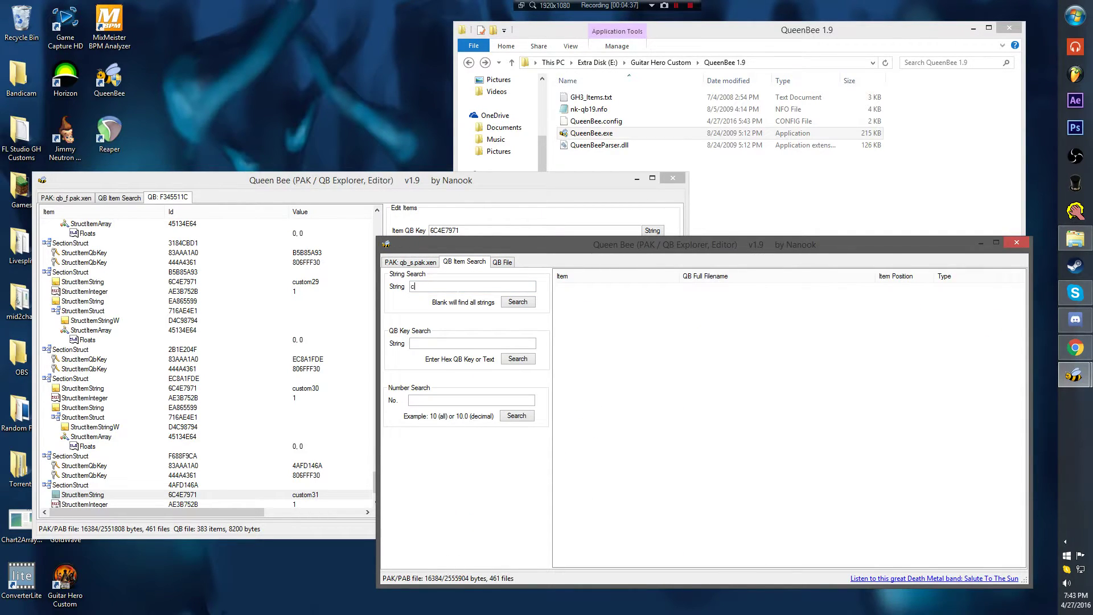
{"action": "type", "text": "custom1"}
{"action": "left_click", "coordinate": [516, 307]}
{"action": "double_click", "coordinate": [585, 291]}
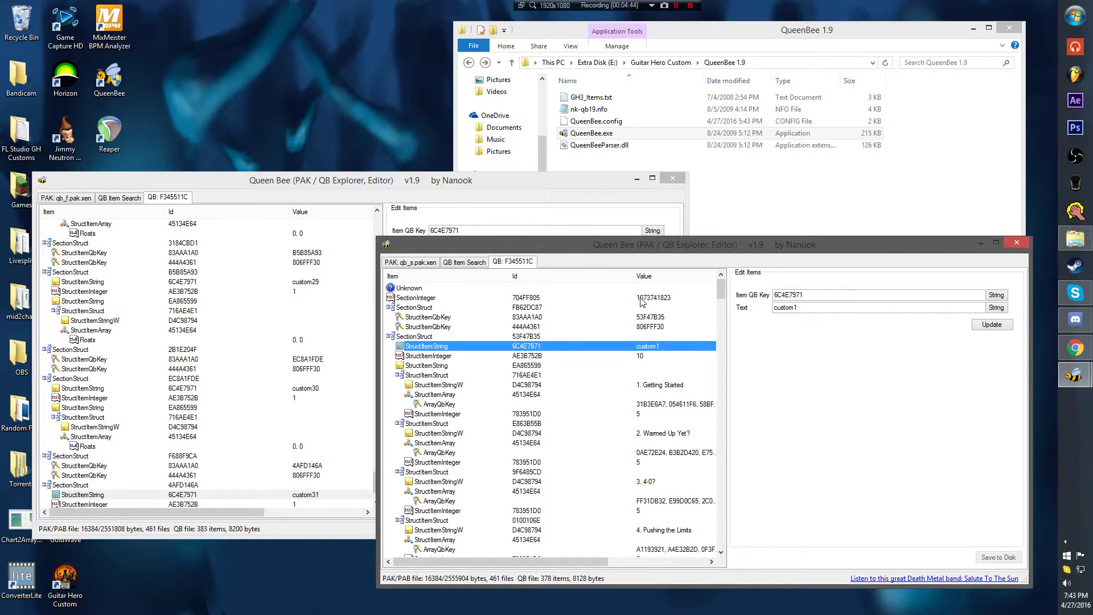
{"action": "left_click", "coordinate": [641, 300]}
{"action": "left_click", "coordinate": [349, 182]}
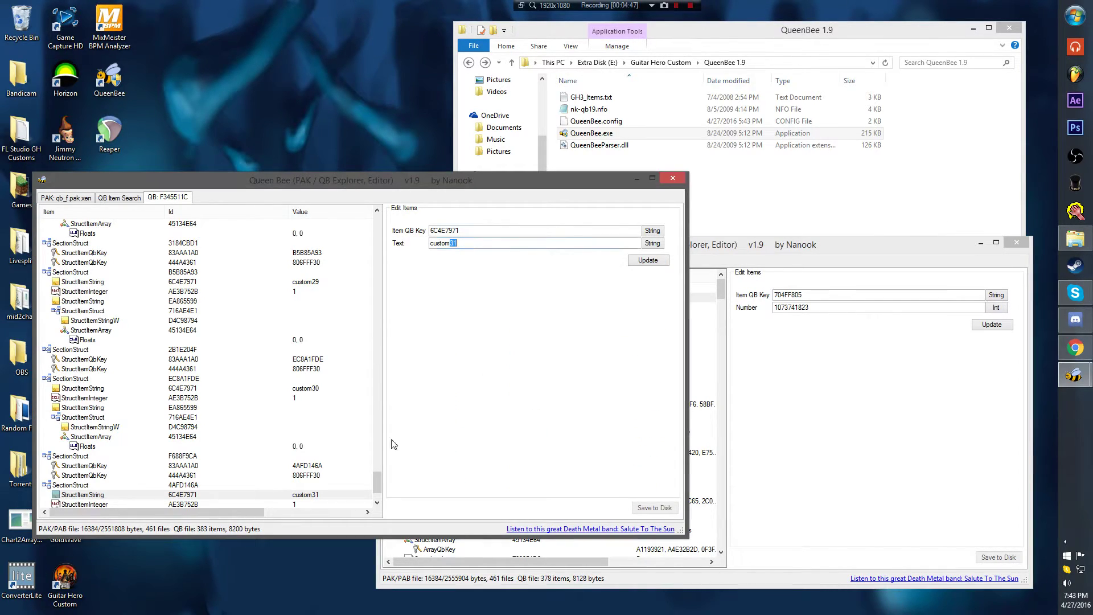
{"action": "left_click_drag", "start_coordinate": [377, 481], "coordinate": [376, 219]}
{"action": "left_click", "coordinate": [341, 234]}
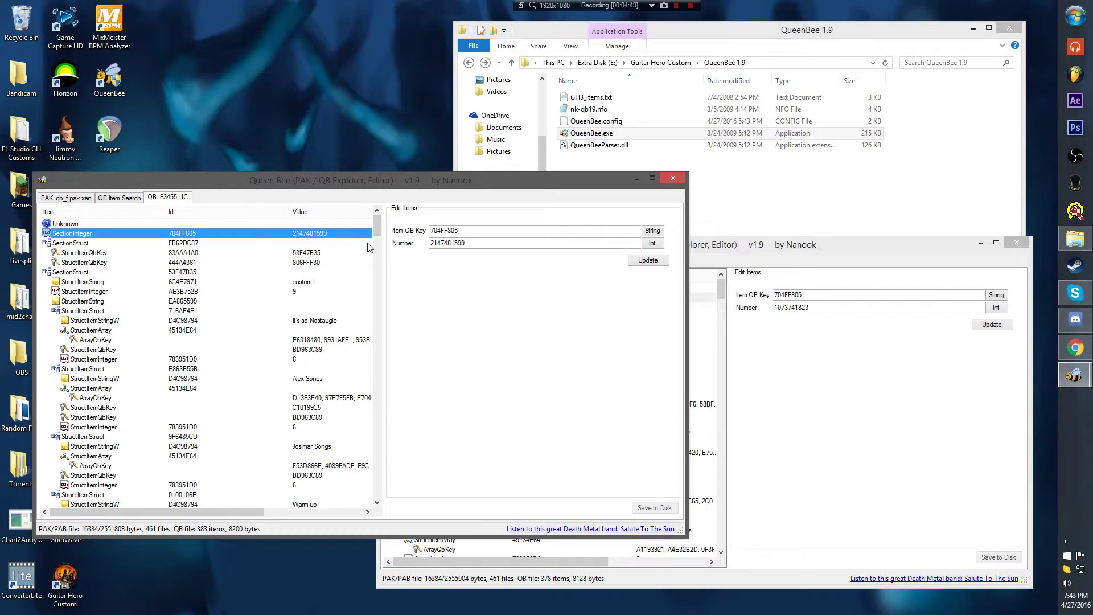
{"action": "left_click", "coordinate": [841, 318]}
{"action": "double_click", "coordinate": [791, 307]}
{"action": "key", "text": "ctrl+c"}
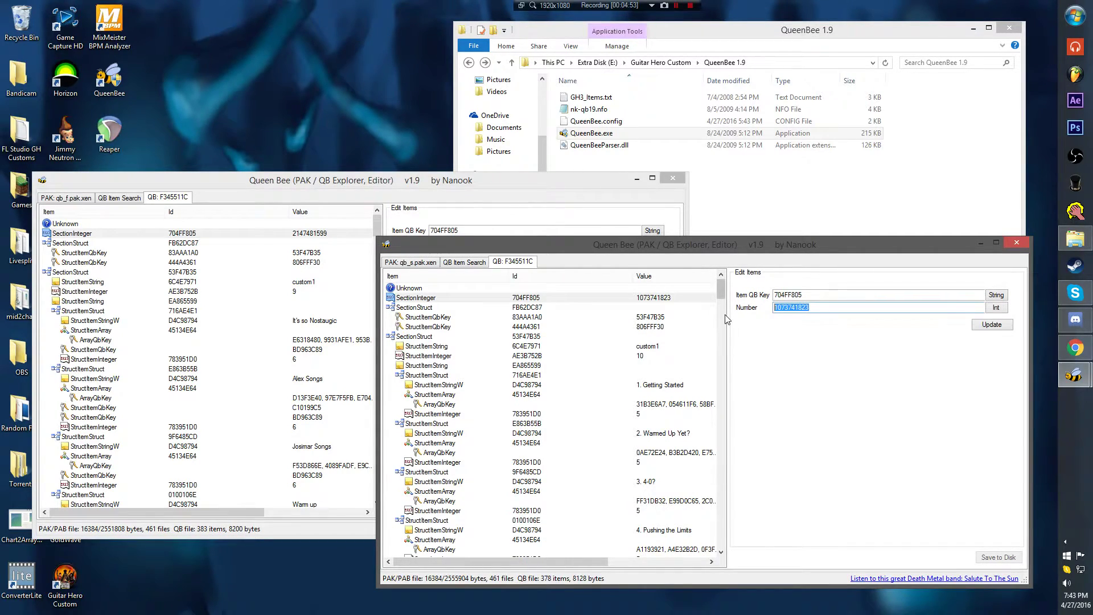
{"action": "left_click", "coordinate": [554, 183]}
{"action": "double_click", "coordinate": [510, 243]}
{"action": "key", "text": "ctrl+v"}
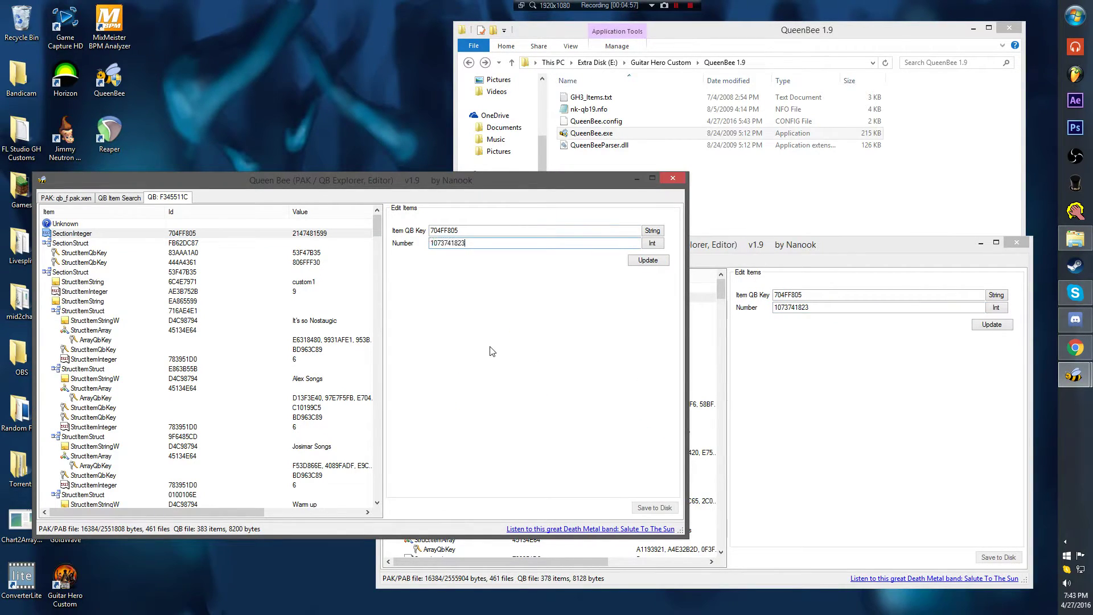
{"action": "left_click", "coordinate": [648, 260]}
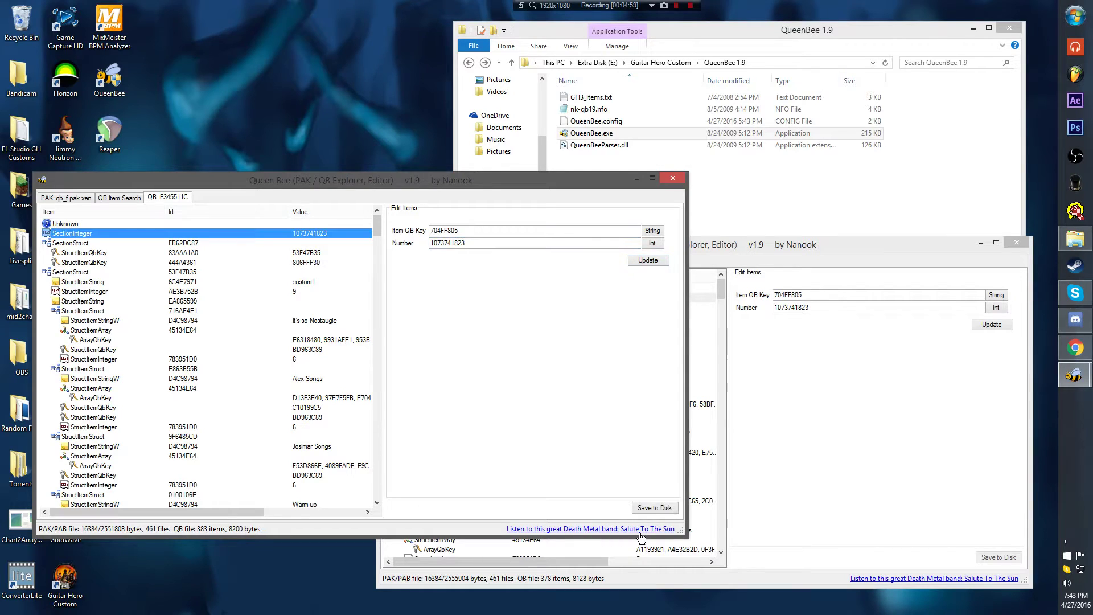
{"action": "left_click", "coordinate": [655, 507]}
Step: Inspect qb_f's custom31 and custom19 string entries and section F688F9CA
{"action": "left_click_drag", "start_coordinate": [377, 225], "coordinate": [348, 488]}
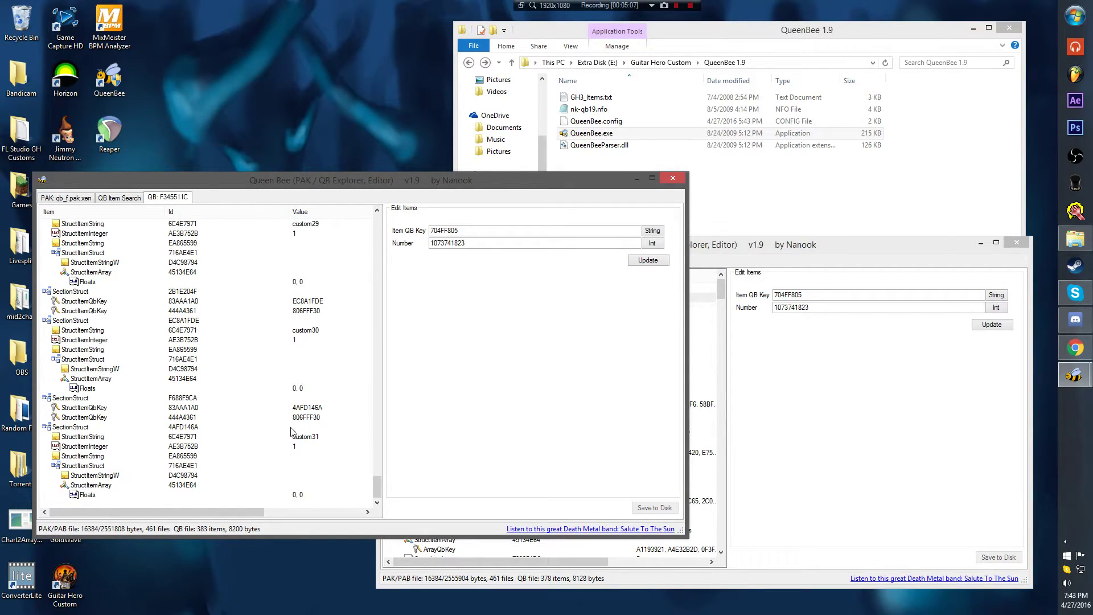
{"action": "left_click", "coordinate": [302, 437]}
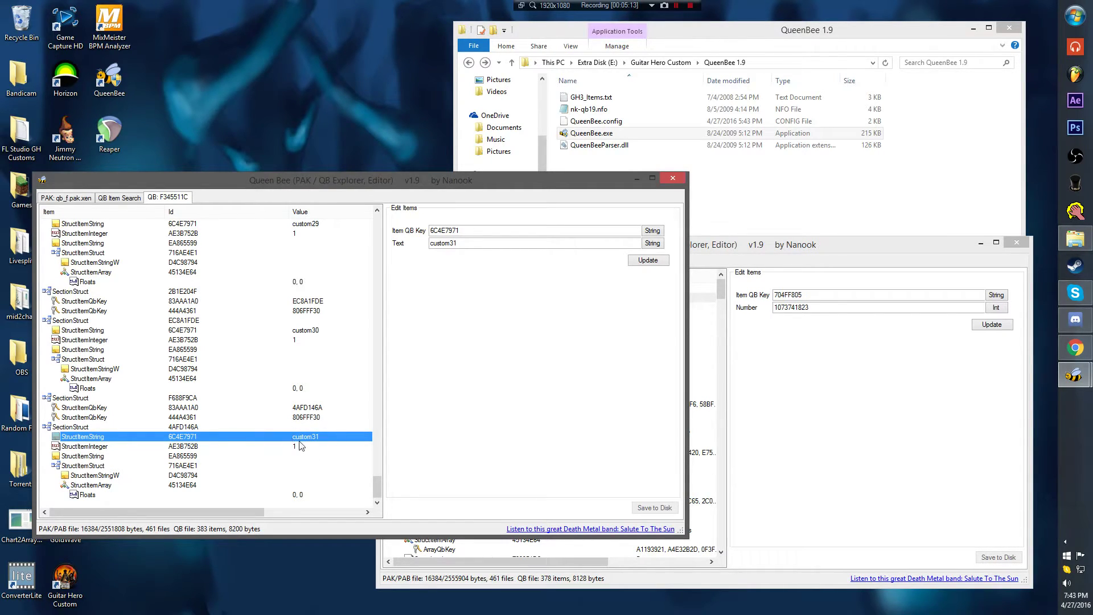
{"action": "left_click_drag", "start_coordinate": [377, 487], "coordinate": [388, 405]}
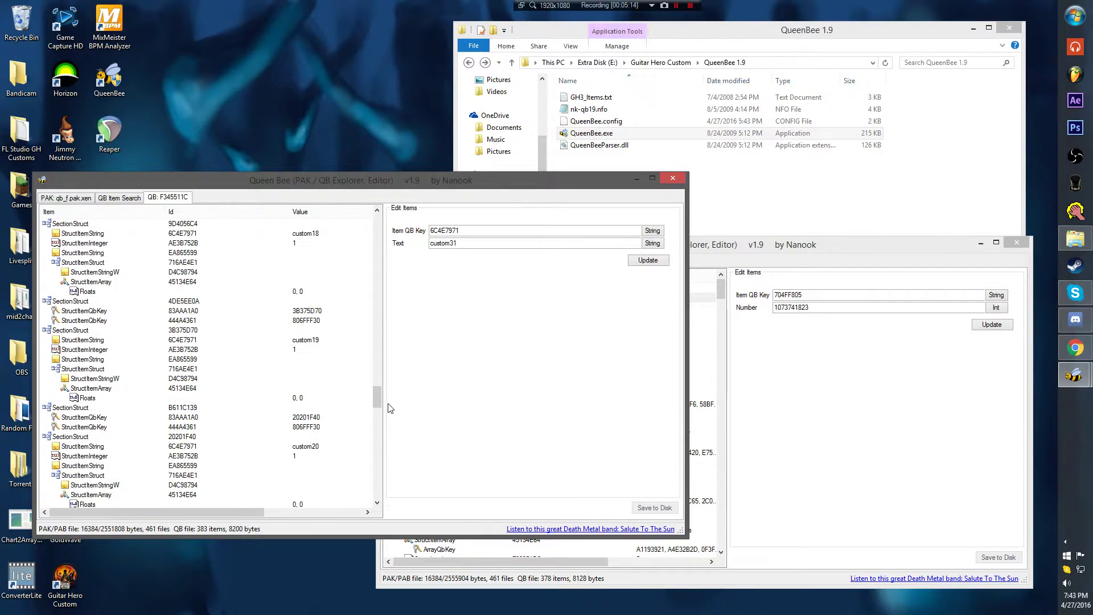
{"action": "left_click", "coordinate": [317, 341]}
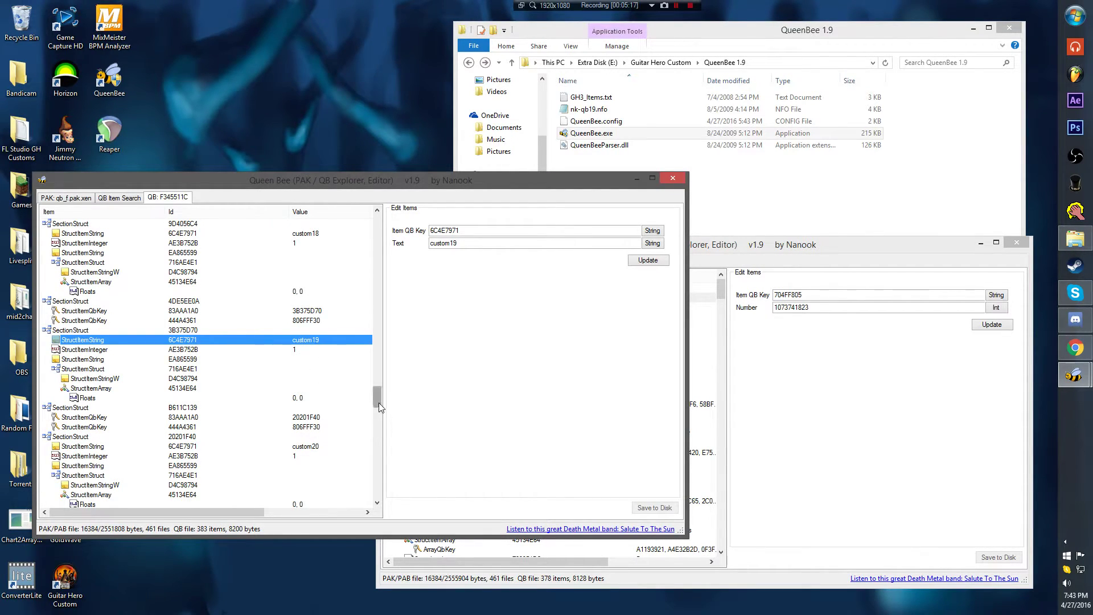
{"action": "left_click_drag", "start_coordinate": [378, 401], "coordinate": [378, 492]}
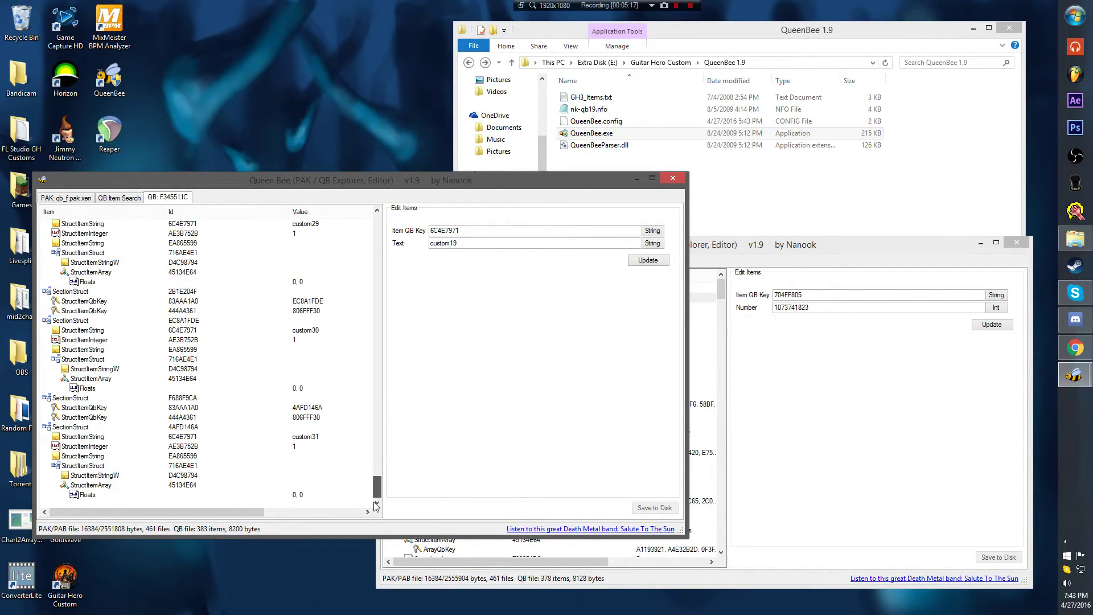
{"action": "left_click", "coordinate": [51, 400]}
Step: Check the custom13 integer and qb_f's custom30 and custom31 string entries
{"action": "left_click_drag", "start_coordinate": [726, 293], "coordinate": [708, 411]}
{"action": "left_click", "coordinate": [653, 463]}
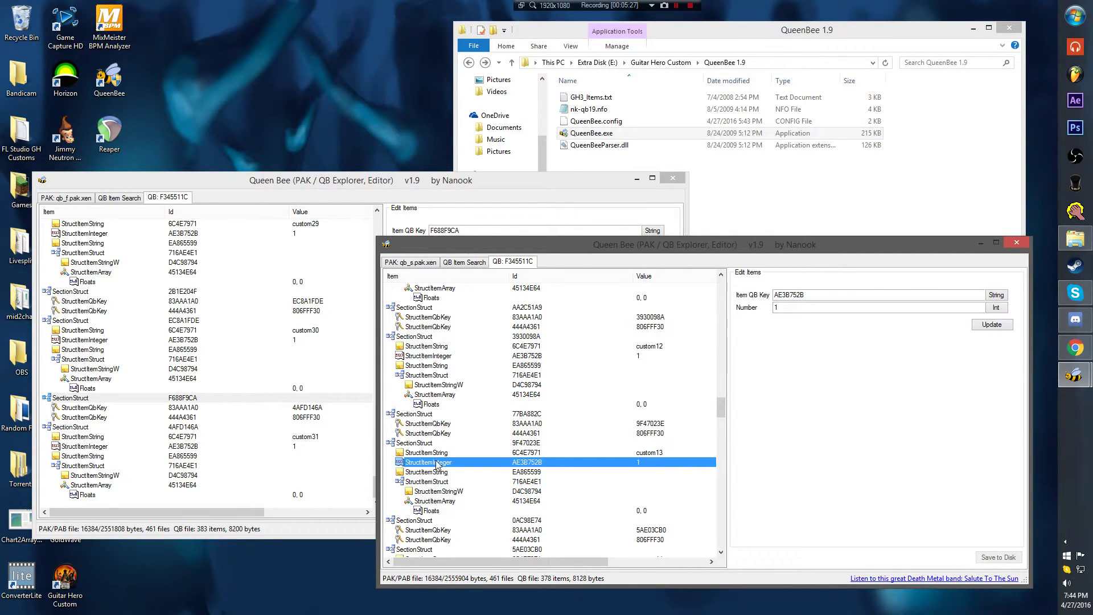
{"action": "left_click", "coordinate": [315, 475]}
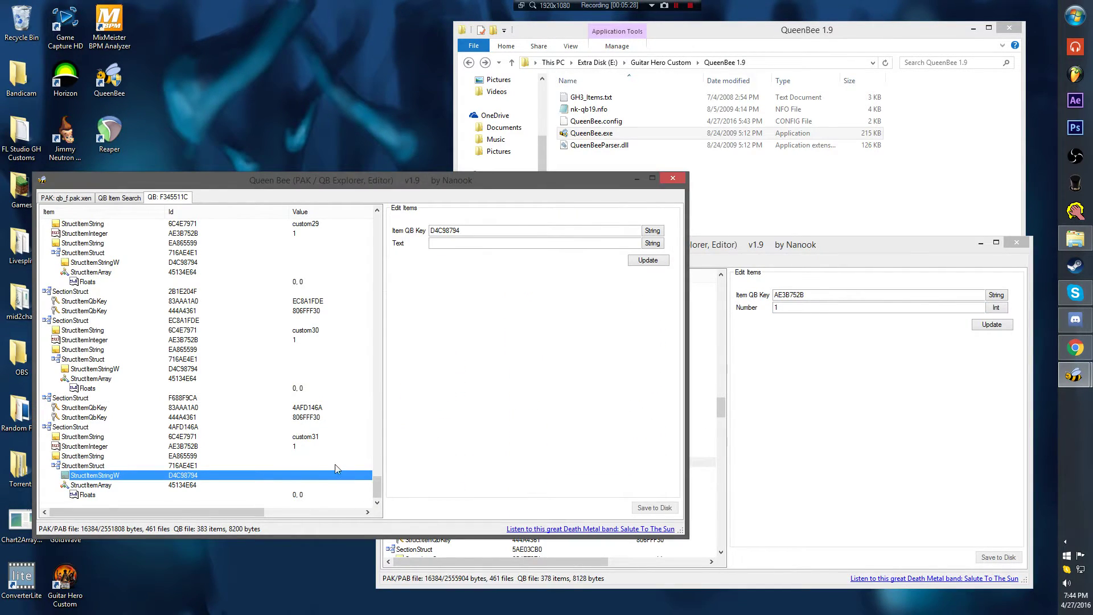
{"action": "left_click", "coordinate": [317, 438]}
{"action": "left_click", "coordinate": [311, 330]}
Step: Compare the custom11, custom12 and custom13 entries across the qb_f and qb_s files
{"action": "left_click_drag", "start_coordinate": [377, 487], "coordinate": [377, 349]}
{"action": "left_click", "coordinate": [317, 349]}
{"action": "scroll", "coordinate": [318, 326], "scroll_direction": "up", "scroll_amount": 3}
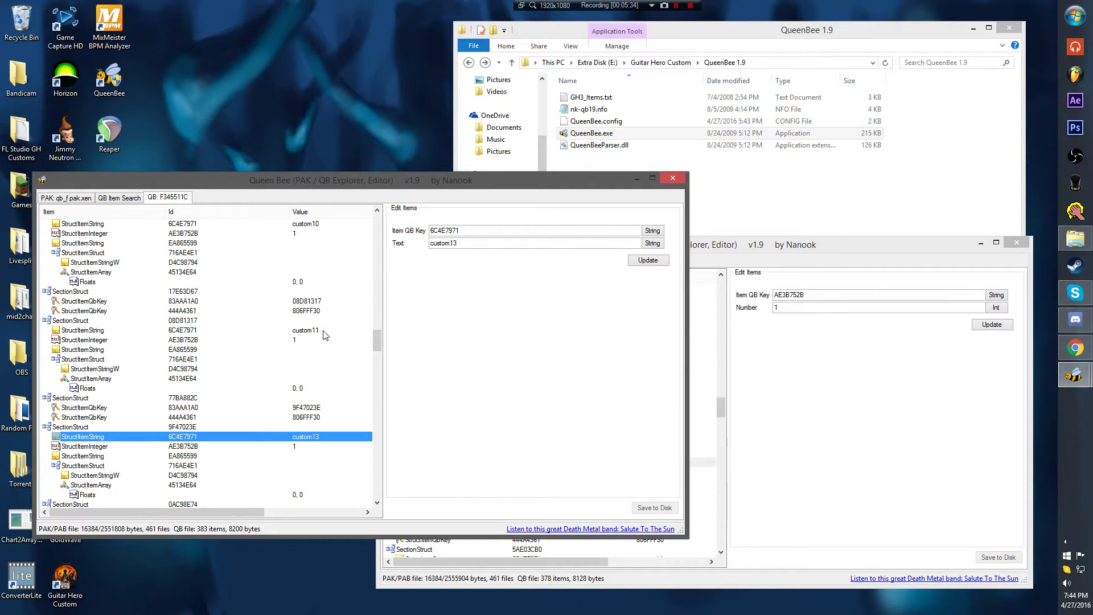
{"action": "left_click", "coordinate": [317, 330]}
{"action": "left_click", "coordinate": [700, 455]}
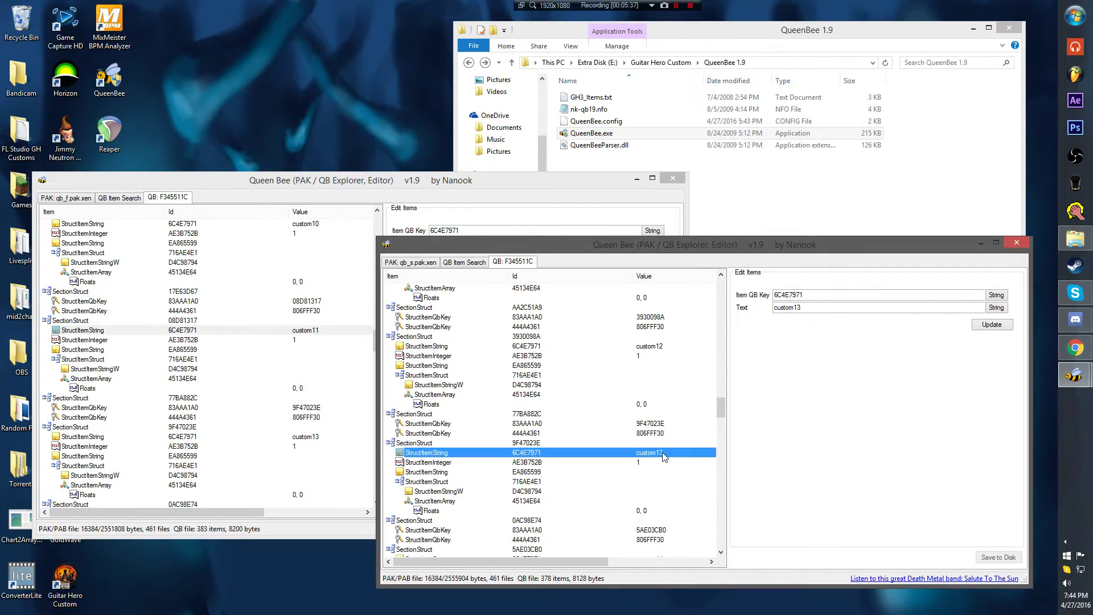
{"action": "scroll", "coordinate": [646, 453], "scroll_direction": "up", "scroll_amount": 3}
{"action": "left_click", "coordinate": [639, 435]}
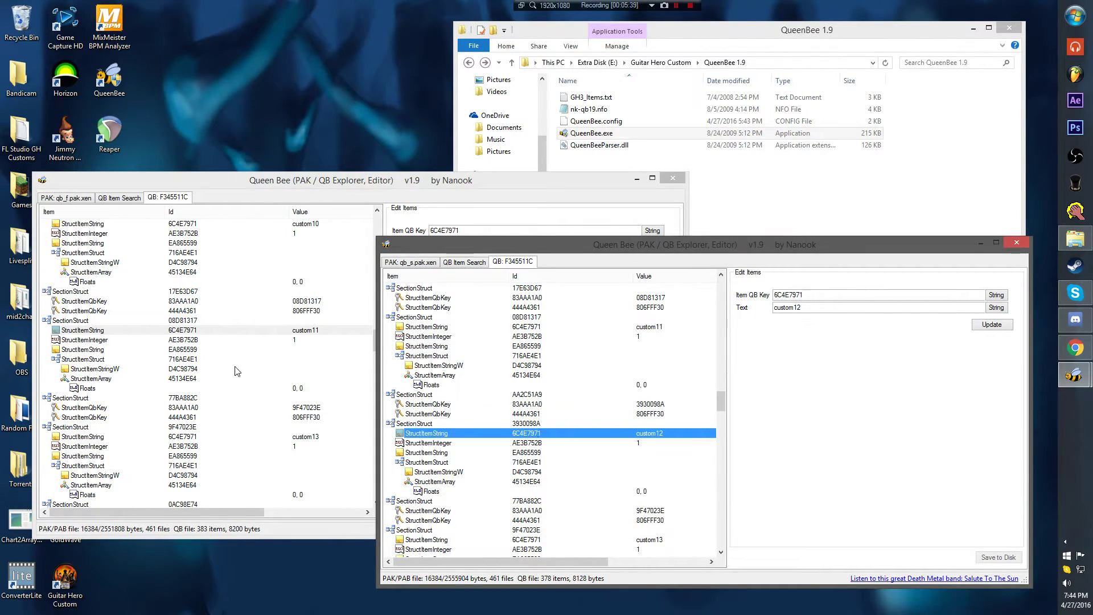
Step: Recheck qb_f's custom13 entry and select the SectionStruct 77BA882C section
{"action": "left_click", "coordinate": [297, 331]}
{"action": "left_click", "coordinate": [306, 443]}
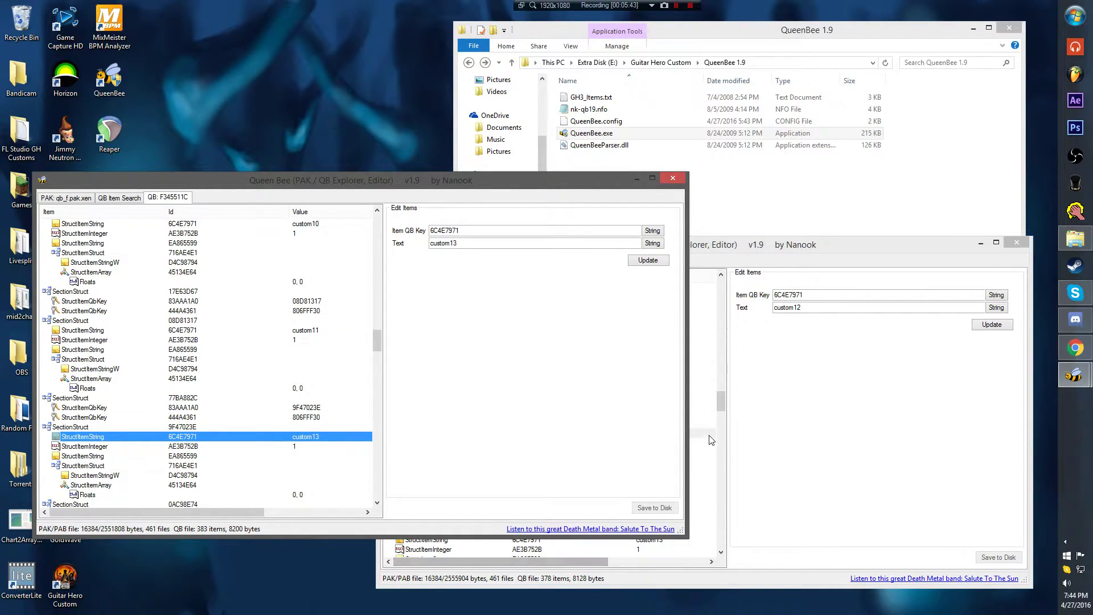
{"action": "left_click", "coordinate": [694, 511]}
{"action": "scroll", "coordinate": [667, 499], "scroll_direction": "down", "scroll_amount": 2}
{"action": "scroll", "coordinate": [664, 496], "scroll_direction": "down", "scroll_amount": 1}
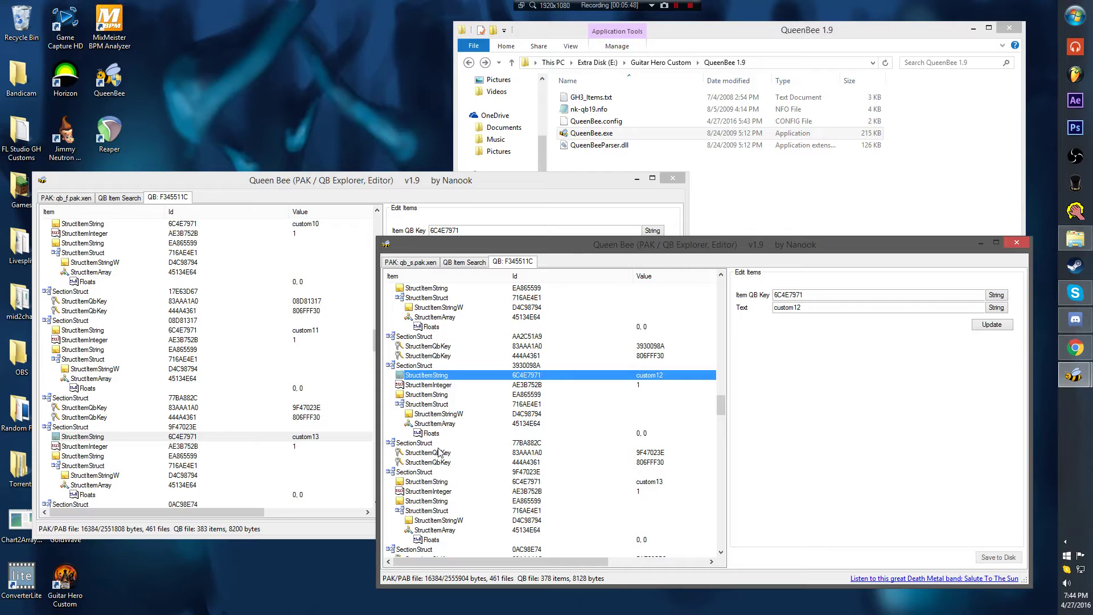
{"action": "left_click", "coordinate": [419, 443]}
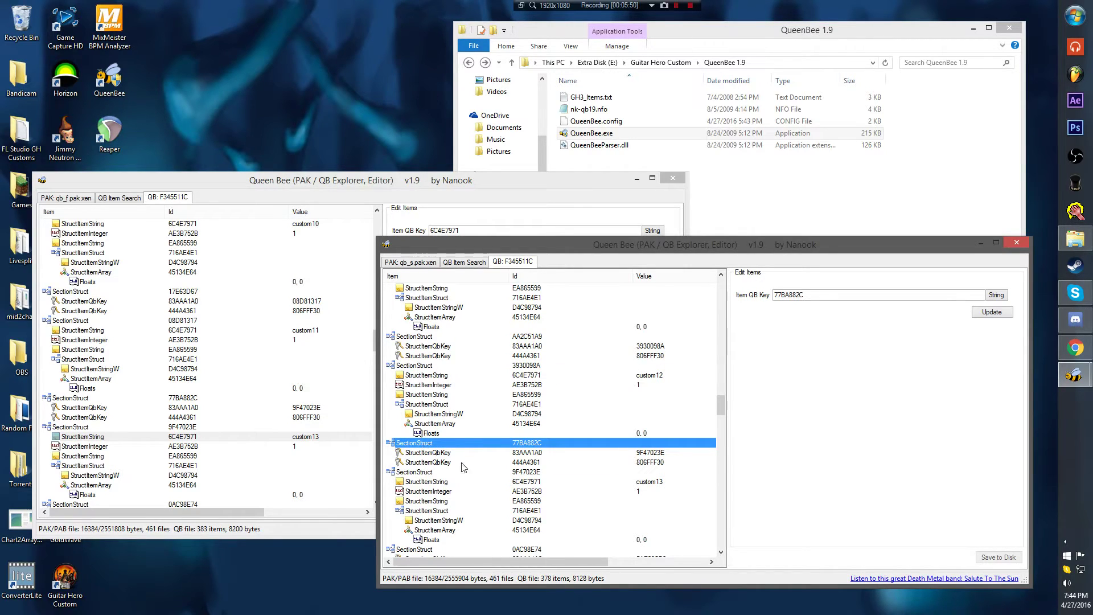
Step: Select qb_f's SectionStruct 77BA882C and compare its key value against qb_s
{"action": "left_click_drag", "start_coordinate": [374, 184], "coordinate": [343, 92]}
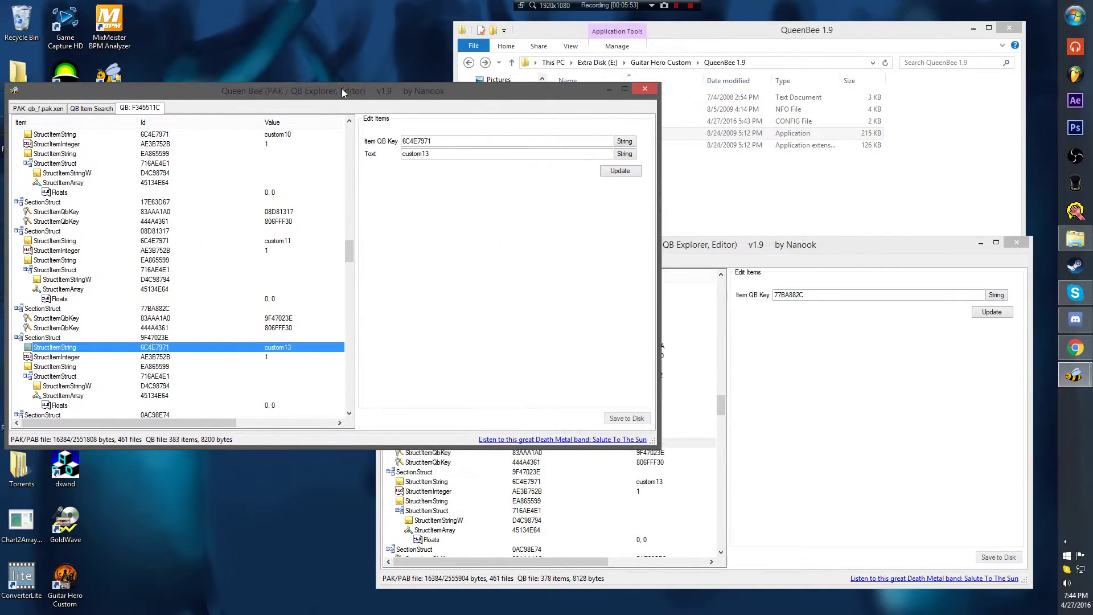
{"action": "scroll", "coordinate": [182, 353], "scroll_direction": "down", "scroll_amount": 1}
{"action": "scroll", "coordinate": [182, 353], "scroll_direction": "down", "scroll_amount": 2}
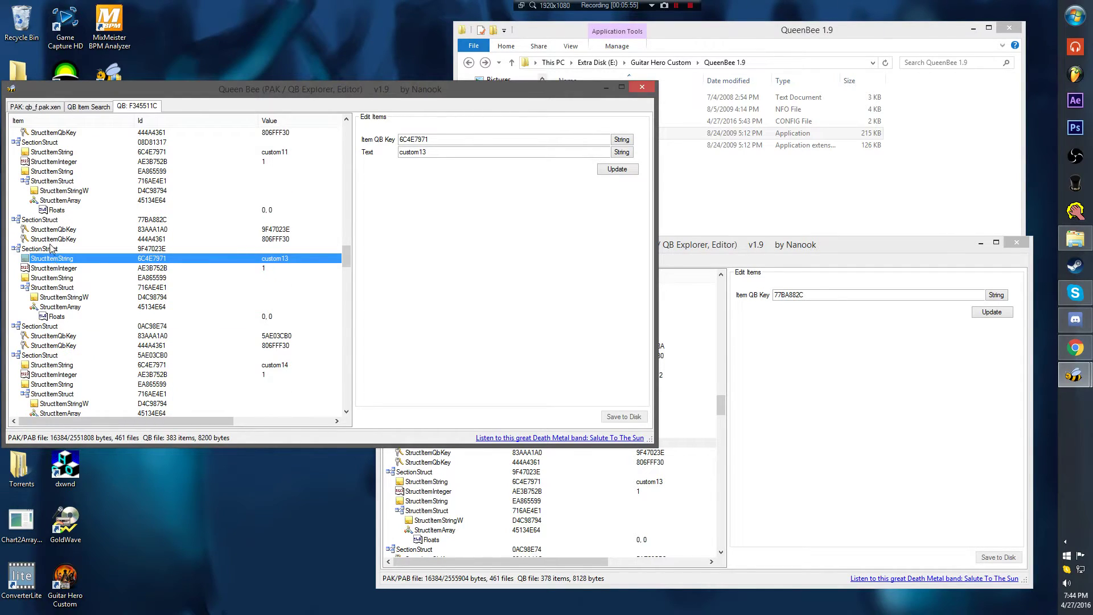
{"action": "left_click", "coordinate": [57, 221]}
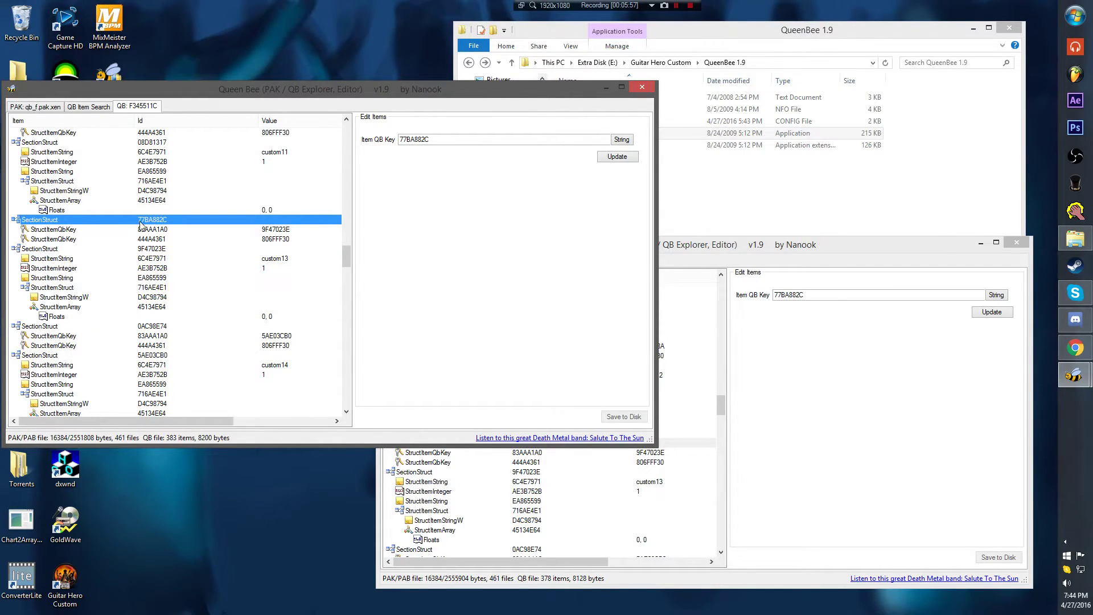
{"action": "left_click_drag", "start_coordinate": [433, 139], "coordinate": [387, 141]}
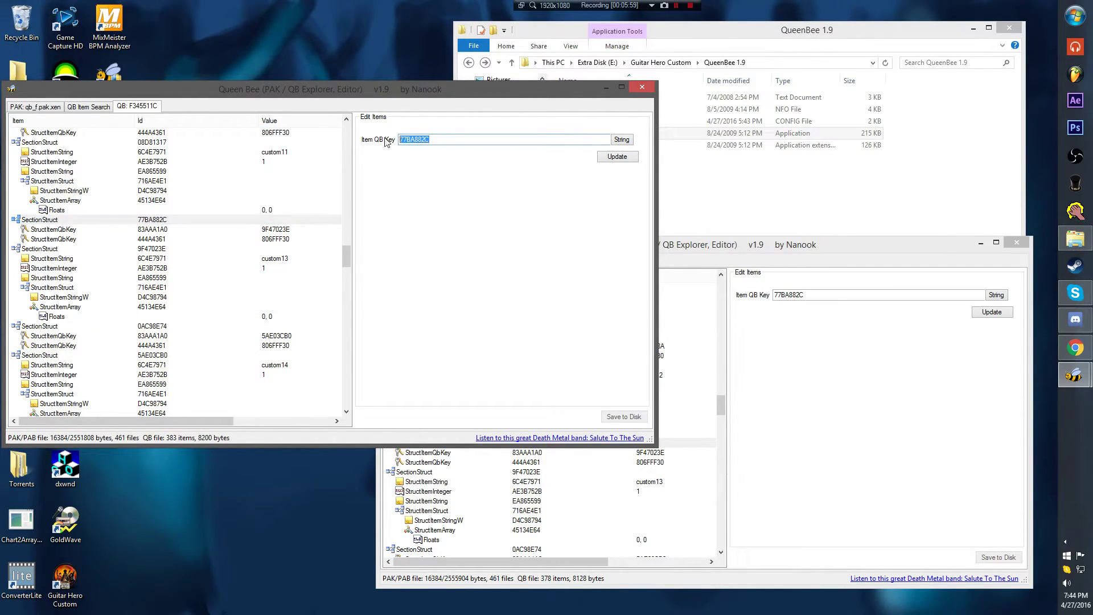
{"action": "left_click", "coordinate": [747, 306]}
{"action": "key", "text": "Tab"}
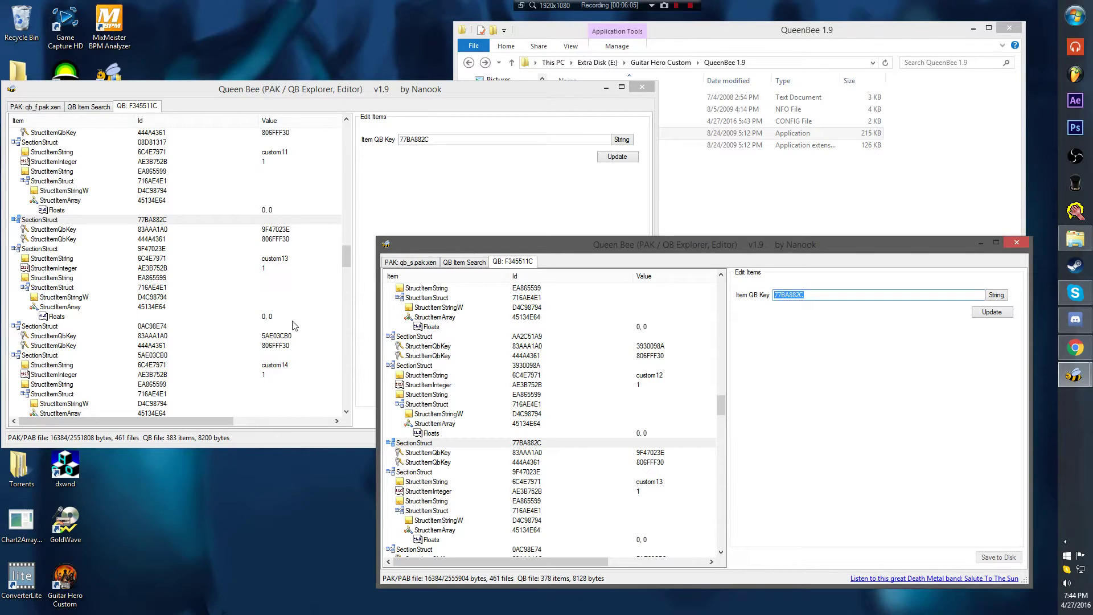
Step: Inspect section 17E63D67 in both files and select custom12's section AA2C51A9 in qb_s
{"action": "left_click", "coordinate": [148, 180]}
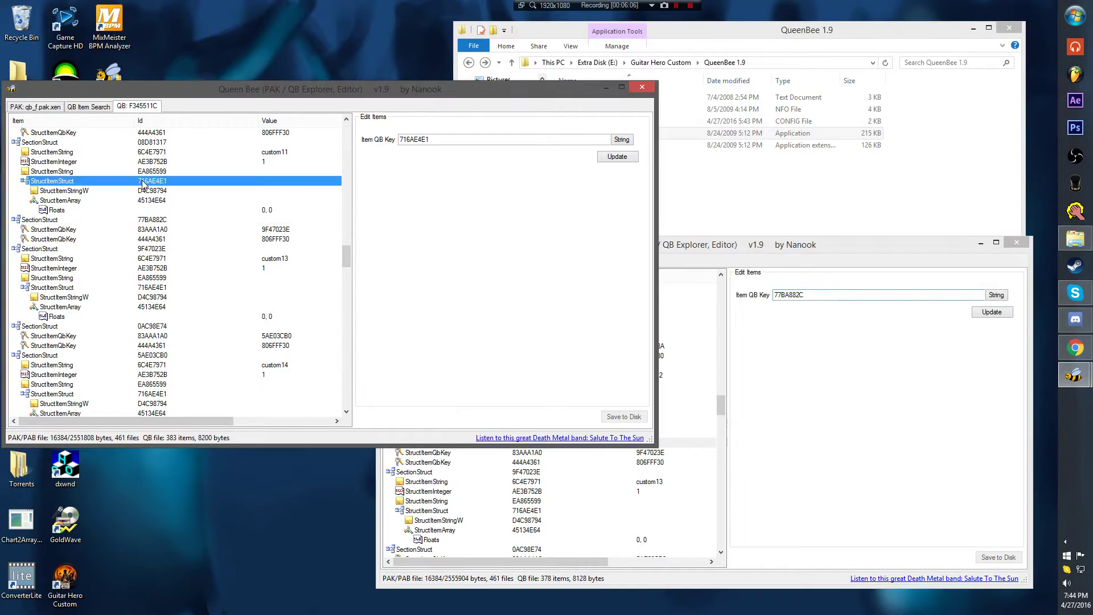
{"action": "scroll", "coordinate": [145, 205], "scroll_direction": "up", "scroll_amount": 3}
{"action": "left_click", "coordinate": [145, 201]}
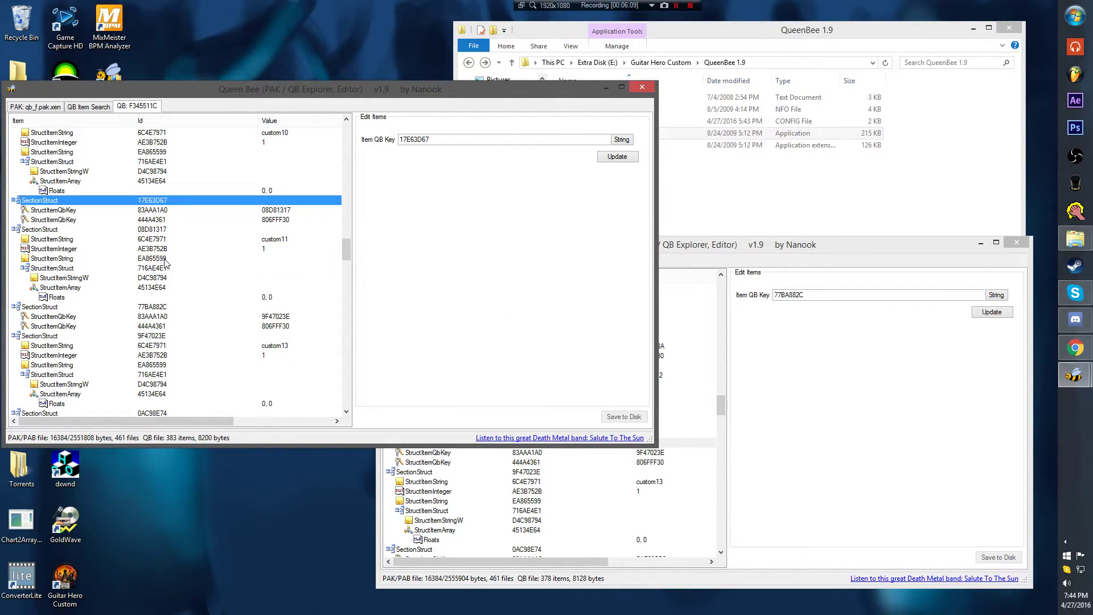
{"action": "left_click", "coordinate": [535, 510]}
{"action": "scroll", "coordinate": [567, 487], "scroll_direction": "up", "scroll_amount": 2}
{"action": "scroll", "coordinate": [550, 484], "scroll_direction": "up", "scroll_amount": 1}
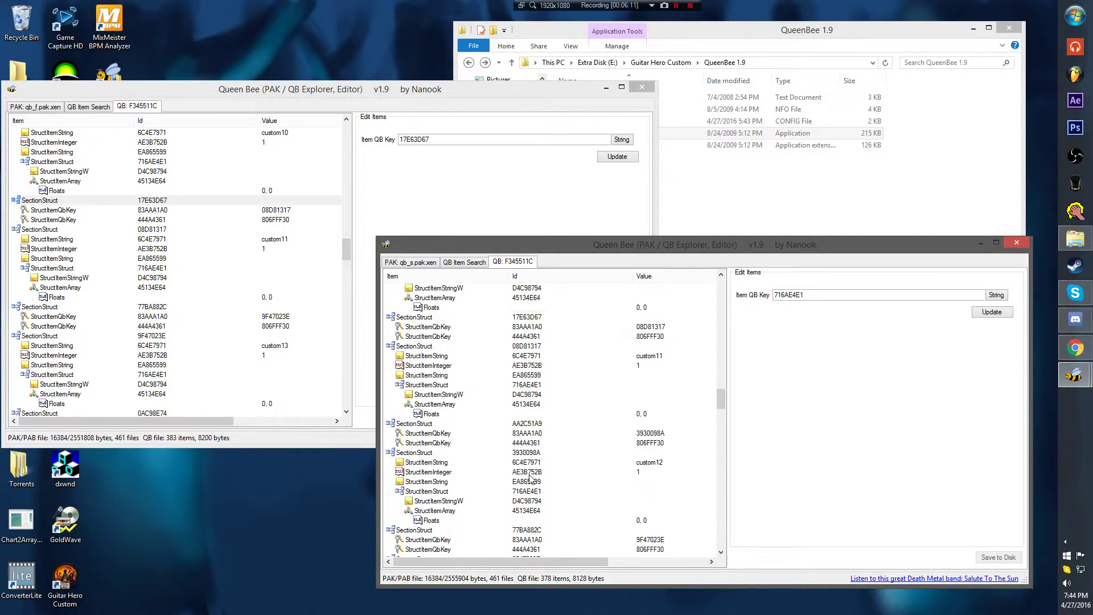
{"action": "left_click", "coordinate": [445, 425]}
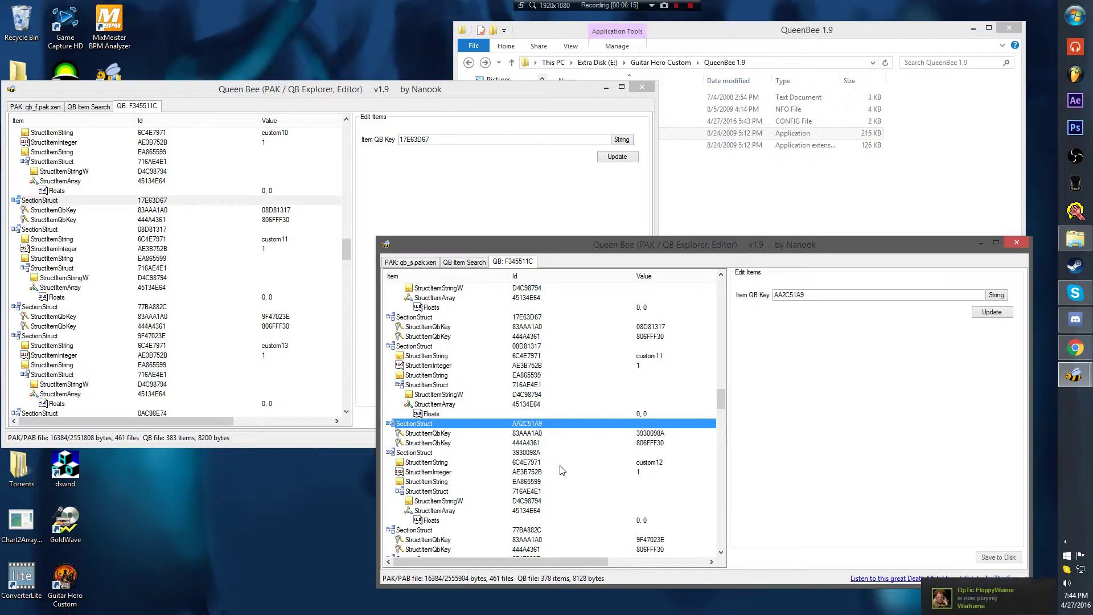
{"action": "left_click", "coordinate": [510, 317]}
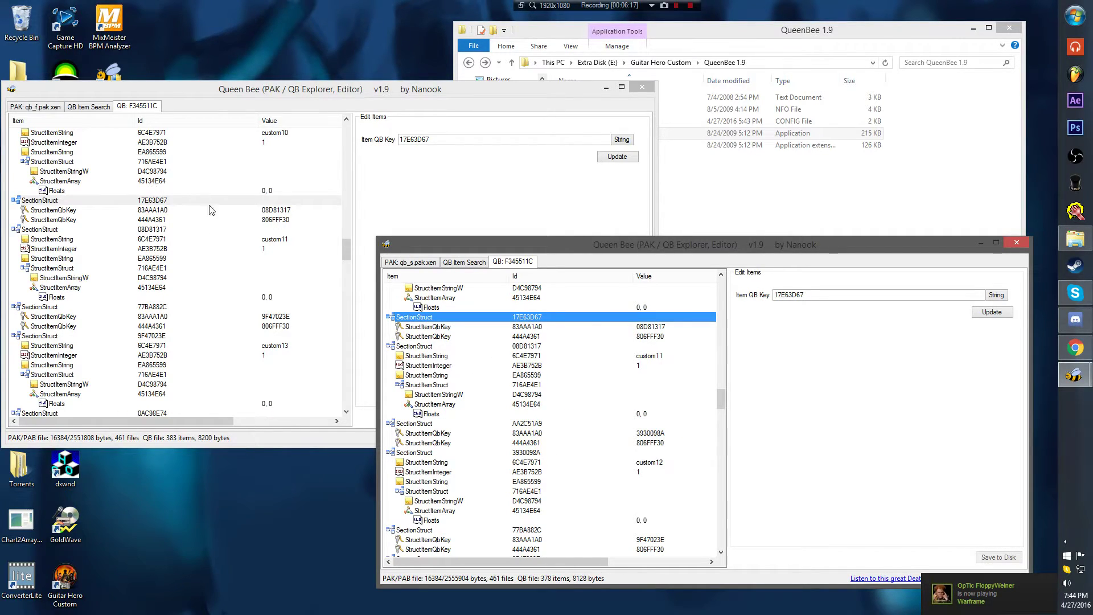
{"action": "left_click", "coordinate": [534, 424]}
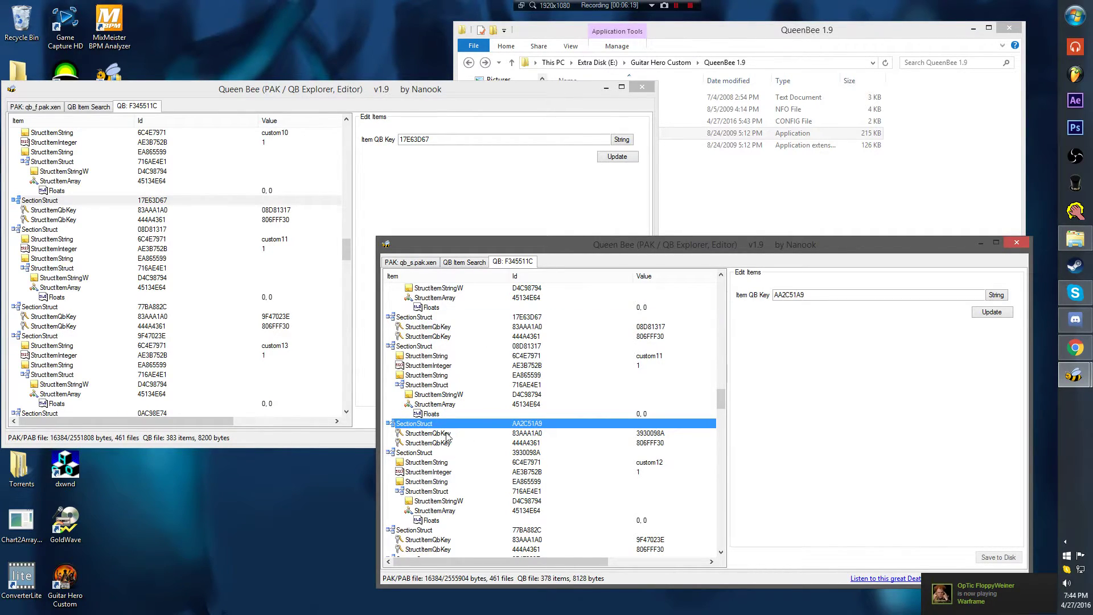
Step: Scroll qb_f down to its custom31 entries and select the last section F688F9CA
{"action": "left_click", "coordinate": [354, 263]}
{"action": "scroll", "coordinate": [263, 341], "scroll_direction": "down", "scroll_amount": 10}
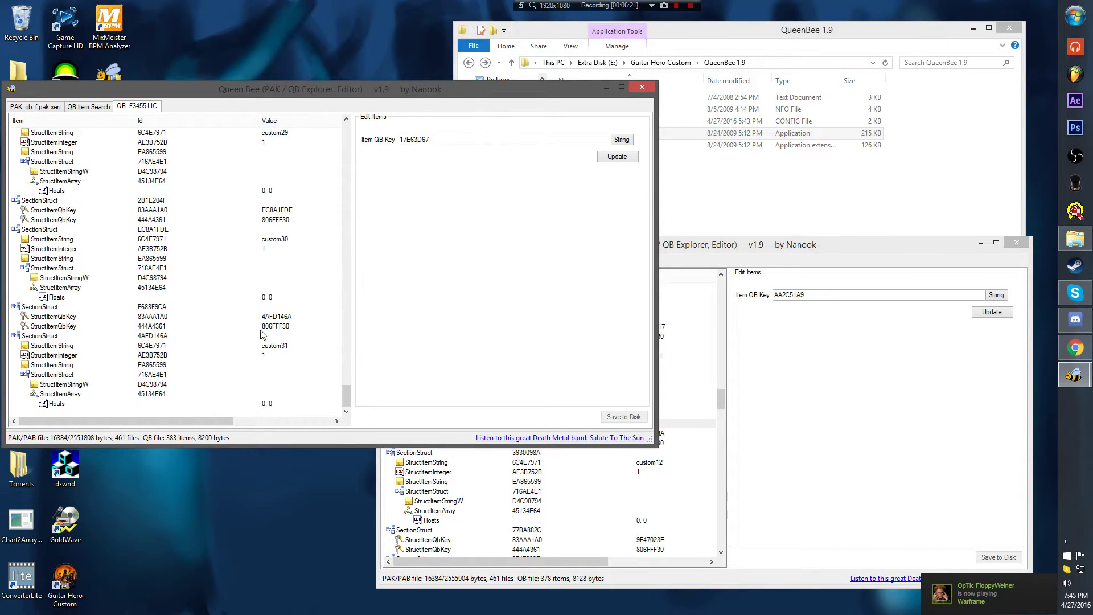
{"action": "left_click", "coordinate": [264, 336]}
{"action": "left_click", "coordinate": [265, 346]}
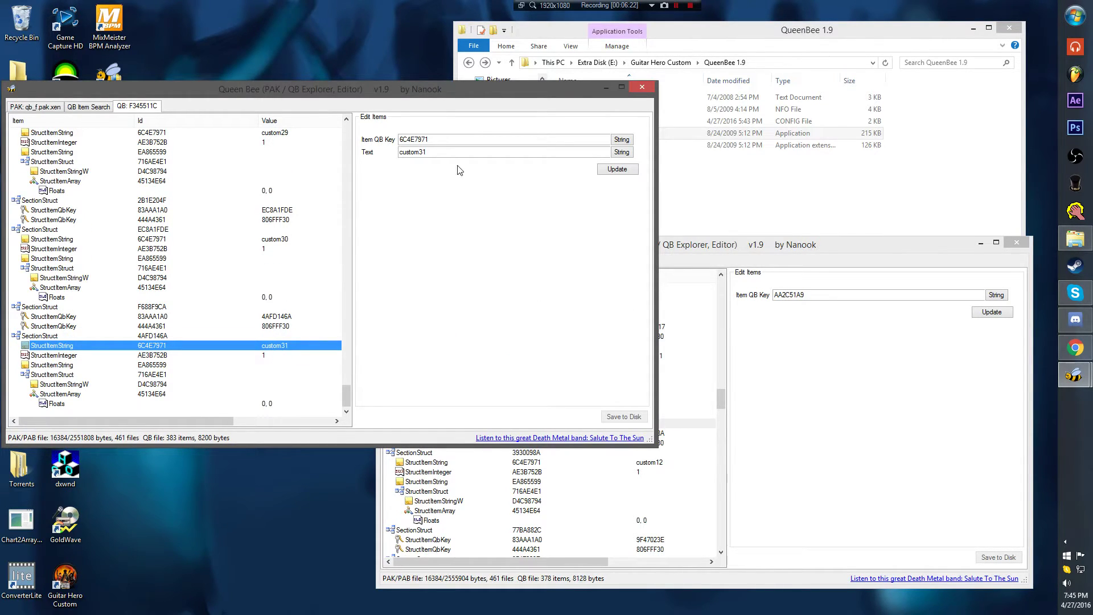
{"action": "left_click", "coordinate": [48, 307]}
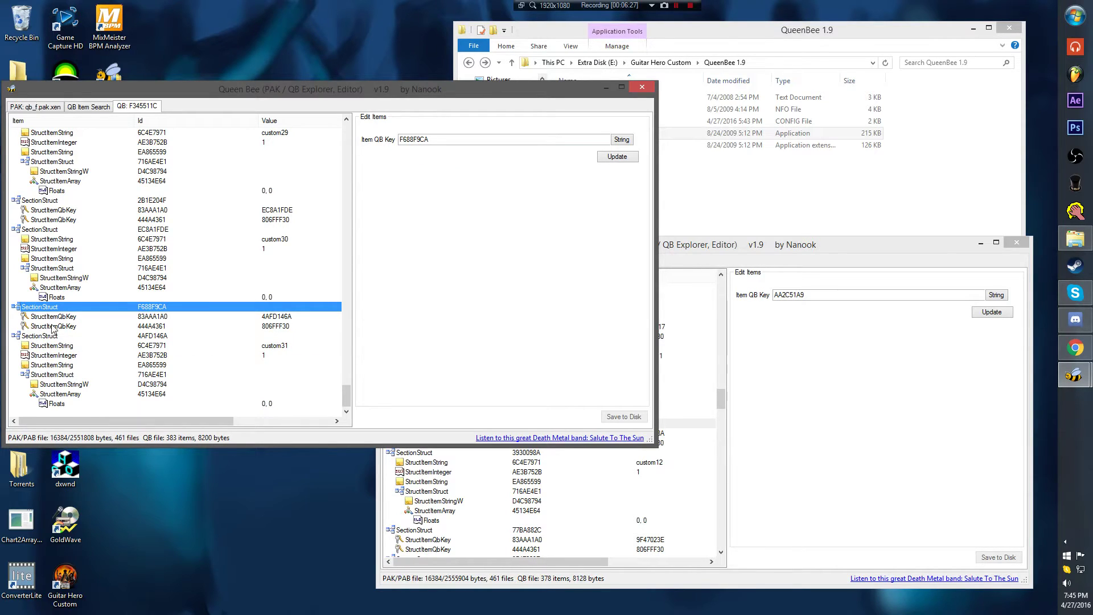
{"action": "left_click", "coordinate": [565, 468]}
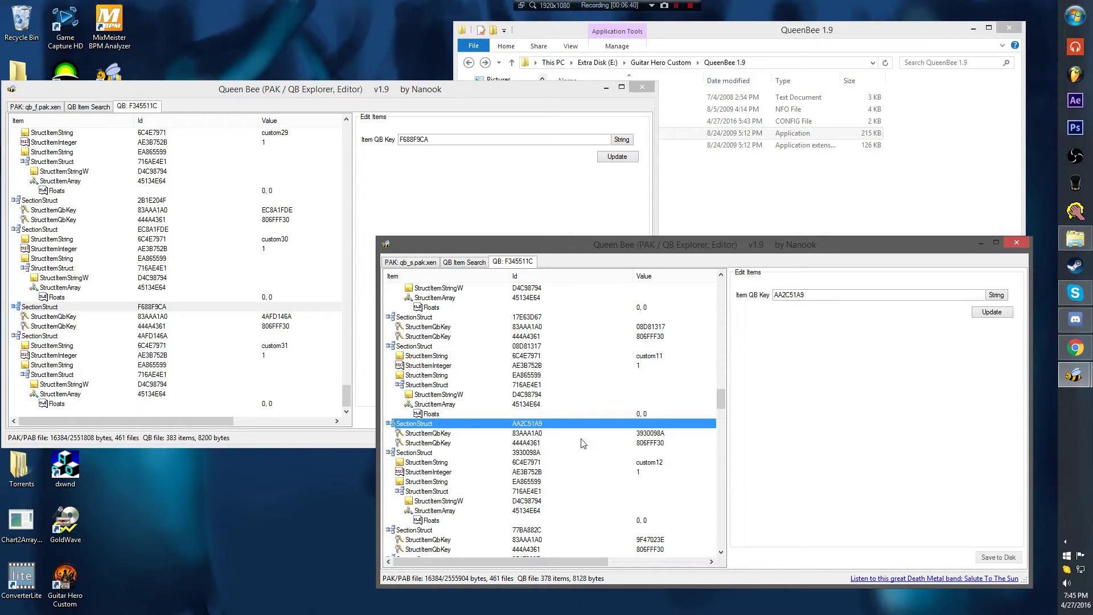
Step: Replace qb_f's section key F688F9CA with custom12's AA2C51A9 and confirm the change
{"action": "left_click", "coordinate": [805, 295]}
{"action": "key", "text": "ctrl+a"}
{"action": "key", "text": "ctrl+c"}
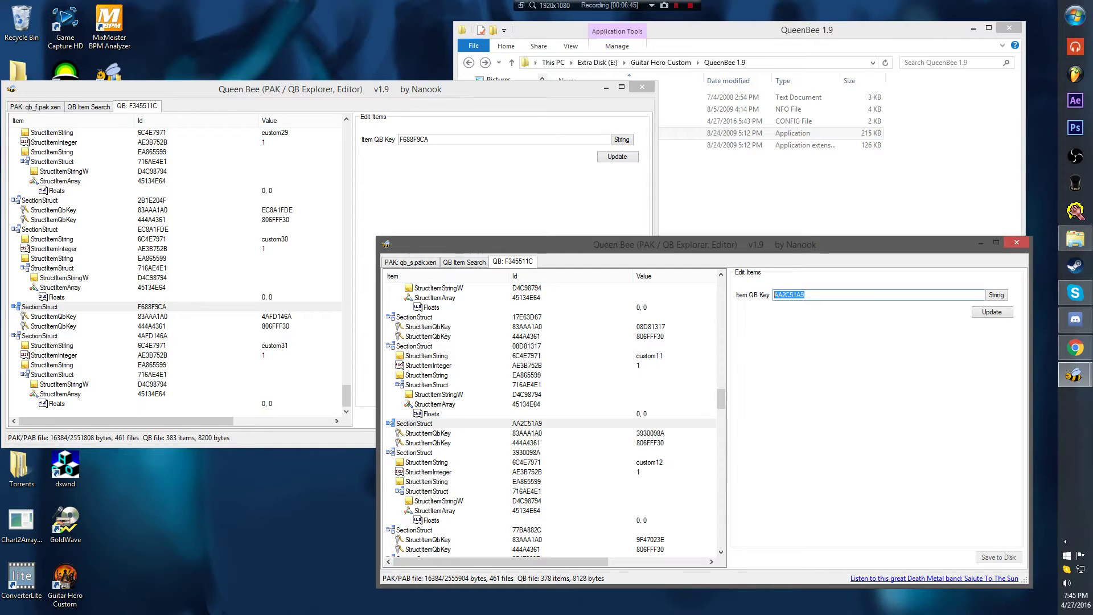
{"action": "left_click", "coordinate": [507, 139]}
{"action": "key", "text": "ctrl+a"}
{"action": "key", "text": "ctrl+v"}
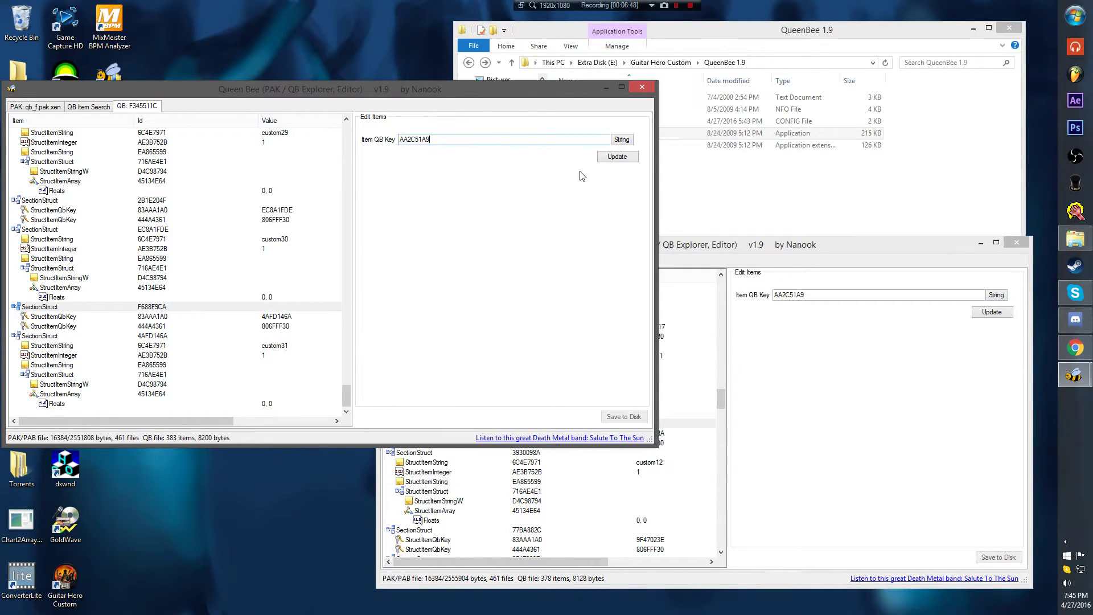
{"action": "left_click", "coordinate": [629, 162]}
{"action": "left_click", "coordinate": [623, 417]}
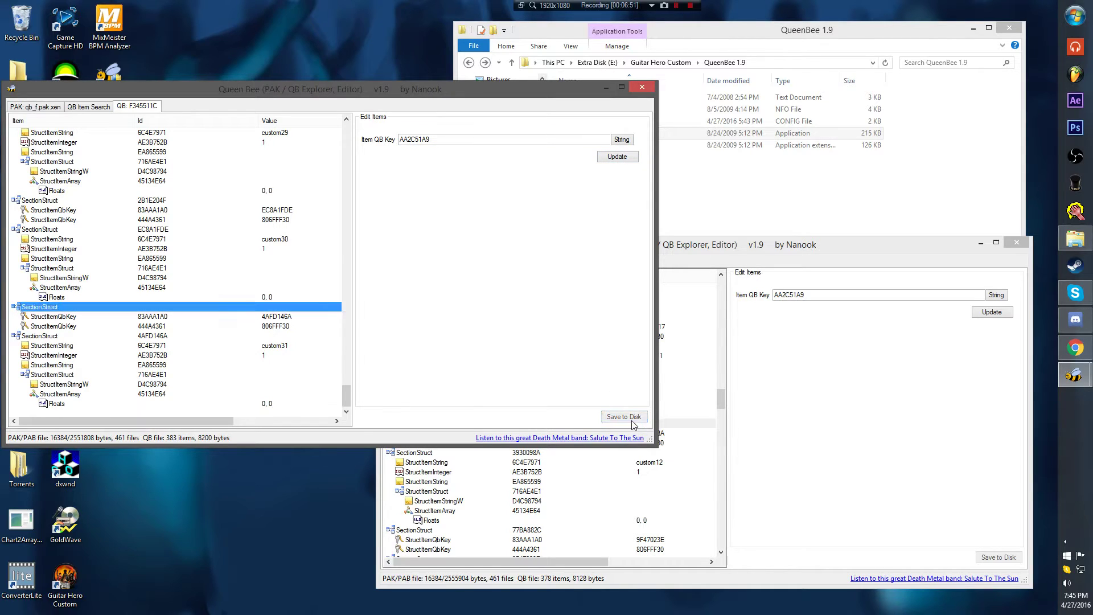
Step: Copy QB key 3930098A from qb_s's 83AAA1A0 entry and paste it over 4AFD146A in qb_f
{"action": "left_click", "coordinate": [161, 317]}
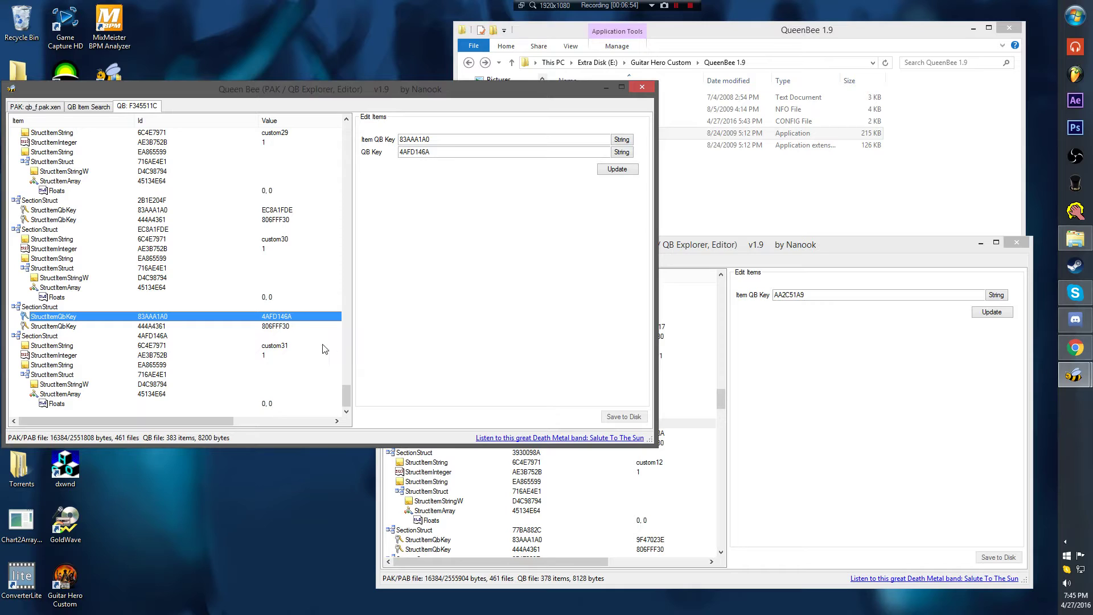
{"action": "left_click", "coordinate": [245, 336]}
{"action": "left_click", "coordinate": [221, 317]}
{"action": "left_click", "coordinate": [780, 412]}
{"action": "left_click", "coordinate": [622, 433]}
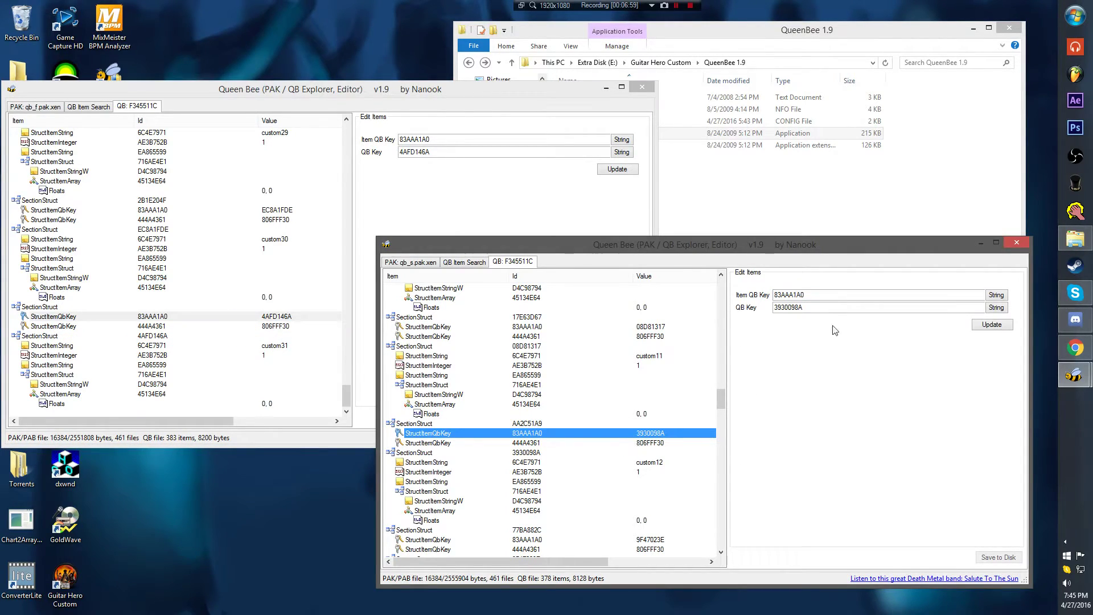
{"action": "key", "text": "Tab"}
{"action": "key", "text": "ctrl+c"}
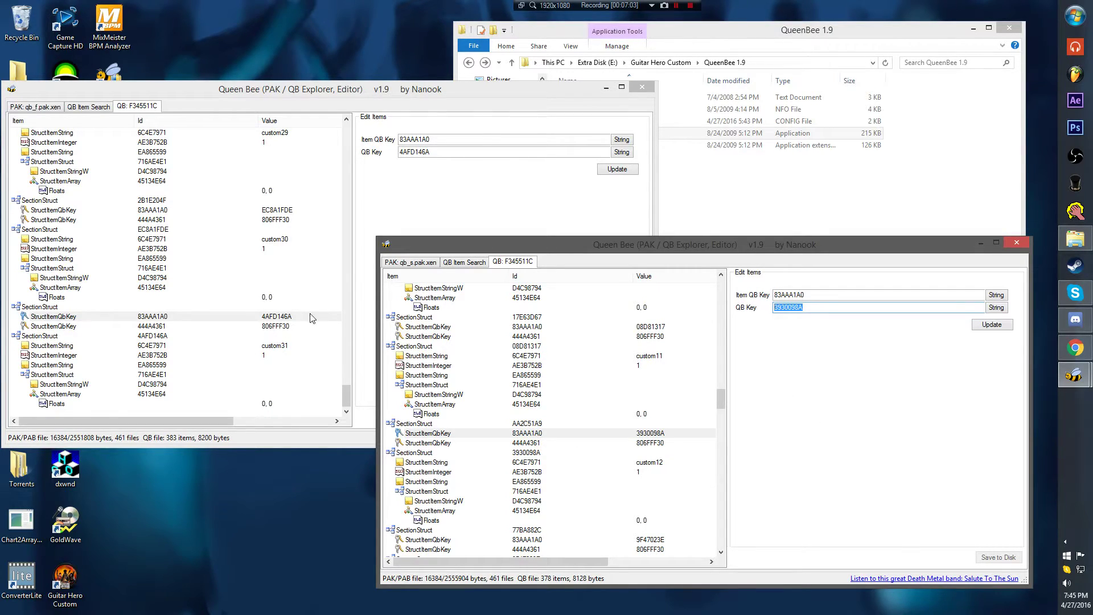
{"action": "double_click", "coordinate": [414, 152]}
{"action": "key", "text": "ctrl+v"}
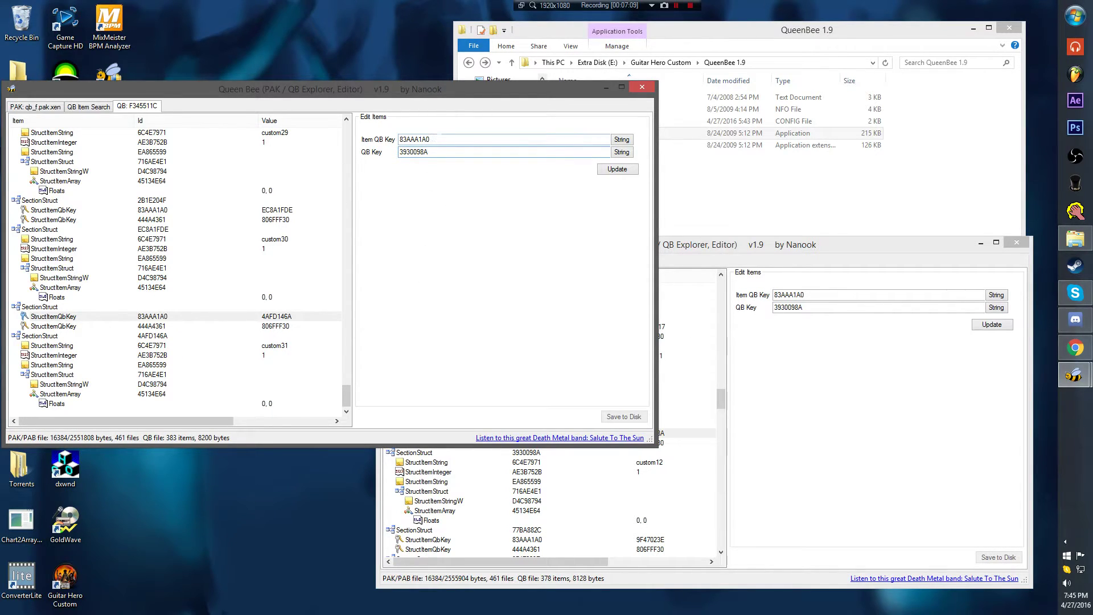
Step: Apply the 3930098A QB key in qb_f and save the file to disk
{"action": "left_click", "coordinate": [841, 289]}
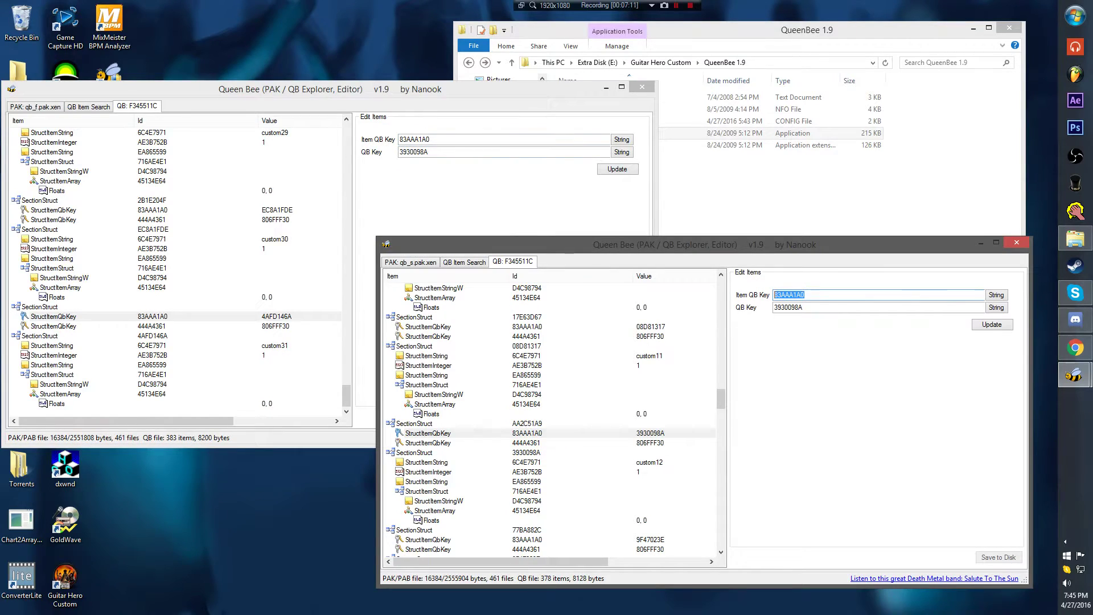
{"action": "left_click", "coordinate": [476, 135]}
{"action": "left_click", "coordinate": [867, 328]}
{"action": "left_click", "coordinate": [616, 170]}
{"action": "left_click", "coordinate": [611, 419]}
Step: Compare the 444A4361 key entries and custom12's section 3930098A in both files
{"action": "left_click", "coordinate": [280, 330]}
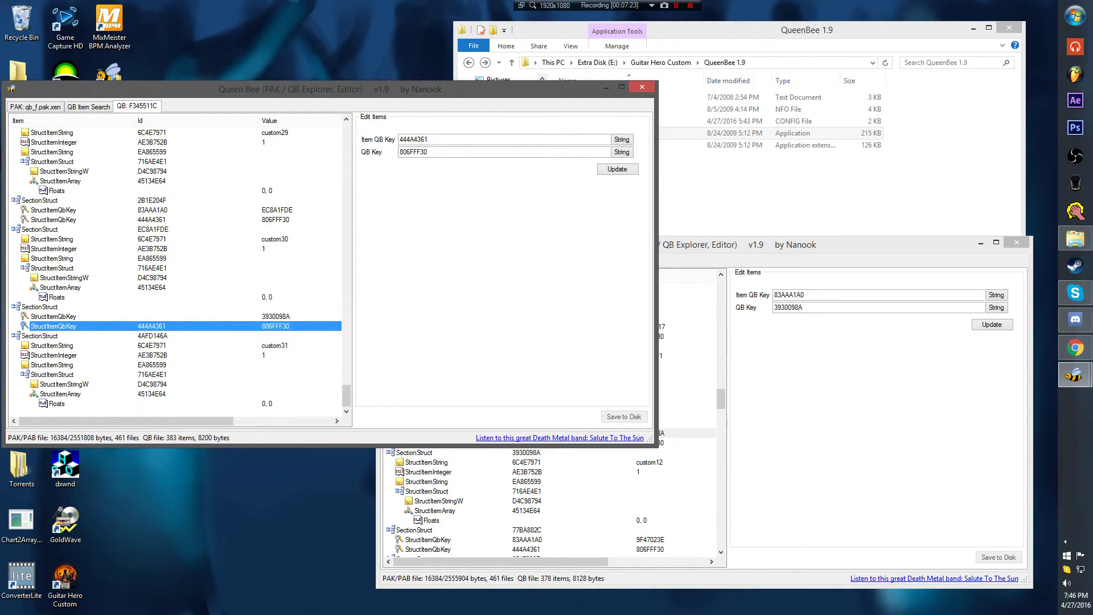
{"action": "left_click", "coordinate": [528, 541]}
{"action": "left_click", "coordinate": [536, 445]}
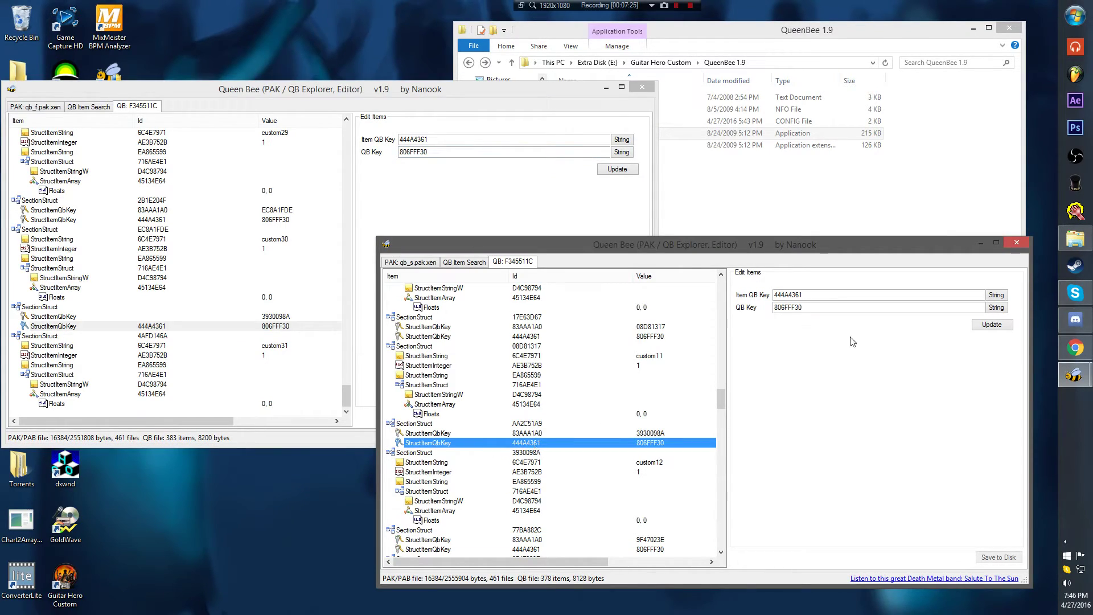
{"action": "double_click", "coordinate": [862, 307]}
{"action": "left_click", "coordinate": [852, 306]}
{"action": "left_click", "coordinate": [463, 445]}
{"action": "left_click", "coordinate": [535, 453]}
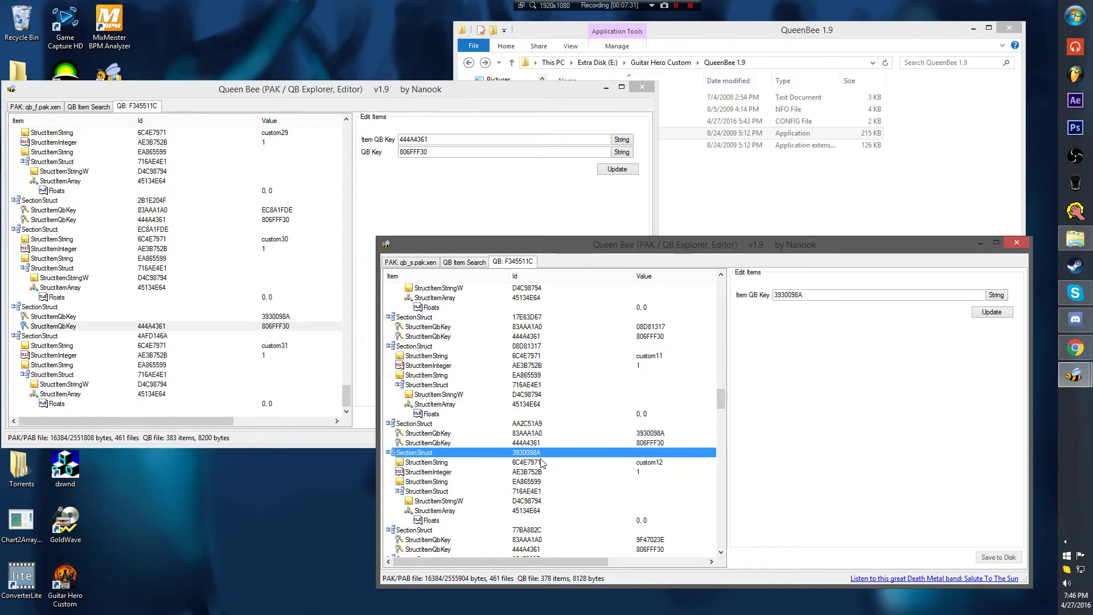
Step: Replace qb_f's section key 4AFD146A with 3930098A and save to disk
{"action": "left_click", "coordinate": [154, 337]}
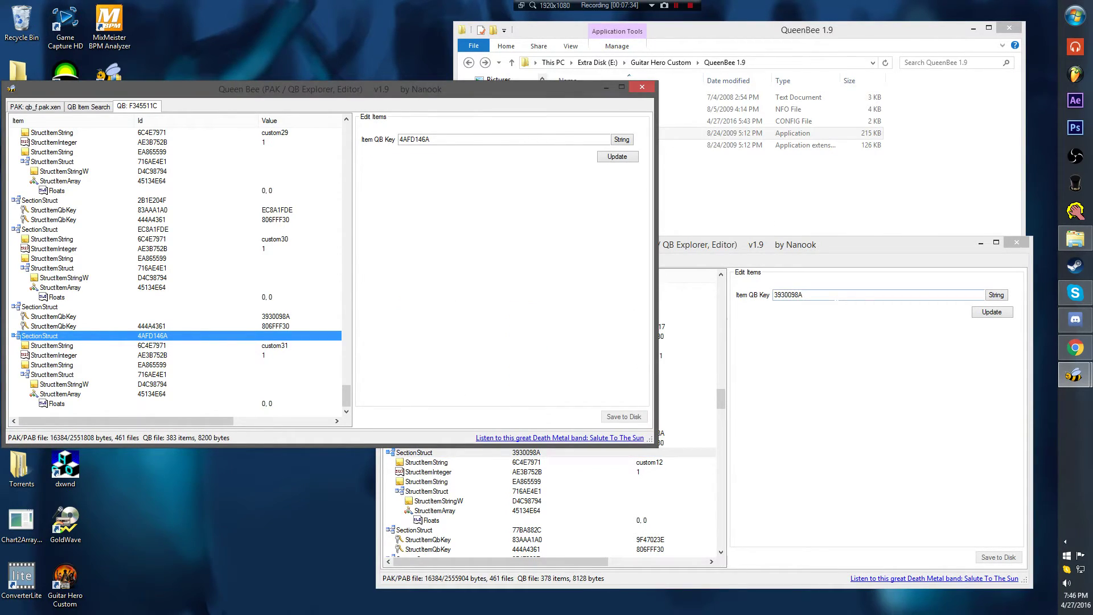
{"action": "left_click", "coordinate": [835, 299]}
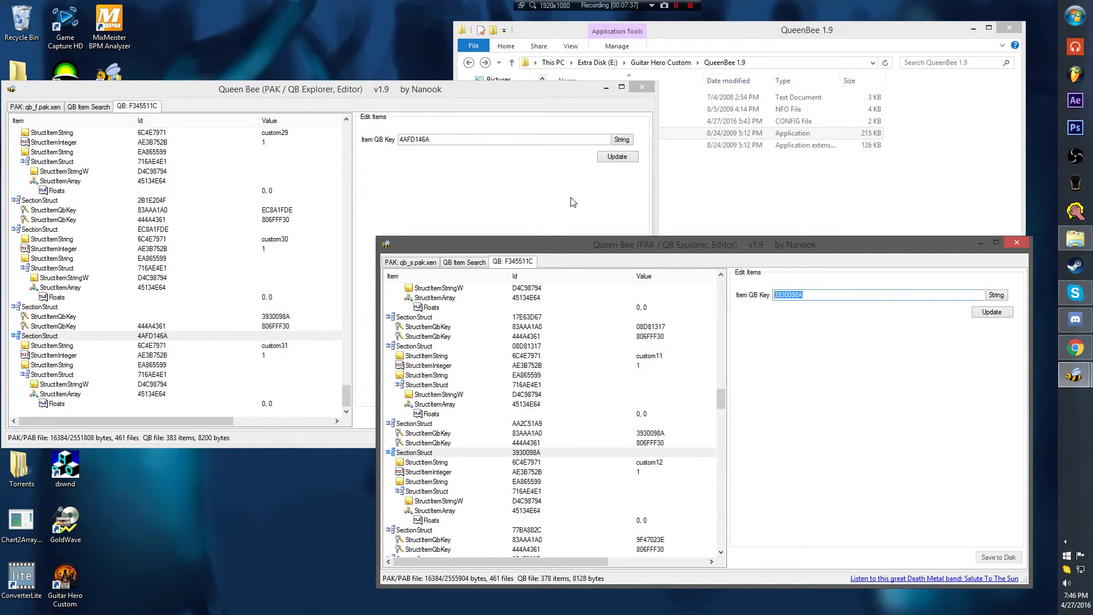
{"action": "key", "text": "ctrl+c"}
{"action": "left_click", "coordinate": [530, 200]}
{"action": "key", "text": "ctrl+v"}
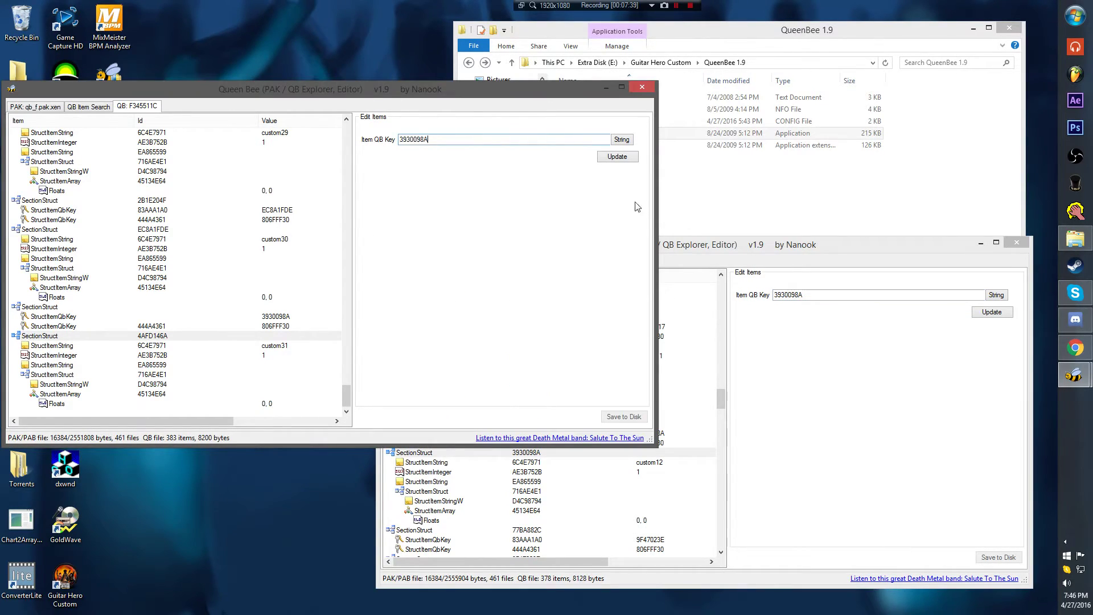
{"action": "left_click", "coordinate": [618, 158]}
{"action": "left_click", "coordinate": [614, 417]}
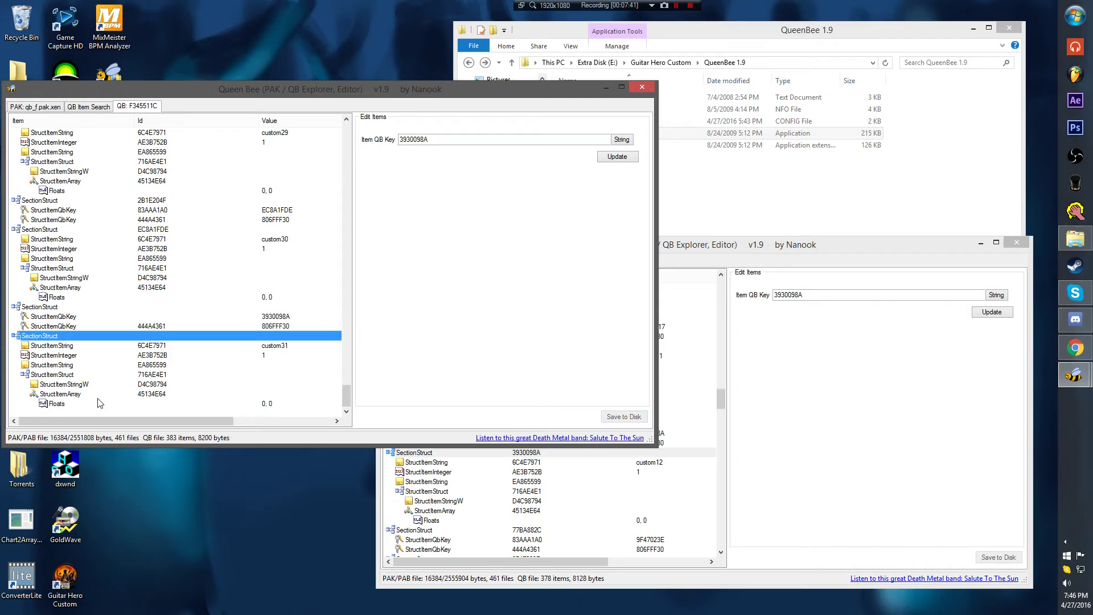
Step: Rename qb_f's custom31 string entry to custom12 and save the file
{"action": "left_click", "coordinate": [152, 345]}
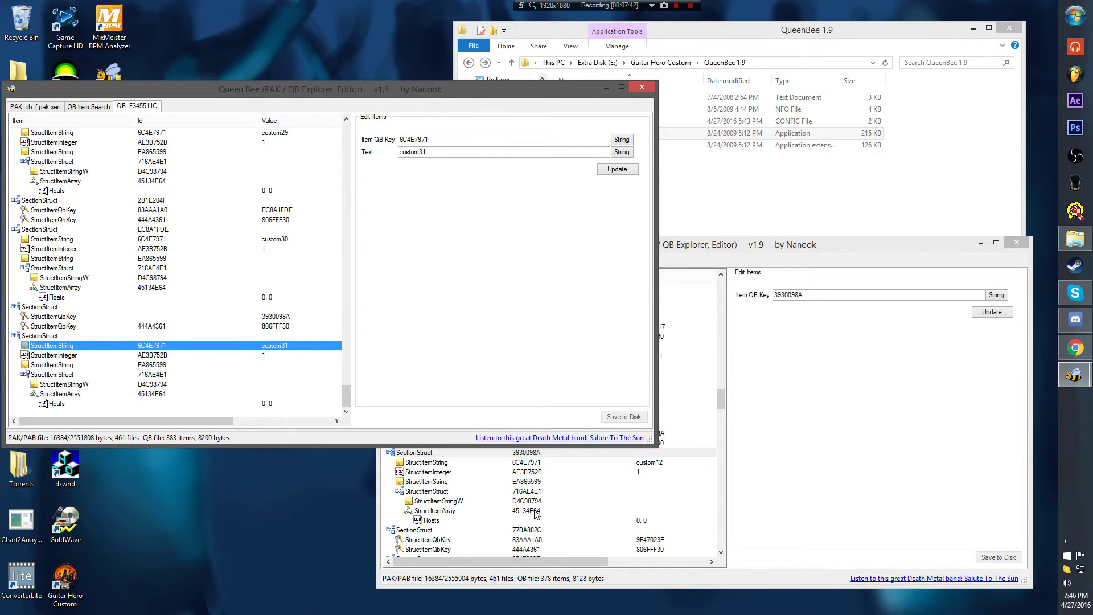
{"action": "left_click", "coordinate": [622, 471]}
{"action": "left_click", "coordinate": [623, 462]}
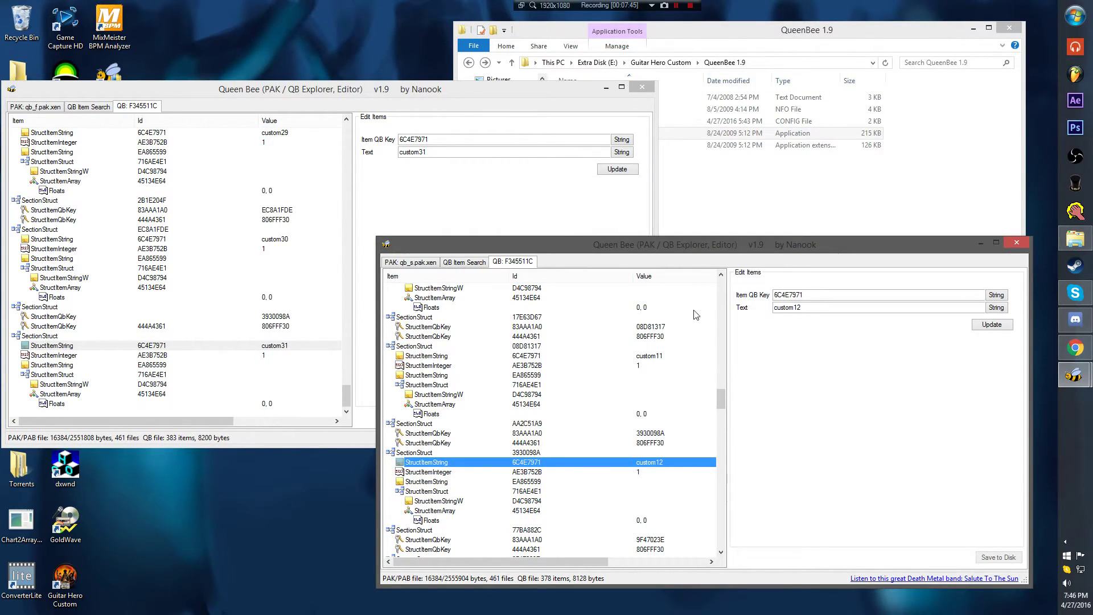
{"action": "key", "text": "Tab"}
{"action": "key", "text": "Tab"}
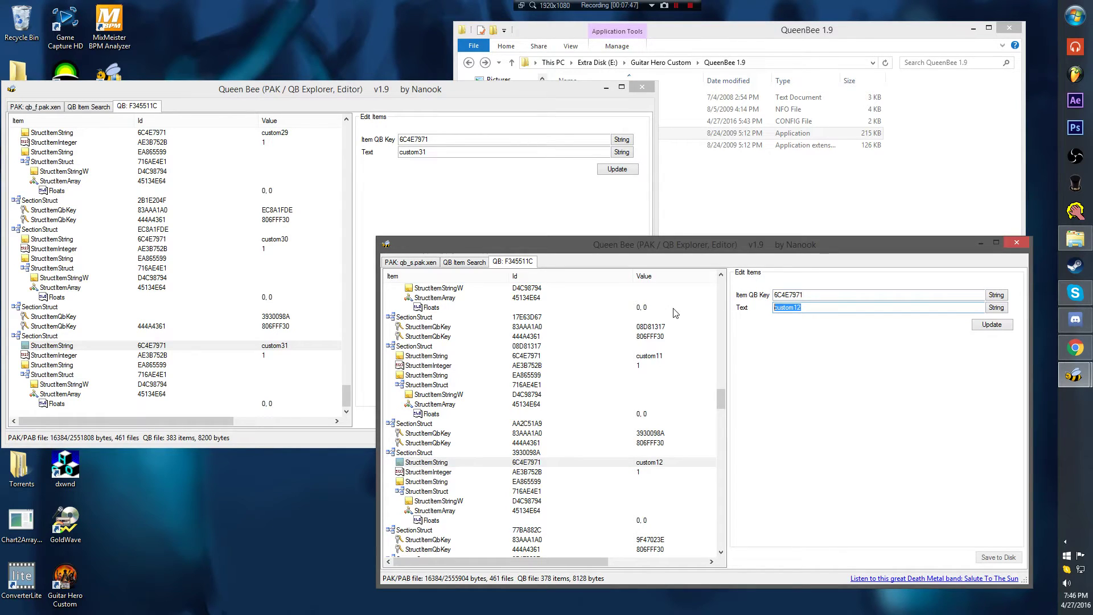
{"action": "left_click", "coordinate": [378, 166]}
{"action": "key", "text": "ctrl+v"}
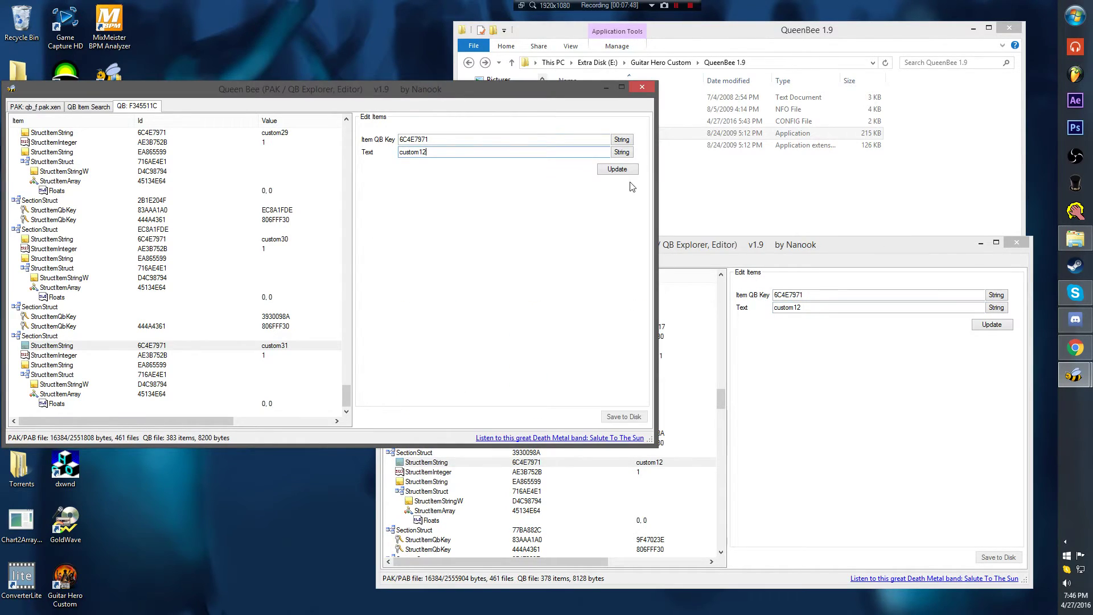
{"action": "left_click", "coordinate": [624, 172]}
{"action": "left_click", "coordinate": [624, 420]}
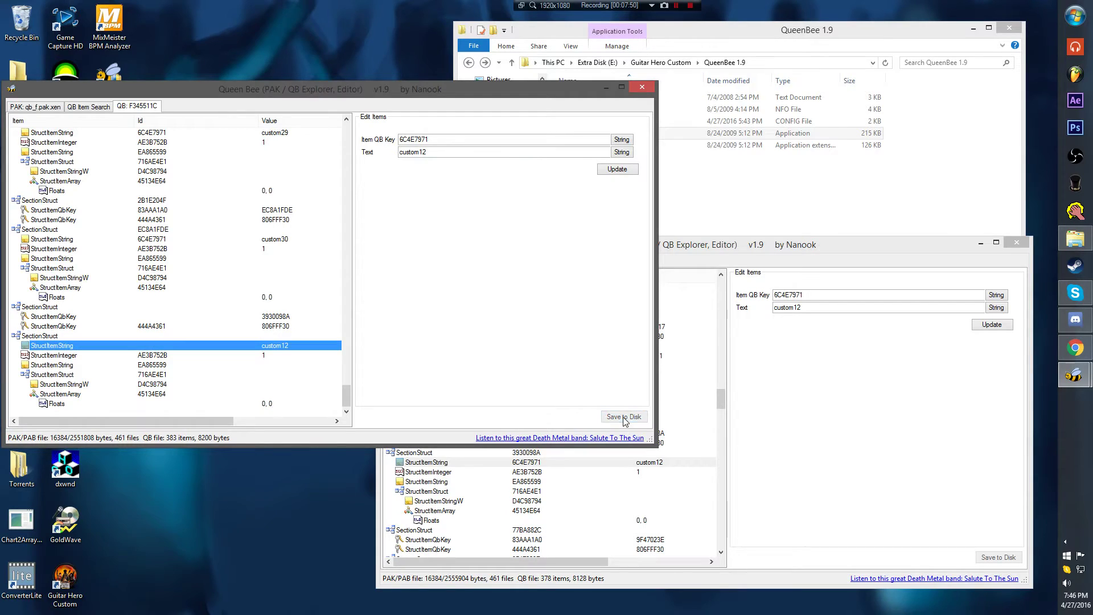
Step: Compare custom12's integer and tier name values in both files, then return qb_s to the top
{"action": "left_click", "coordinate": [178, 355]}
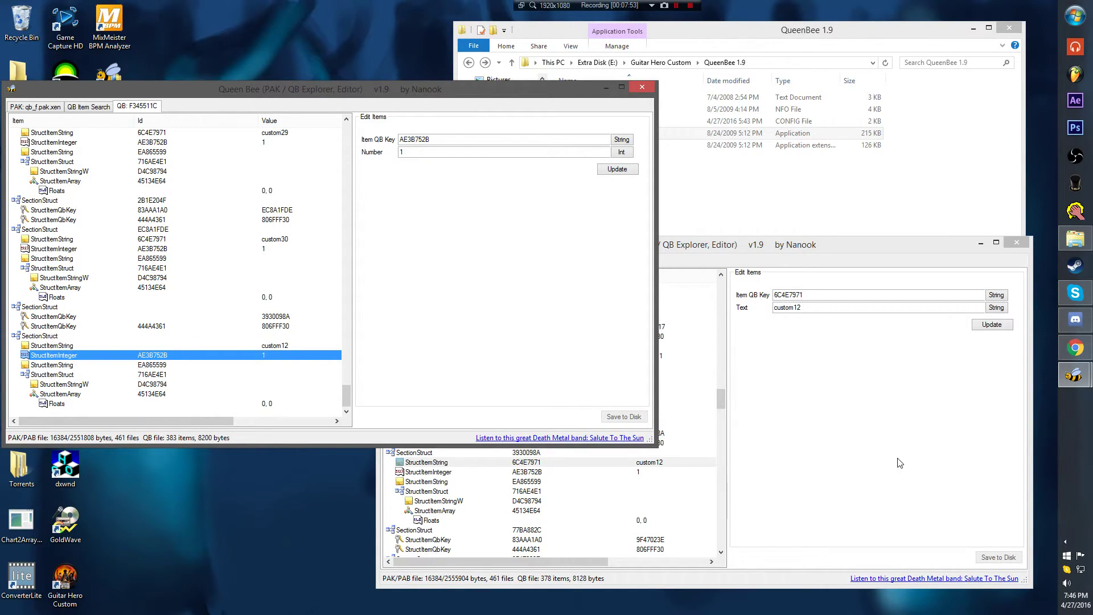
{"action": "left_click", "coordinate": [849, 456]}
{"action": "left_click", "coordinate": [456, 473]}
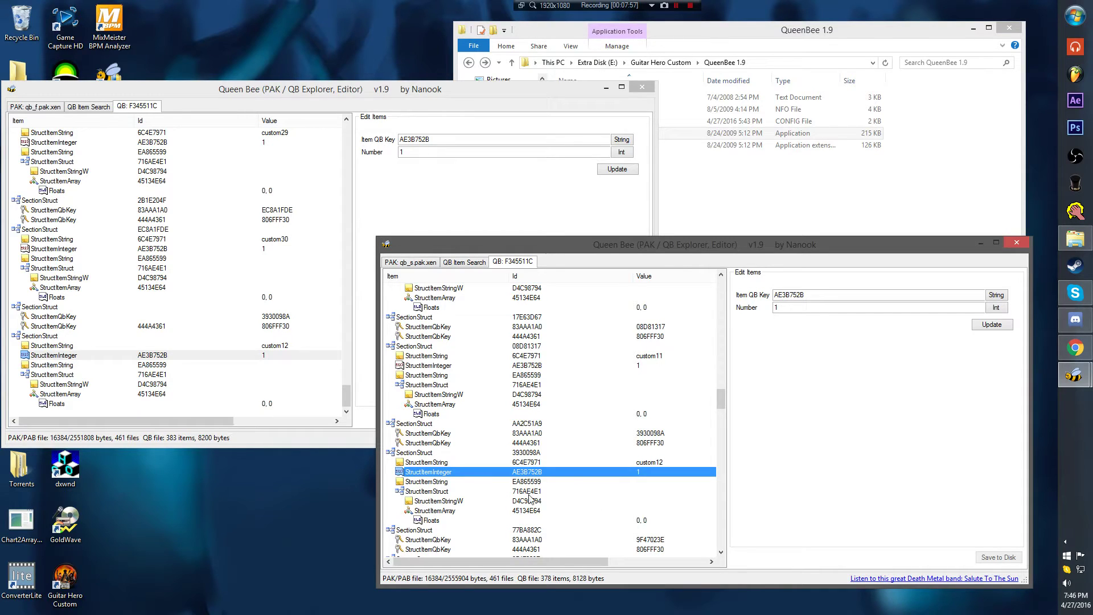
{"action": "left_click", "coordinate": [546, 501]}
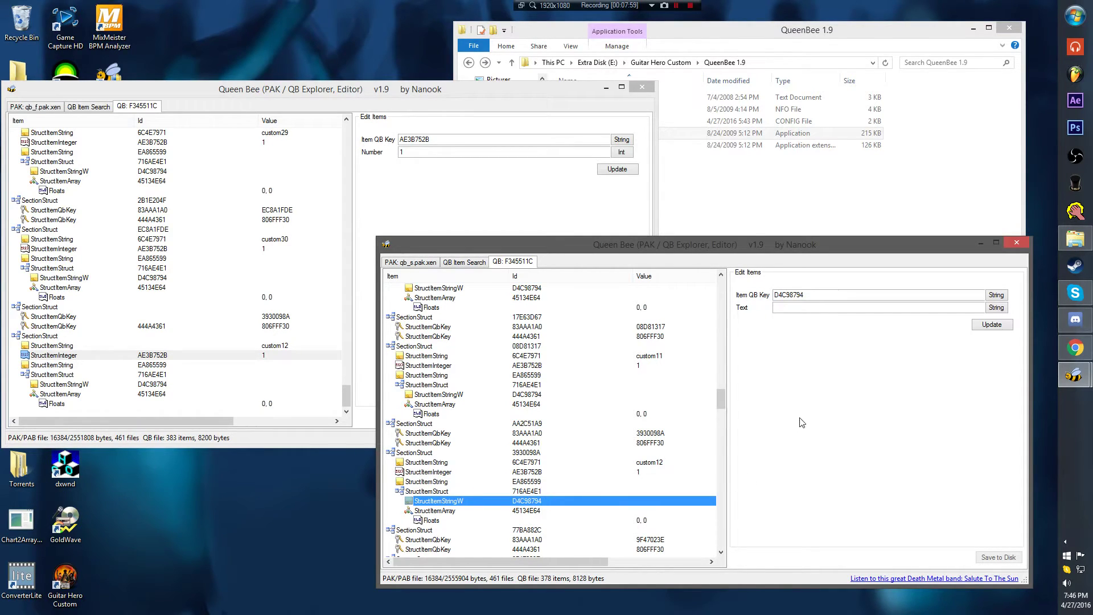
{"action": "left_click_drag", "start_coordinate": [717, 399], "coordinate": [716, 288]}
{"action": "left_click", "coordinate": [535, 375]}
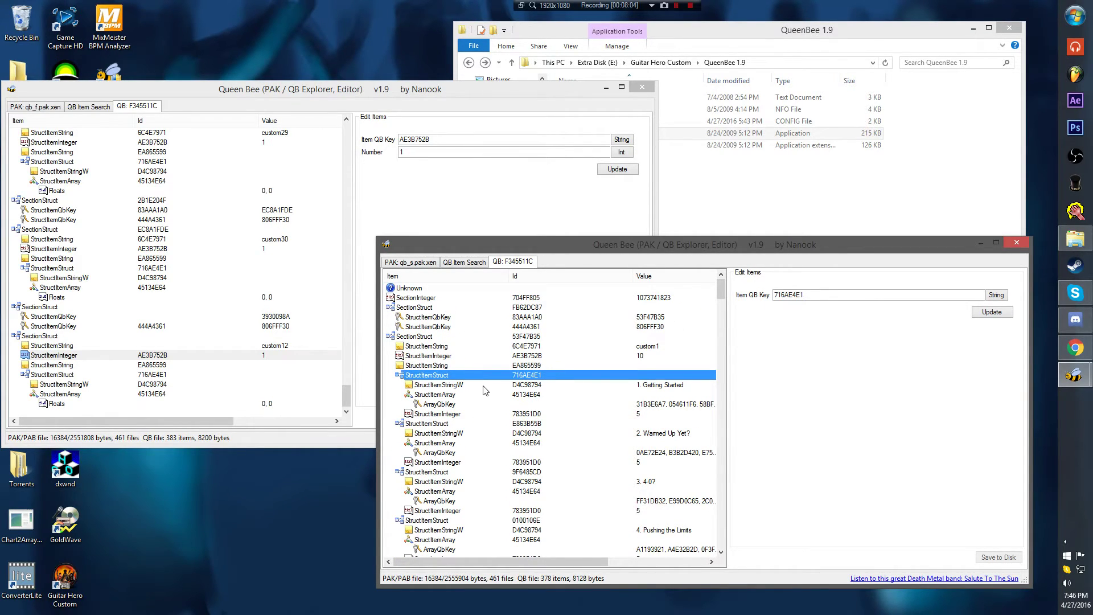
Step: Inspect qb_s's custom1 entry: number 10 and first tier '1. Getting Started' with its songs
{"action": "left_click", "coordinate": [529, 365]}
{"action": "left_click", "coordinate": [518, 356]}
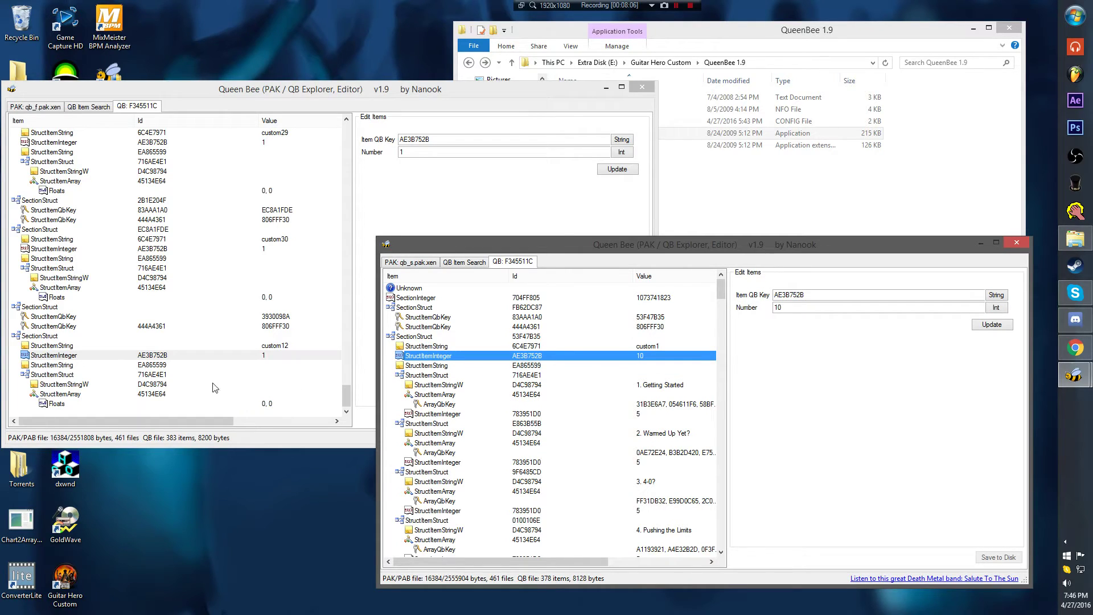
{"action": "left_click", "coordinate": [524, 378]}
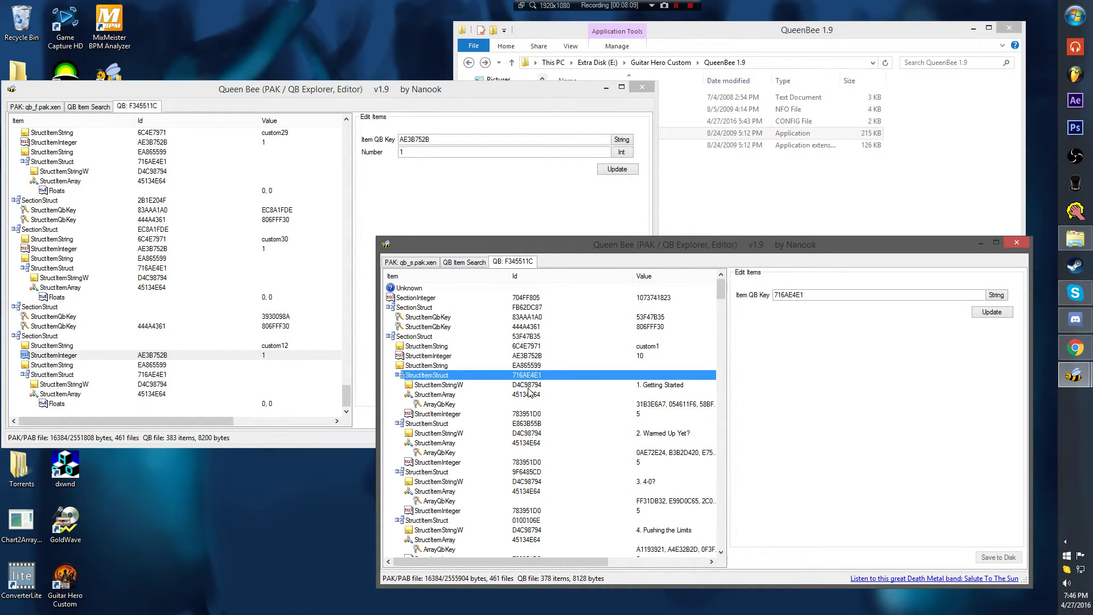
{"action": "left_click", "coordinate": [528, 397]}
{"action": "left_click", "coordinate": [519, 385]}
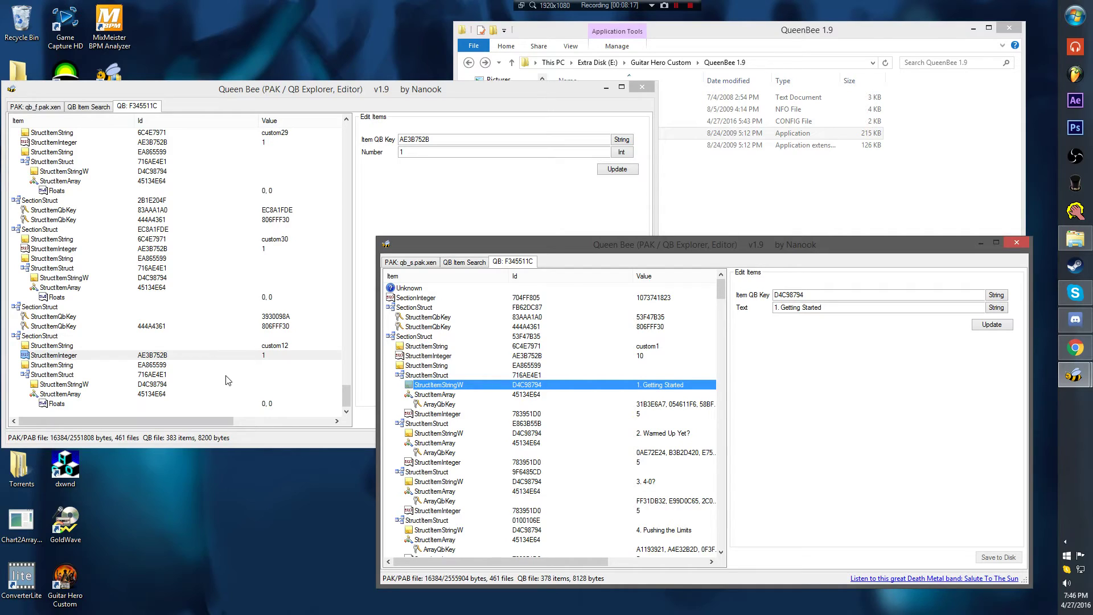
Step: Inspect qb_f's custom12 section and its neighbouring keys 3930098A and 806FFF30
{"action": "left_click", "coordinate": [162, 346]}
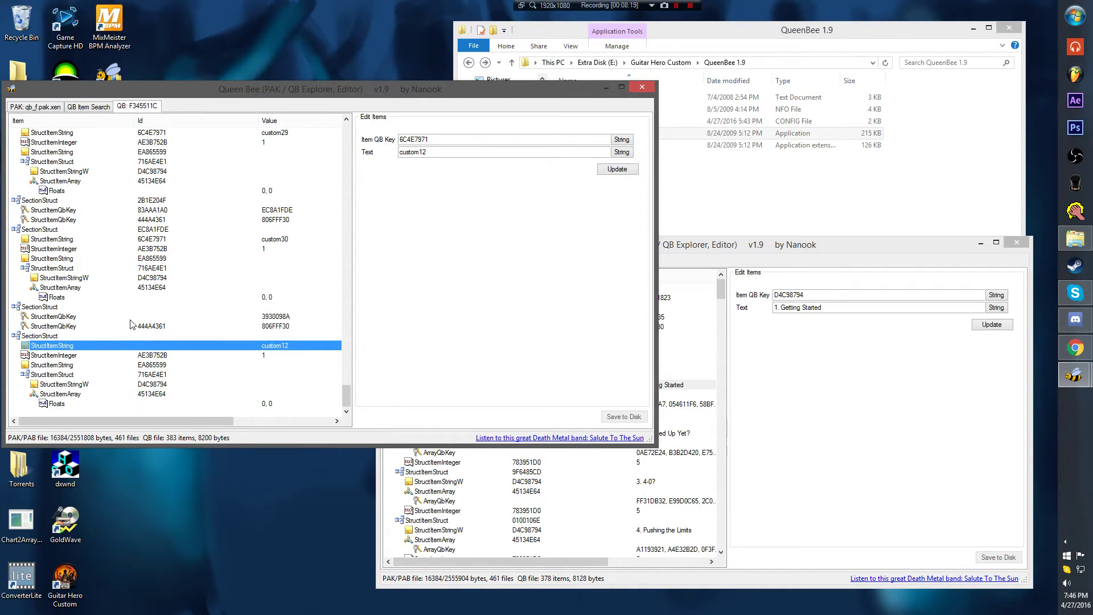
{"action": "left_click", "coordinate": [92, 309]}
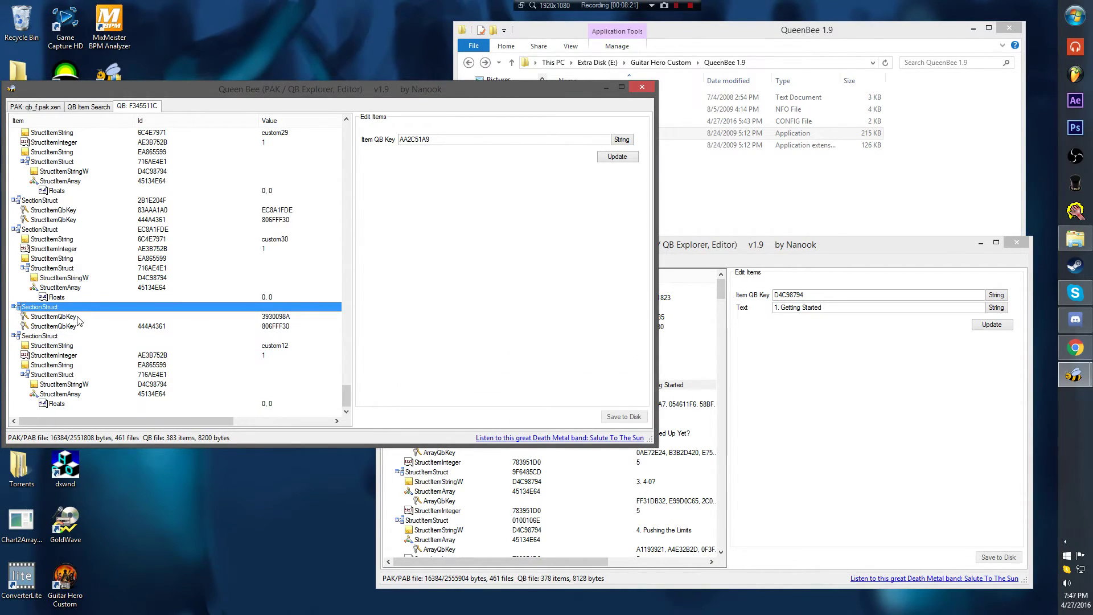
{"action": "key", "text": "Down"}
{"action": "key", "text": "Down"}
{"action": "key", "text": "Down"}
{"action": "key", "text": "Down"}
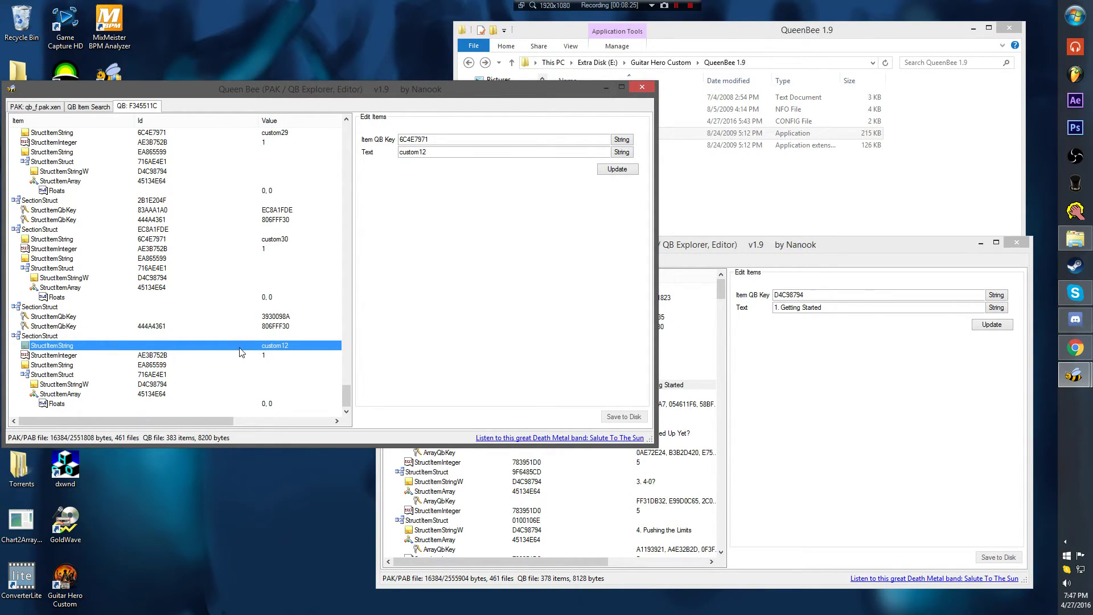
{"action": "left_click", "coordinate": [46, 309]}
{"action": "left_click", "coordinate": [53, 337]}
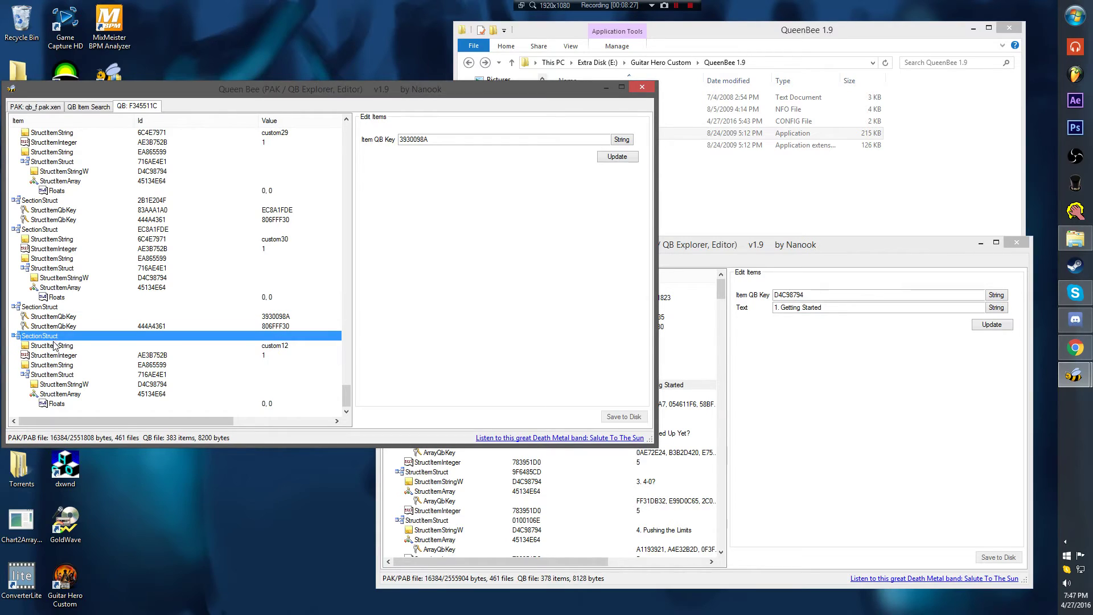
{"action": "left_click", "coordinate": [54, 344]}
{"action": "left_click", "coordinate": [55, 327]}
{"action": "left_click", "coordinate": [60, 311]}
{"action": "left_click", "coordinate": [65, 345]}
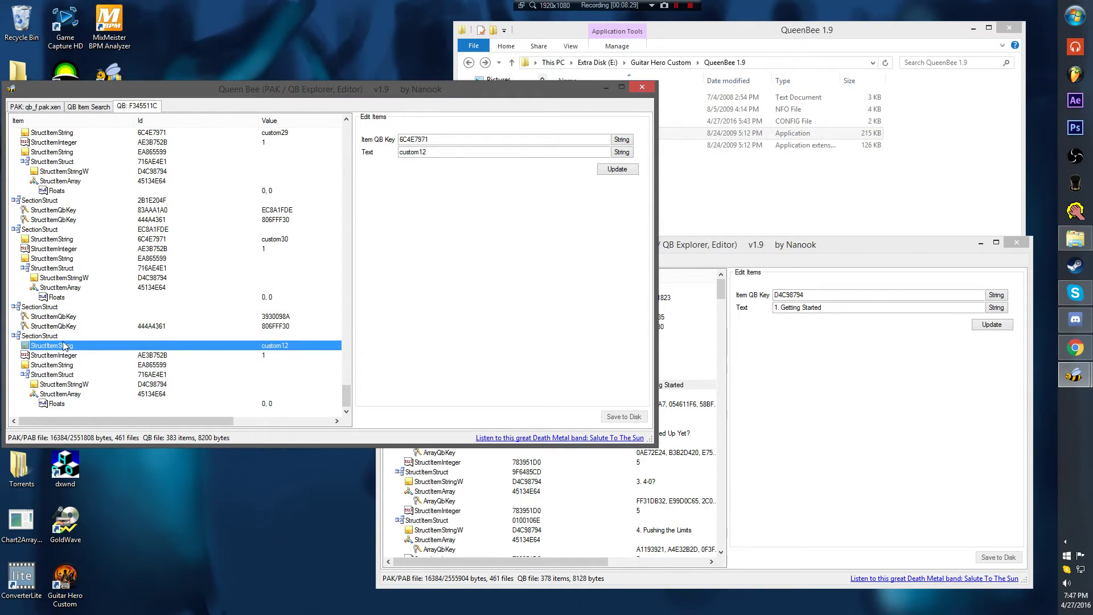
Step: Check custom12's string, integer, float and array fields, then view qb_f's top SectionInteger
{"action": "left_click", "coordinate": [87, 366]}
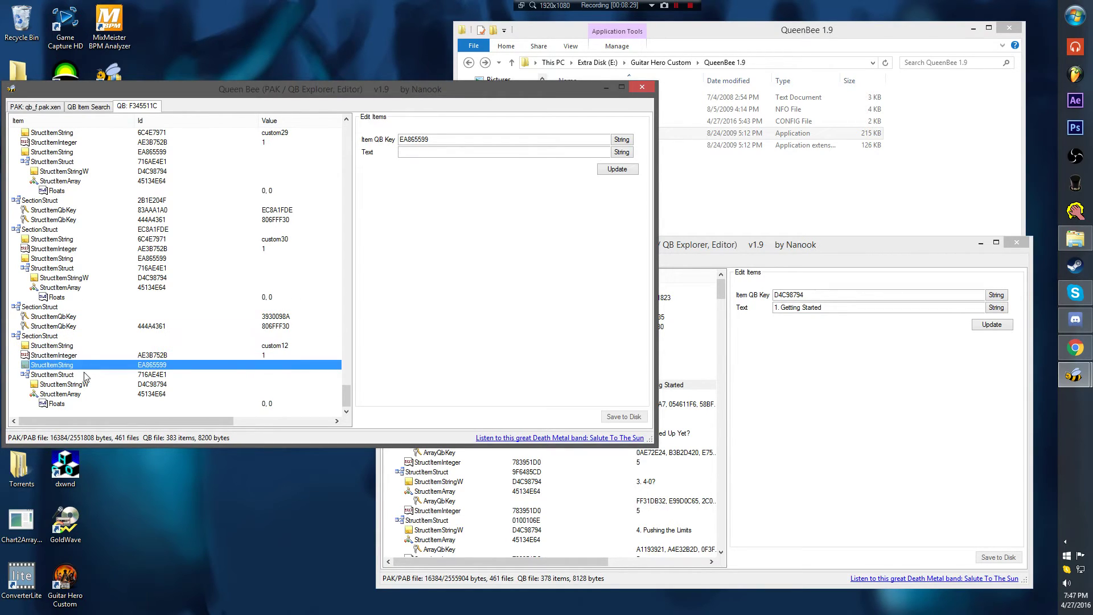
{"action": "left_click", "coordinate": [159, 355]}
{"action": "left_click", "coordinate": [144, 404]}
{"action": "left_click", "coordinate": [149, 355]}
{"action": "left_click", "coordinate": [150, 394]}
{"action": "left_click", "coordinate": [147, 347]}
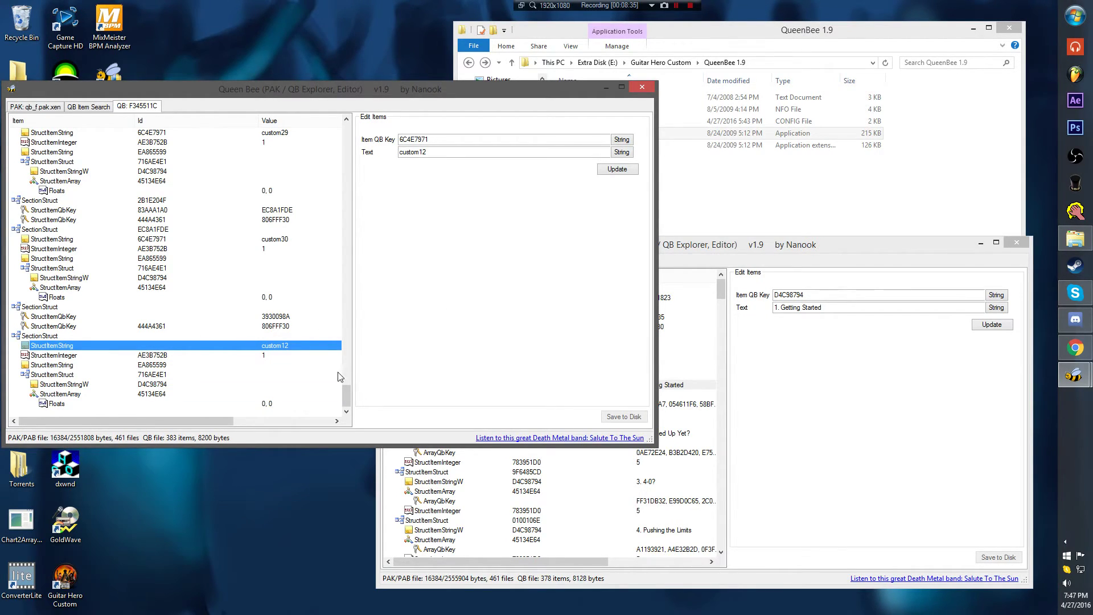
{"action": "left_click_drag", "start_coordinate": [347, 396], "coordinate": [347, 129]}
{"action": "left_click", "coordinate": [271, 143]}
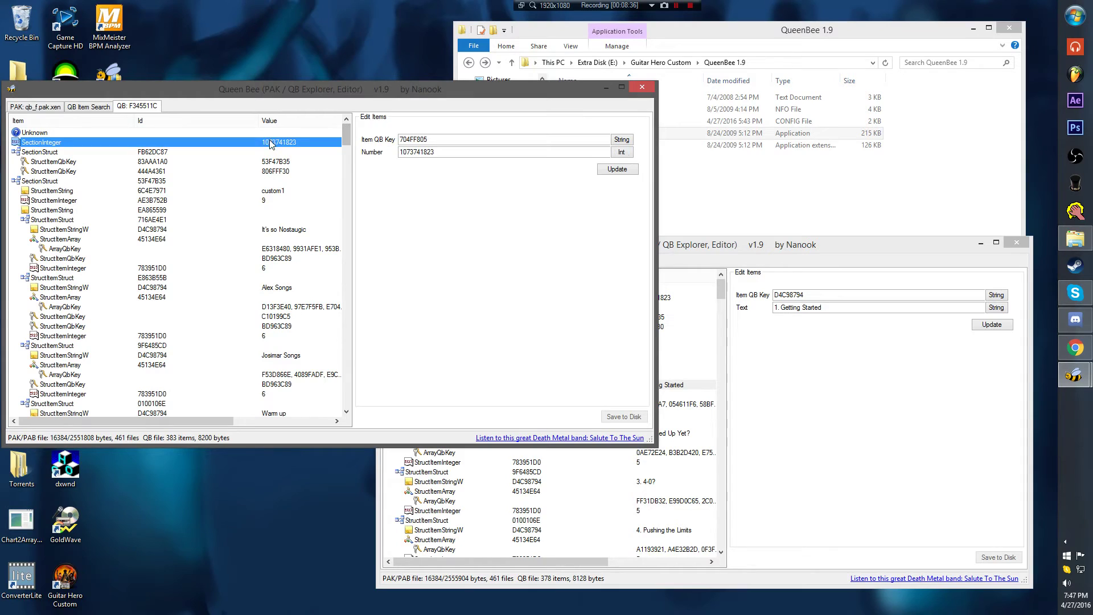
{"action": "left_click", "coordinate": [721, 287]}
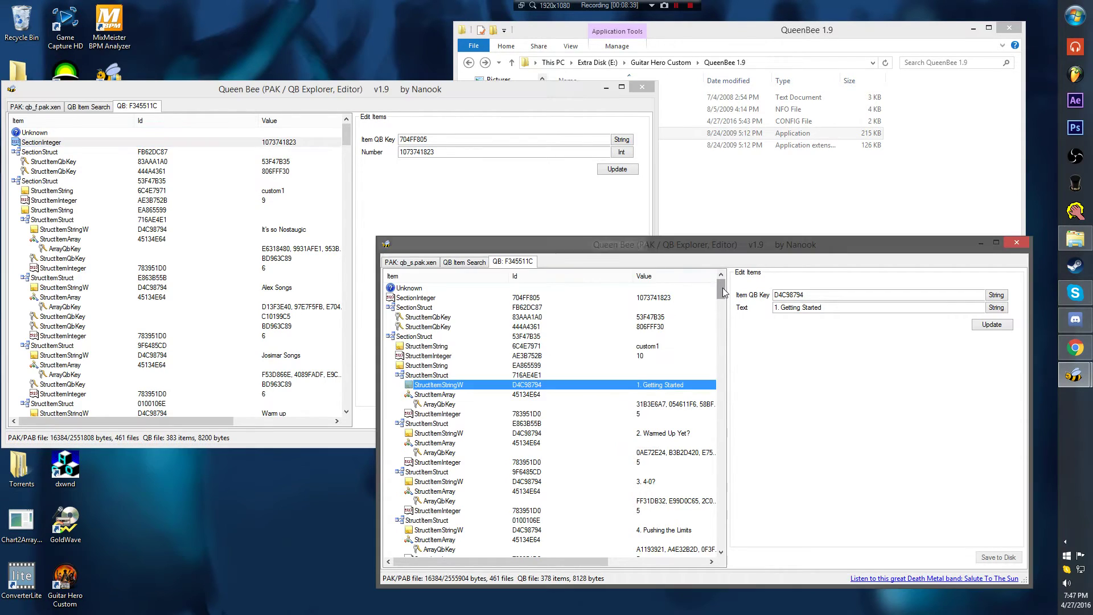
{"action": "left_click", "coordinate": [608, 300]}
{"action": "left_click", "coordinate": [777, 308]}
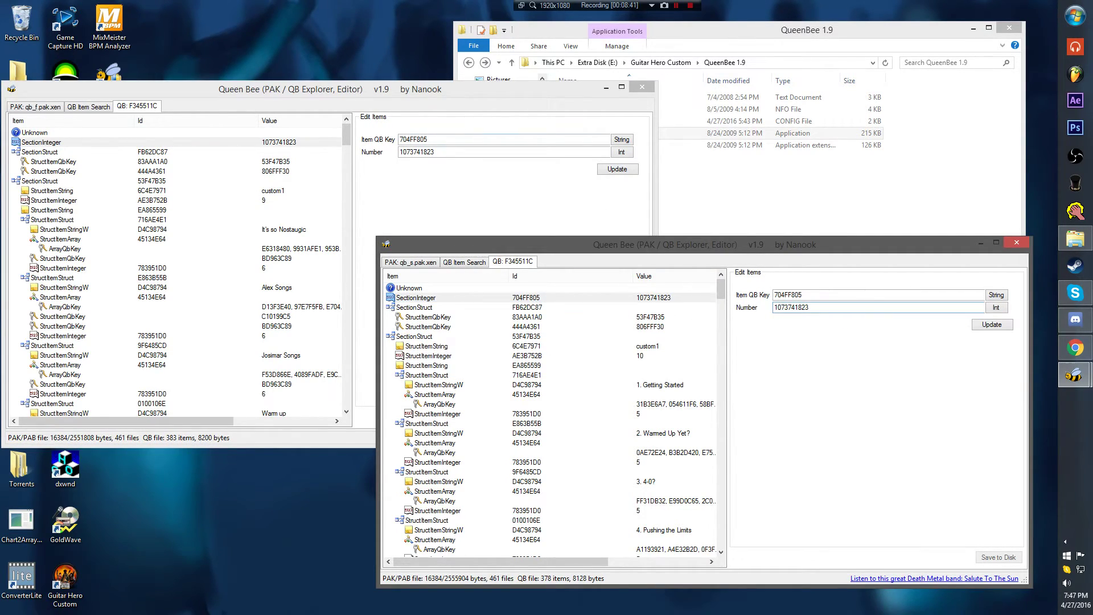
{"action": "left_click", "coordinate": [596, 211]}
{"action": "key", "text": "alt+Tab"}
{"action": "key", "text": "ctrl+a"}
{"action": "key", "text": "End"}
{"action": "key", "text": "ctrl+a"}
{"action": "left_click", "coordinate": [453, 183]}
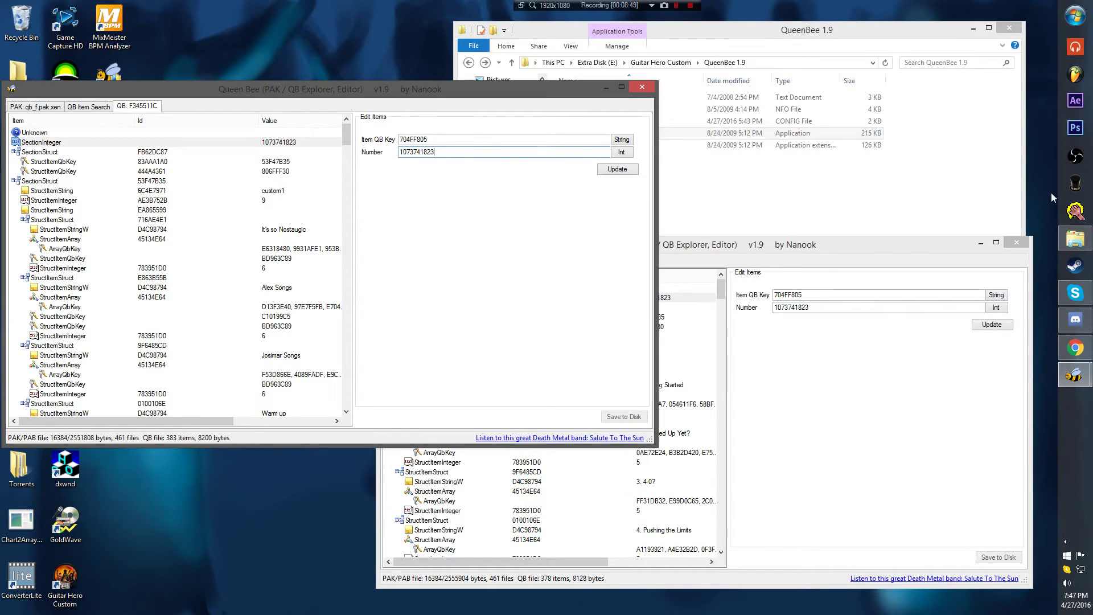
{"action": "left_click", "coordinate": [1072, 182]}
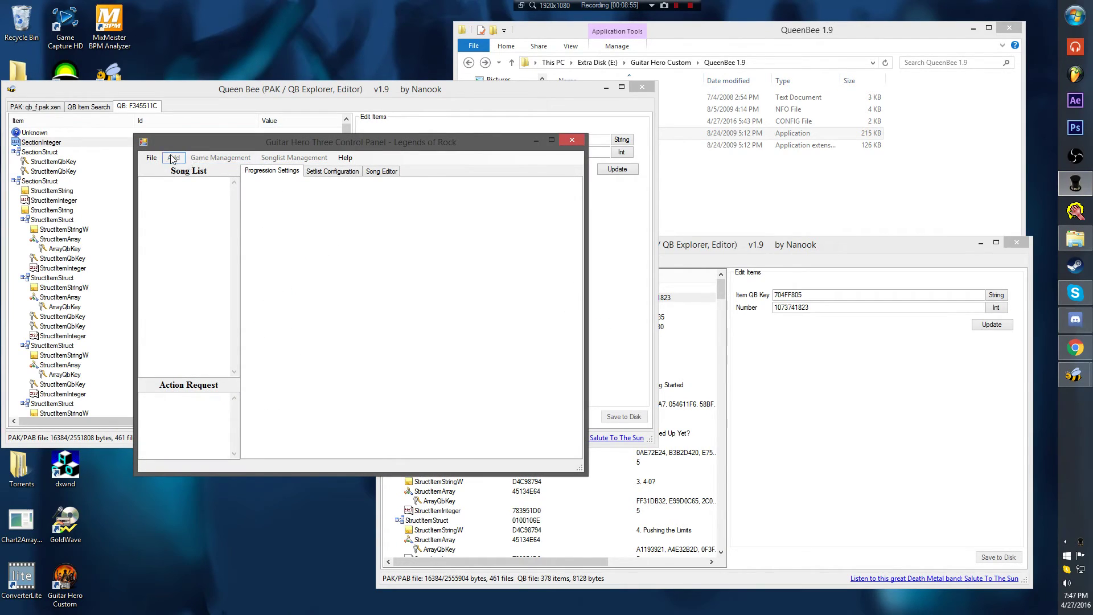
Step: Load the English Guitar Hero III game settings
{"action": "left_click", "coordinate": [150, 159]}
{"action": "left_click", "coordinate": [191, 169]}
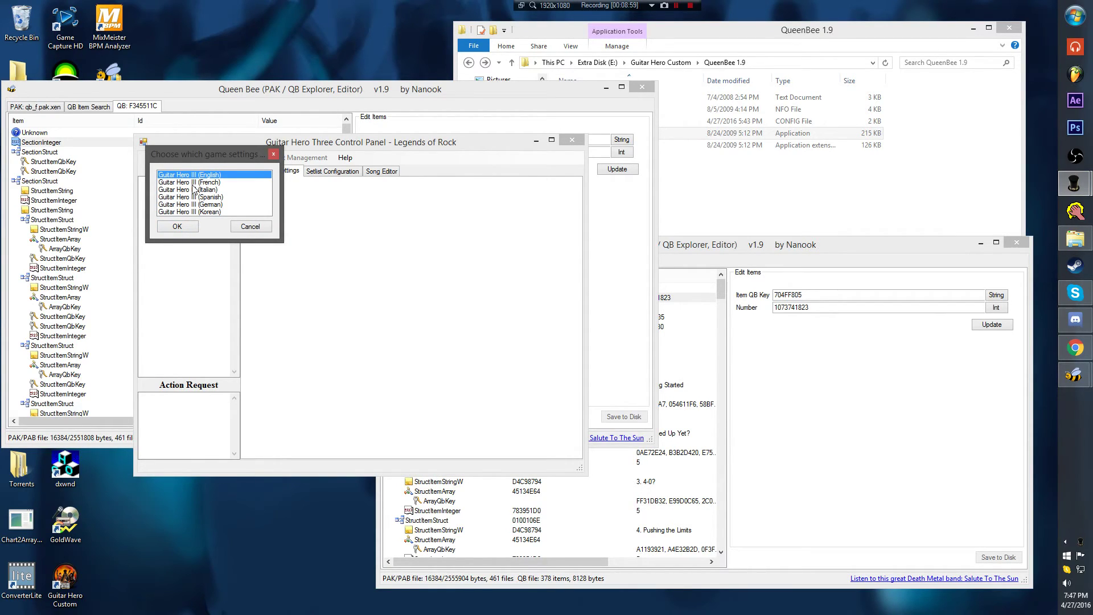
{"action": "left_click", "coordinate": [177, 226]}
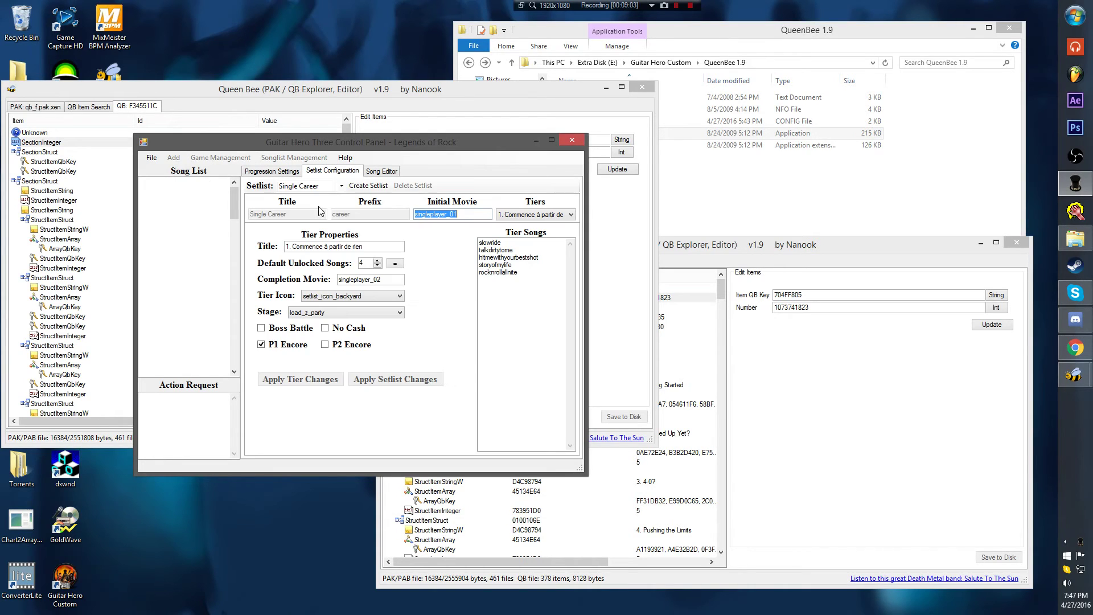
Step: Select Custom Setlist 30 and browse the custom setlists in the Setlist dropdown
{"action": "left_click", "coordinate": [341, 186]}
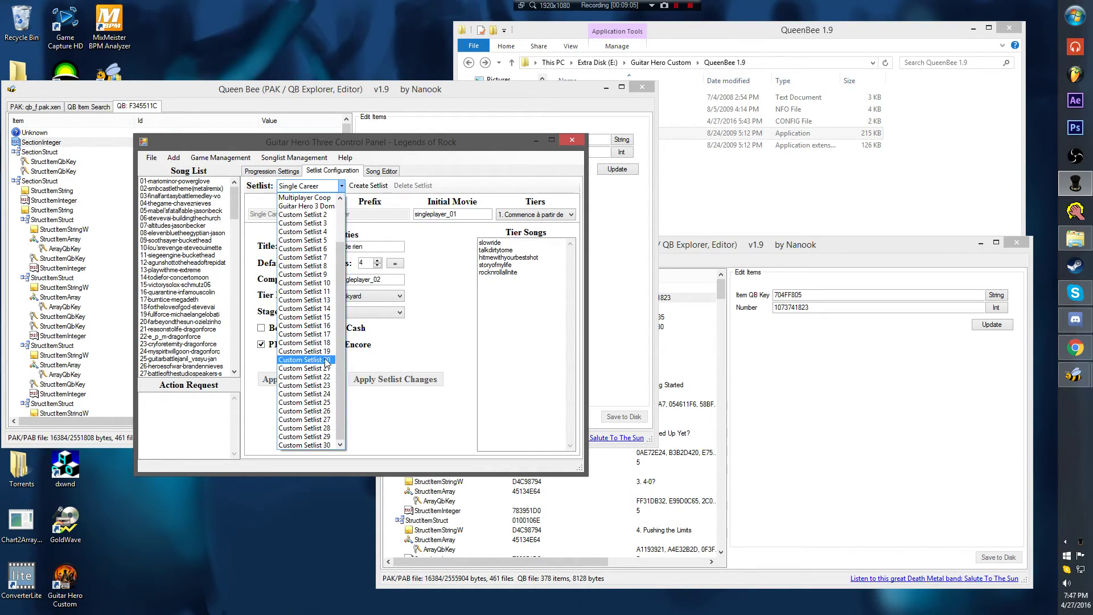
{"action": "scroll", "coordinate": [305, 443], "scroll_direction": "down", "scroll_amount": 2}
{"action": "left_click", "coordinate": [305, 445]}
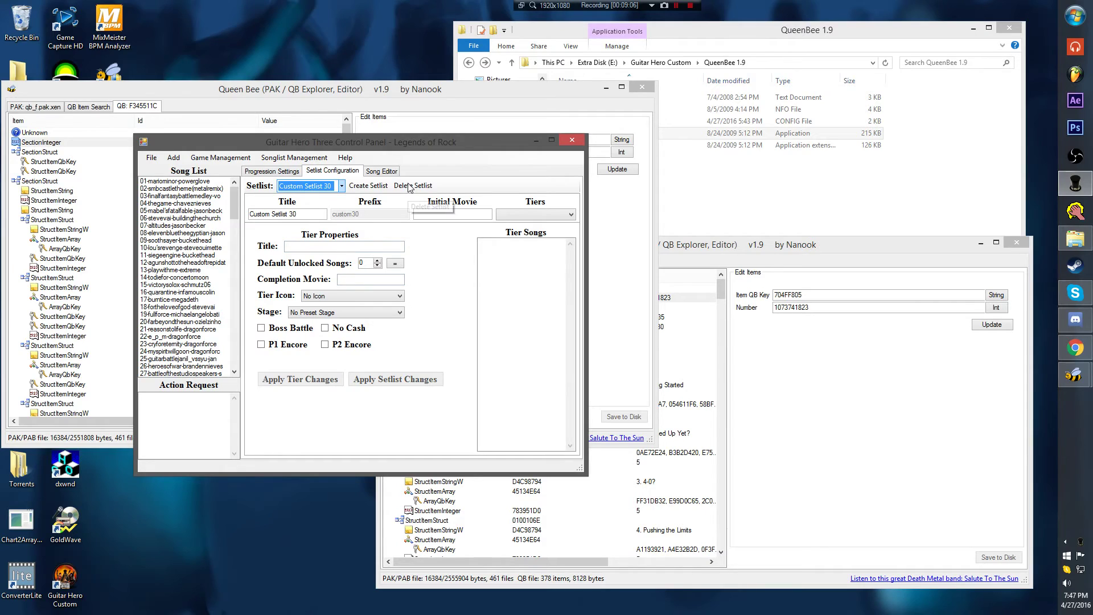
{"action": "left_click", "coordinate": [341, 186]}
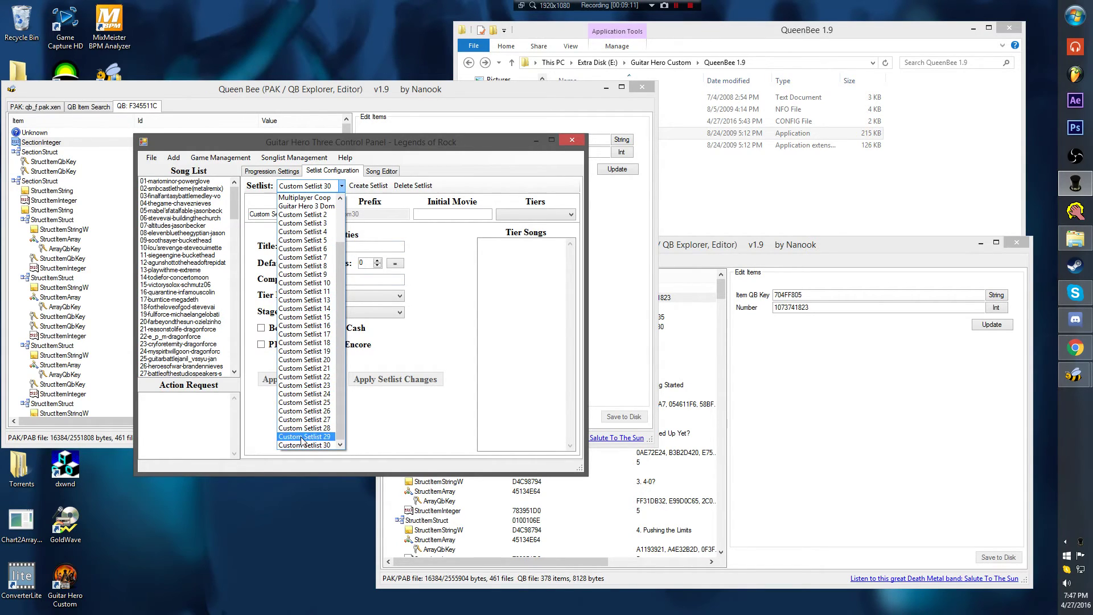
{"action": "mouse_move", "coordinate": [340, 439]}
{"action": "left_mouse_down"}
{"action": "mouse_move", "coordinate": [342, 406]}
{"action": "mouse_move", "coordinate": [341, 436]}
{"action": "left_mouse_up"}
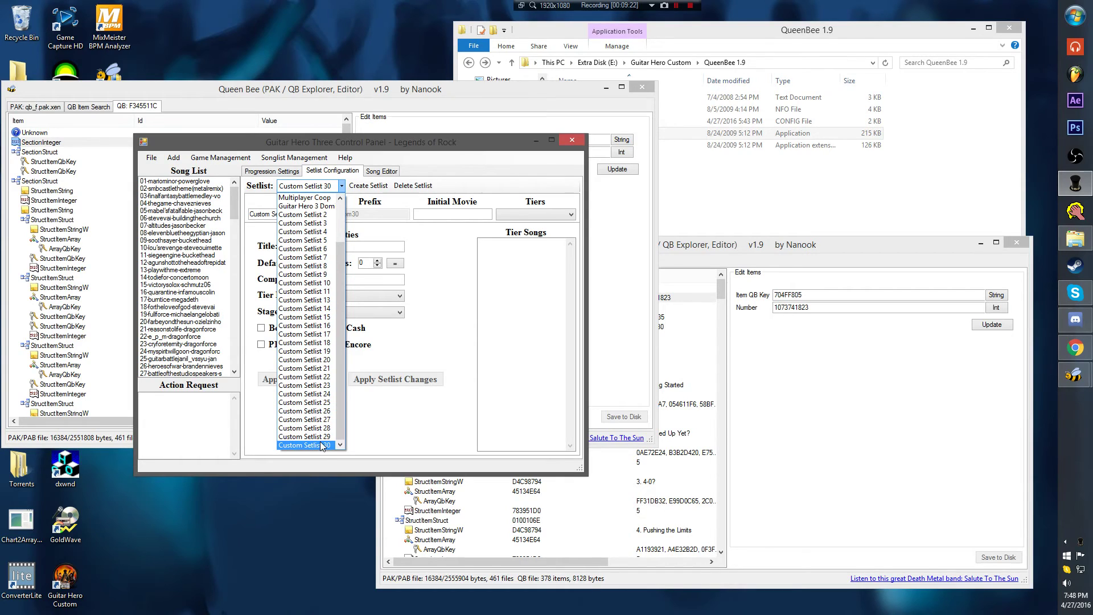
{"action": "mouse_move", "coordinate": [341, 393]}
{"action": "left_mouse_down"}
{"action": "mouse_move", "coordinate": [340, 279]}
{"action": "mouse_move", "coordinate": [342, 396]}
{"action": "left_mouse_up"}
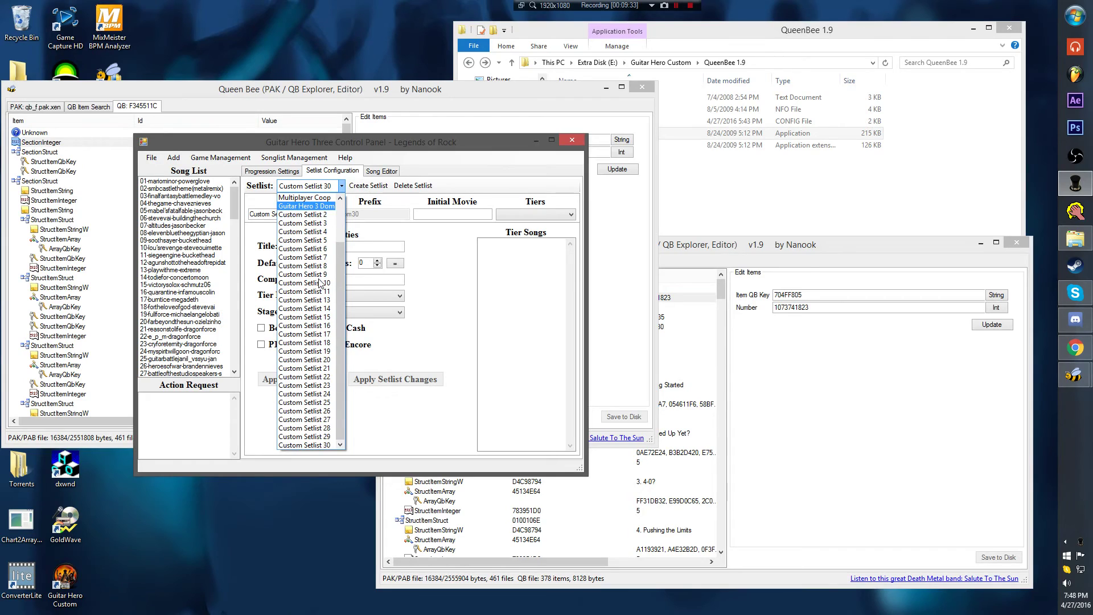
Step: Keep Custom Setlist 30 selected and create a new custom setlist
{"action": "left_click", "coordinate": [330, 186]}
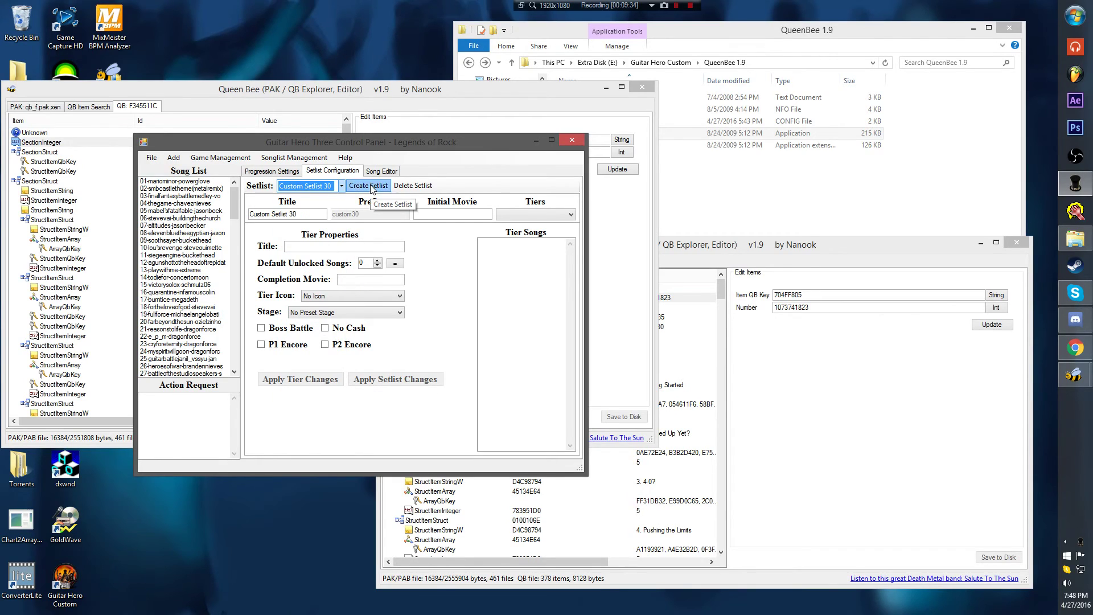
{"action": "left_click", "coordinate": [371, 186]}
{"action": "left_click_drag", "start_coordinate": [173, 233], "coordinate": [209, 281]}
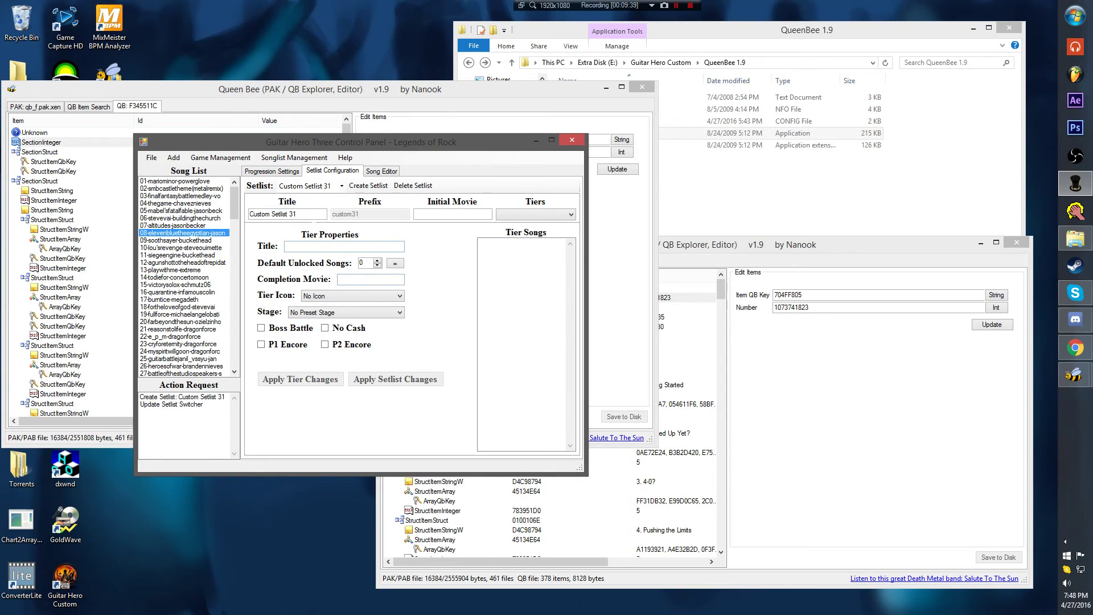
Step: Queue deletion of the empty numbered custom setlists down to Guitar Hero 3 Dominion, then execute the deletions
{"action": "left_click", "coordinate": [405, 186]}
{"action": "left_click", "coordinate": [405, 186]}
{"action": "left_click", "coordinate": [405, 186]}
{"action": "left_click", "coordinate": [405, 186]}
{"action": "left_click", "coordinate": [406, 186]}
{"action": "left_click", "coordinate": [405, 186]}
{"action": "left_click", "coordinate": [405, 186]}
{"action": "left_click", "coordinate": [406, 186]}
{"action": "left_click", "coordinate": [405, 186]}
{"action": "left_click", "coordinate": [406, 186]}
{"action": "left_click", "coordinate": [405, 186]}
{"action": "left_click", "coordinate": [405, 186]}
{"action": "left_click", "coordinate": [405, 186]}
{"action": "left_click", "coordinate": [405, 187]}
{"action": "left_click", "coordinate": [406, 187]}
{"action": "left_click", "coordinate": [406, 186]}
{"action": "left_click", "coordinate": [406, 186]}
{"action": "left_click", "coordinate": [405, 186]}
{"action": "left_click", "coordinate": [405, 186]}
{"action": "left_click", "coordinate": [405, 186]}
{"action": "left_click", "coordinate": [406, 186]}
{"action": "left_click", "coordinate": [405, 186]}
{"action": "left_click", "coordinate": [406, 186]}
{"action": "left_click", "coordinate": [405, 186]}
{"action": "left_click", "coordinate": [405, 186]}
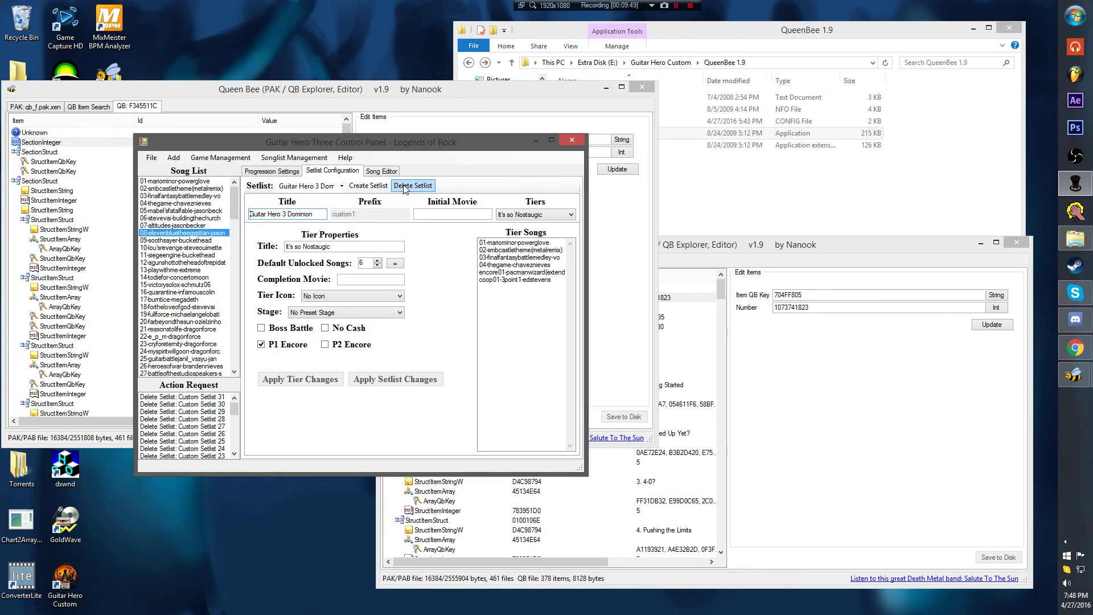
{"action": "left_click", "coordinate": [406, 187]}
{"action": "left_click", "coordinate": [518, 346]}
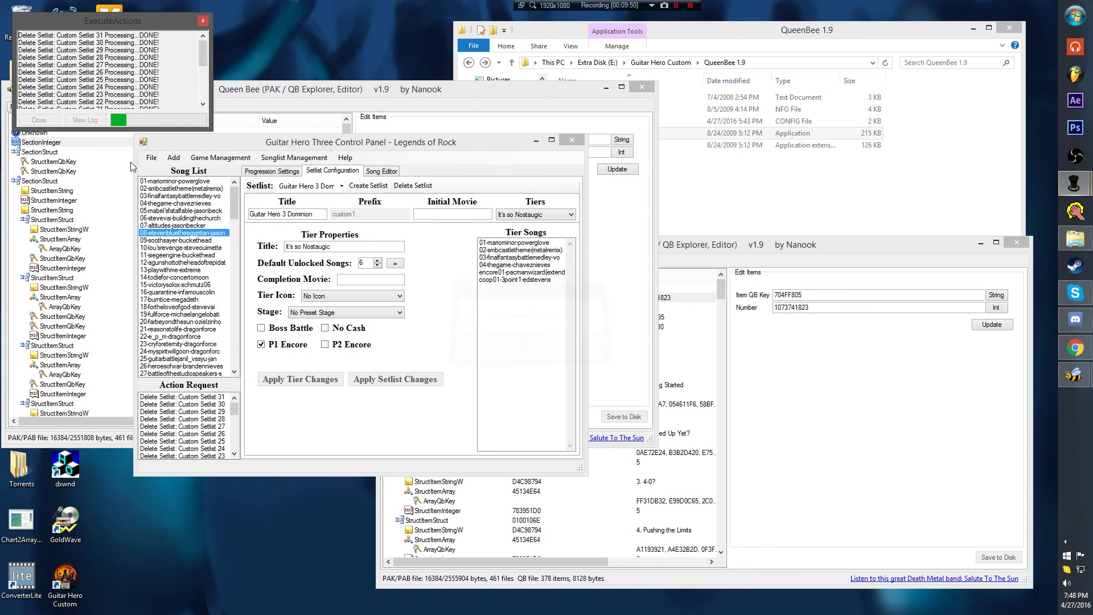